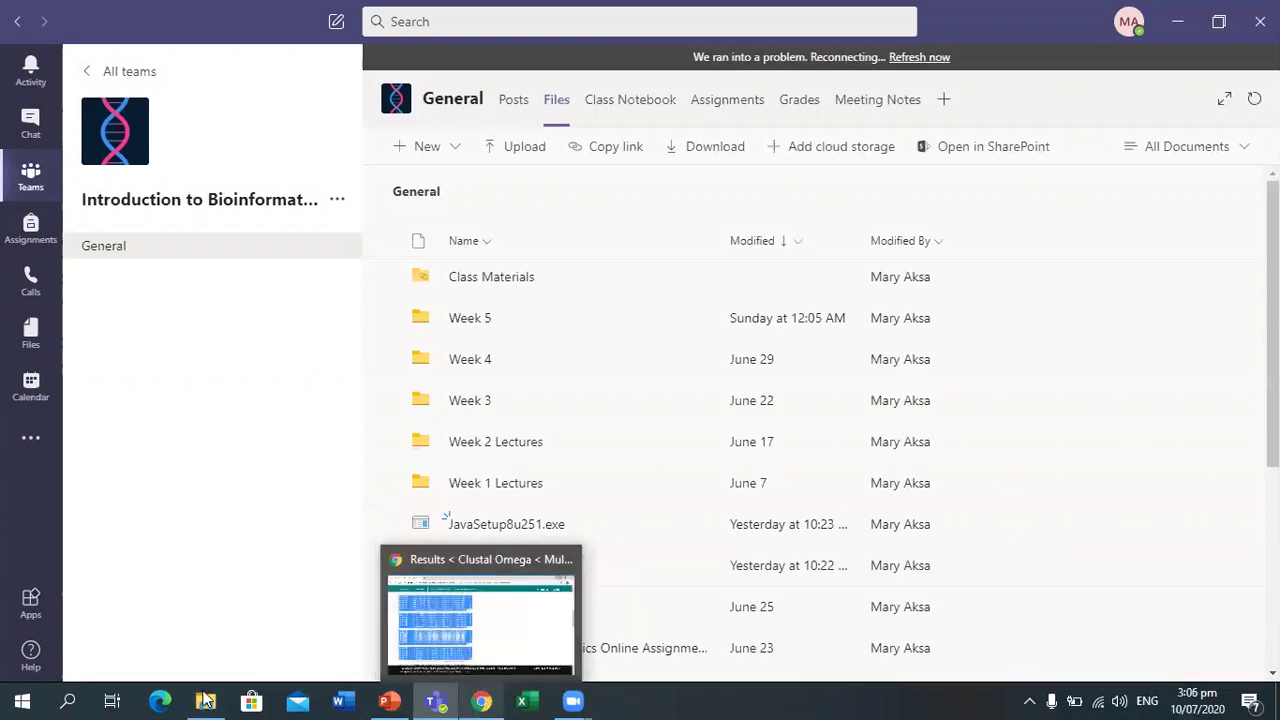
Switch to File Explorer and locate the extracted phylip-3.695 folder and its phylip-3.695.zip archive in ITBI Lectures.
click(205, 700)
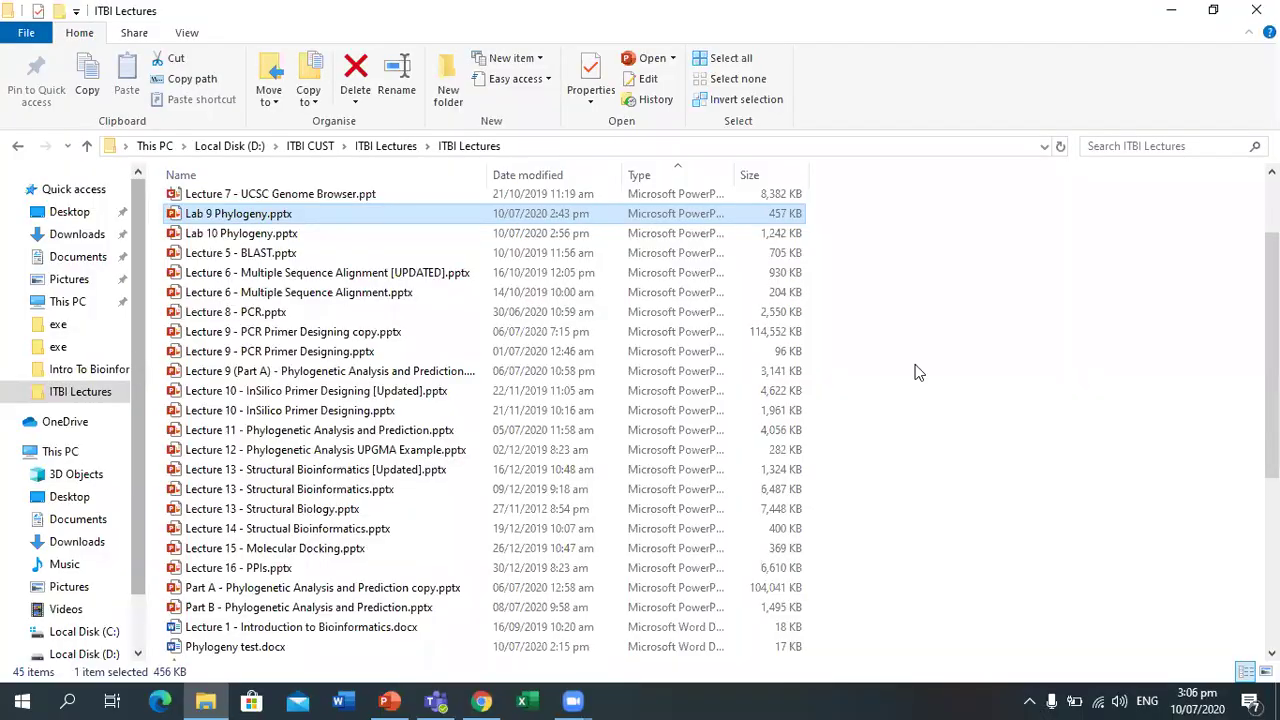
scroll(484, 424, up, 2)
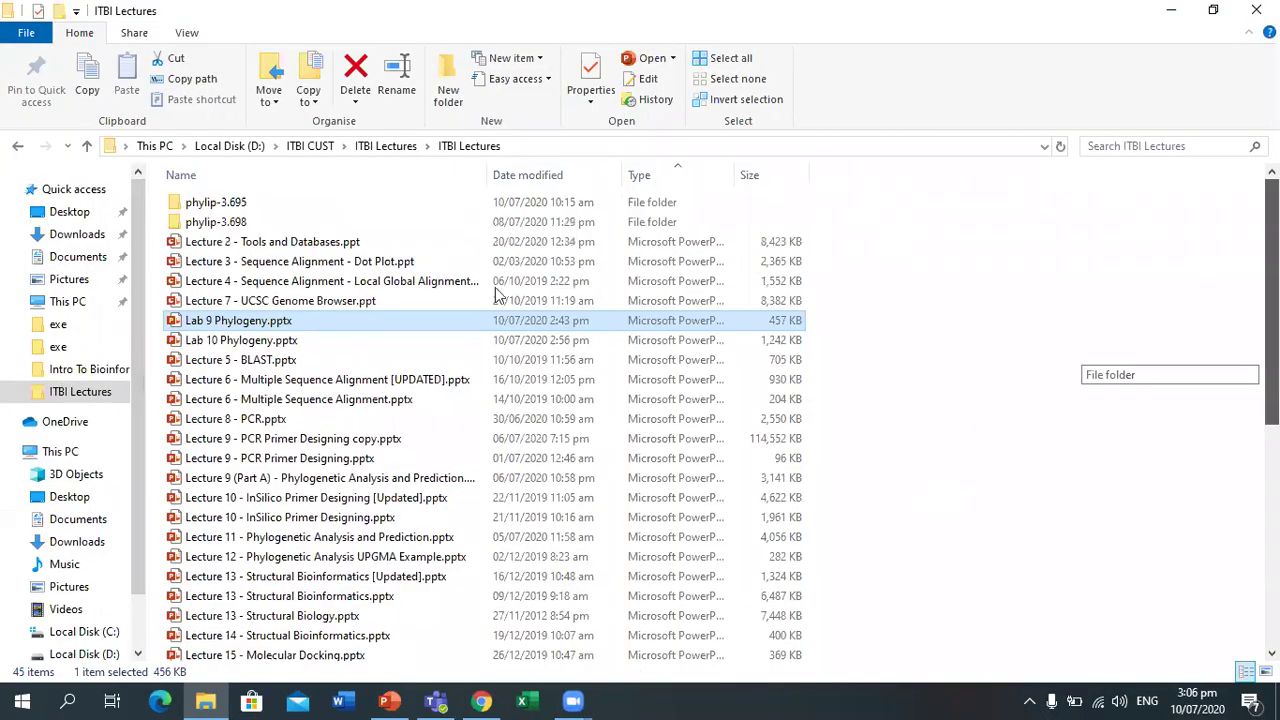
click(222, 204)
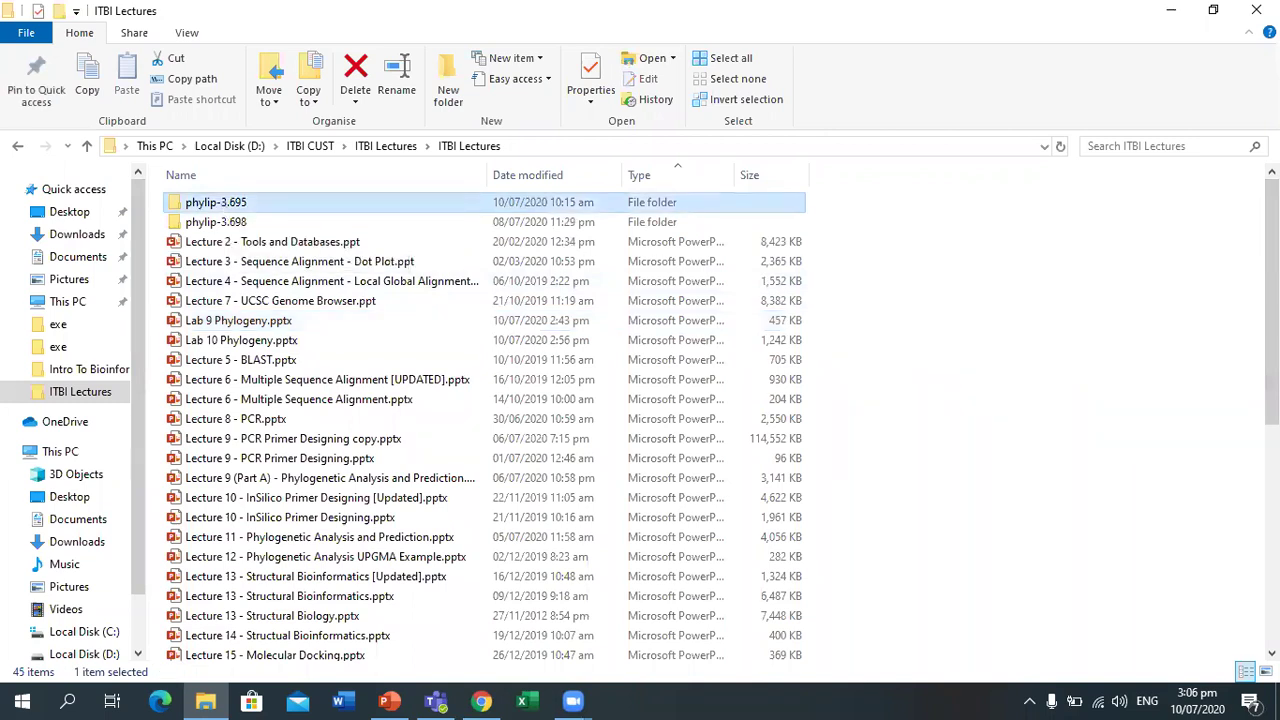
key(ctrl+space)
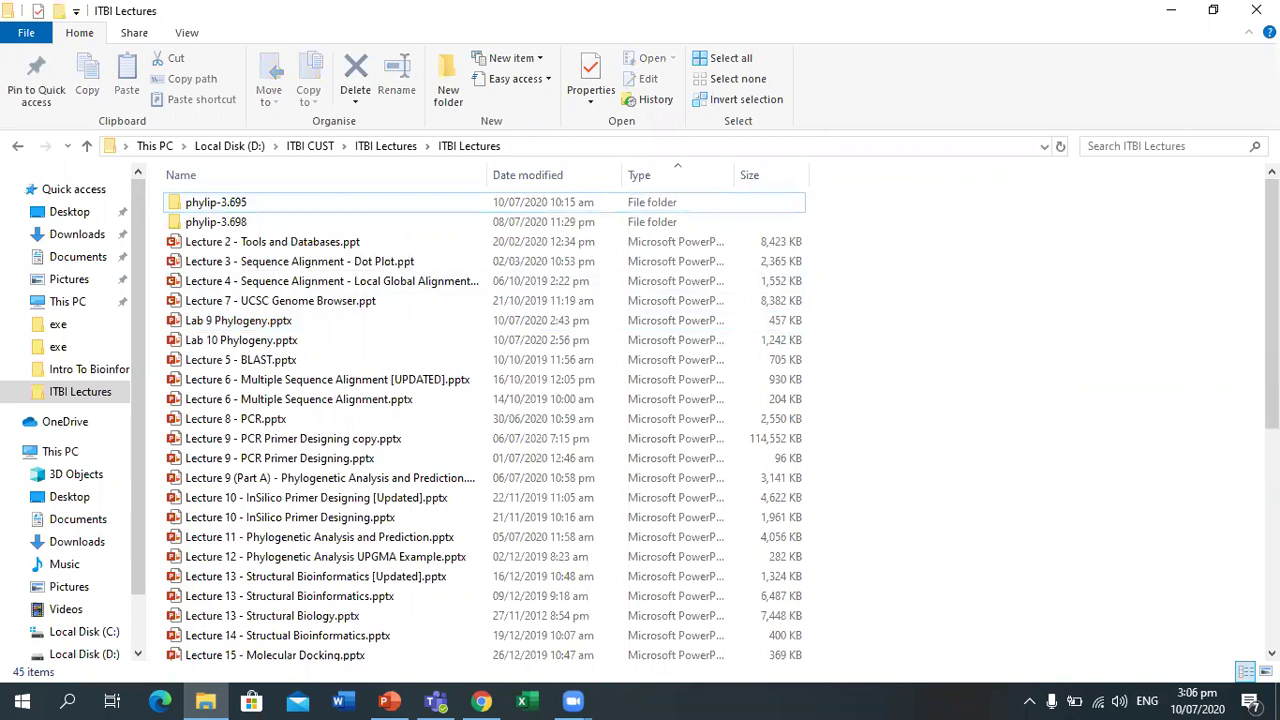
scroll(484, 424, down, 7)
click(244, 633)
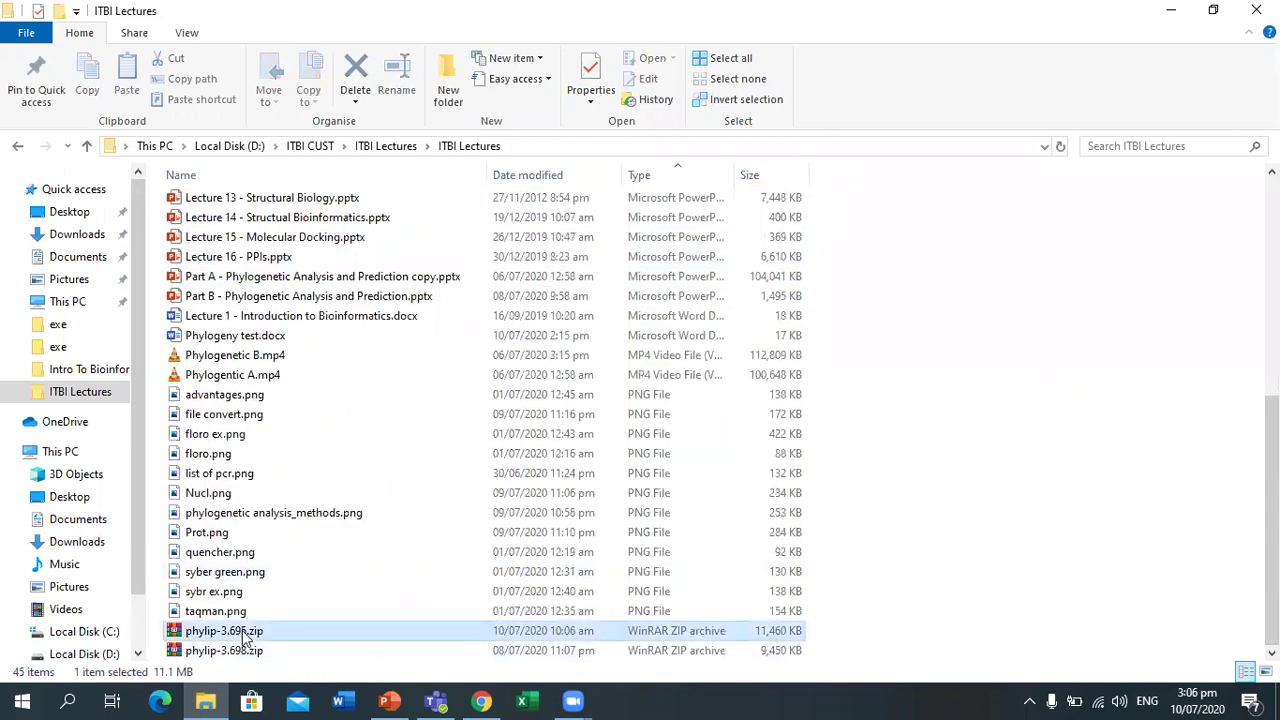
scroll(1272, 520, up, 7)
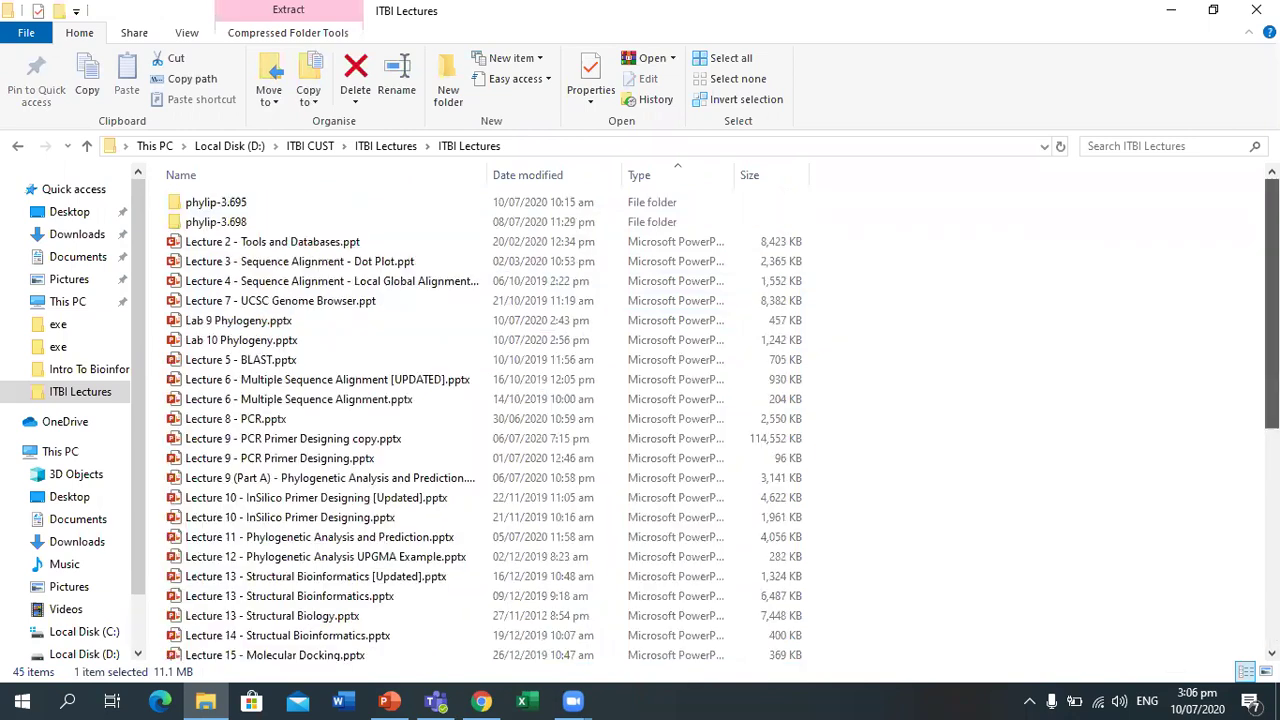
Open the exe folder inside the nested phylip-3.695 folder.
double_click(242, 206)
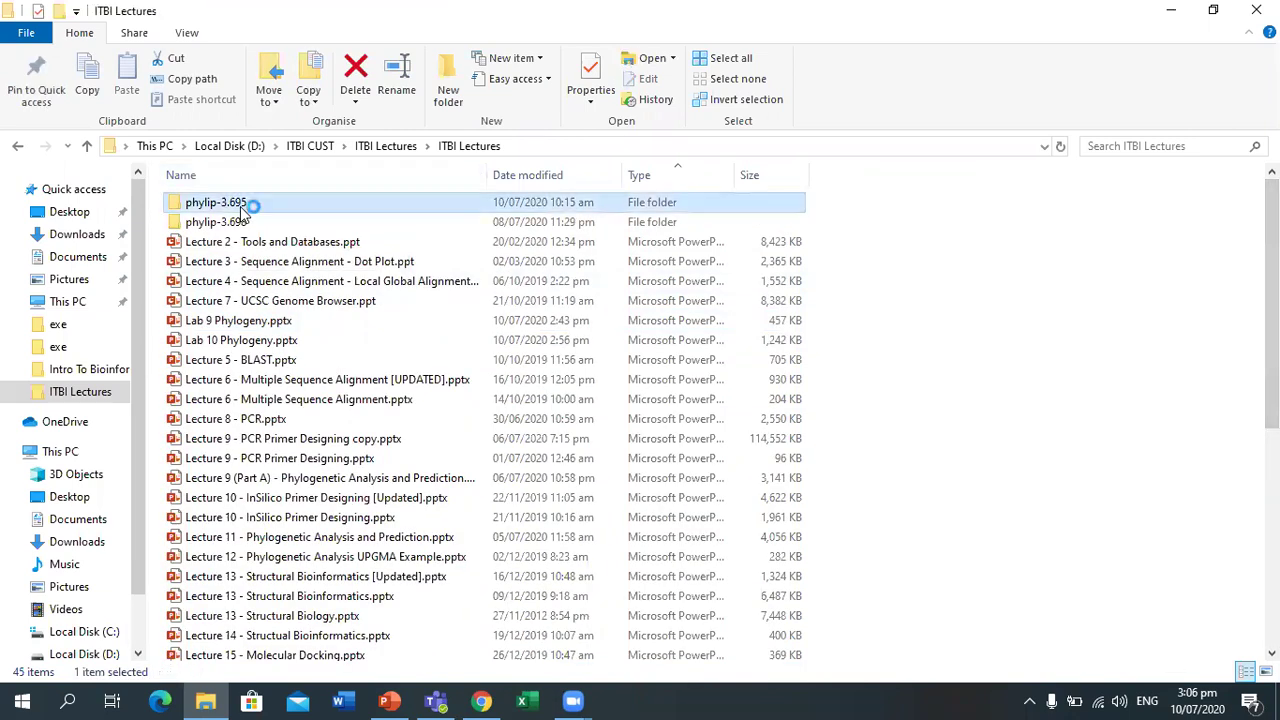
double_click(240, 206)
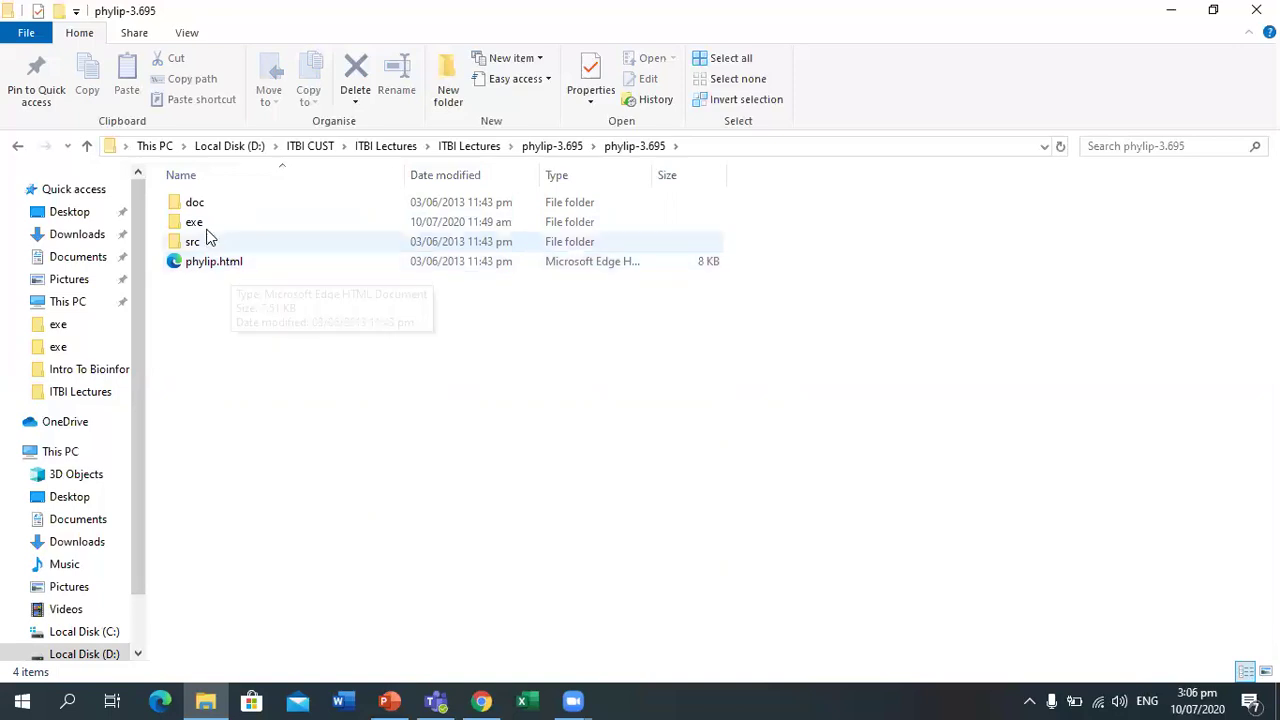
click(204, 229)
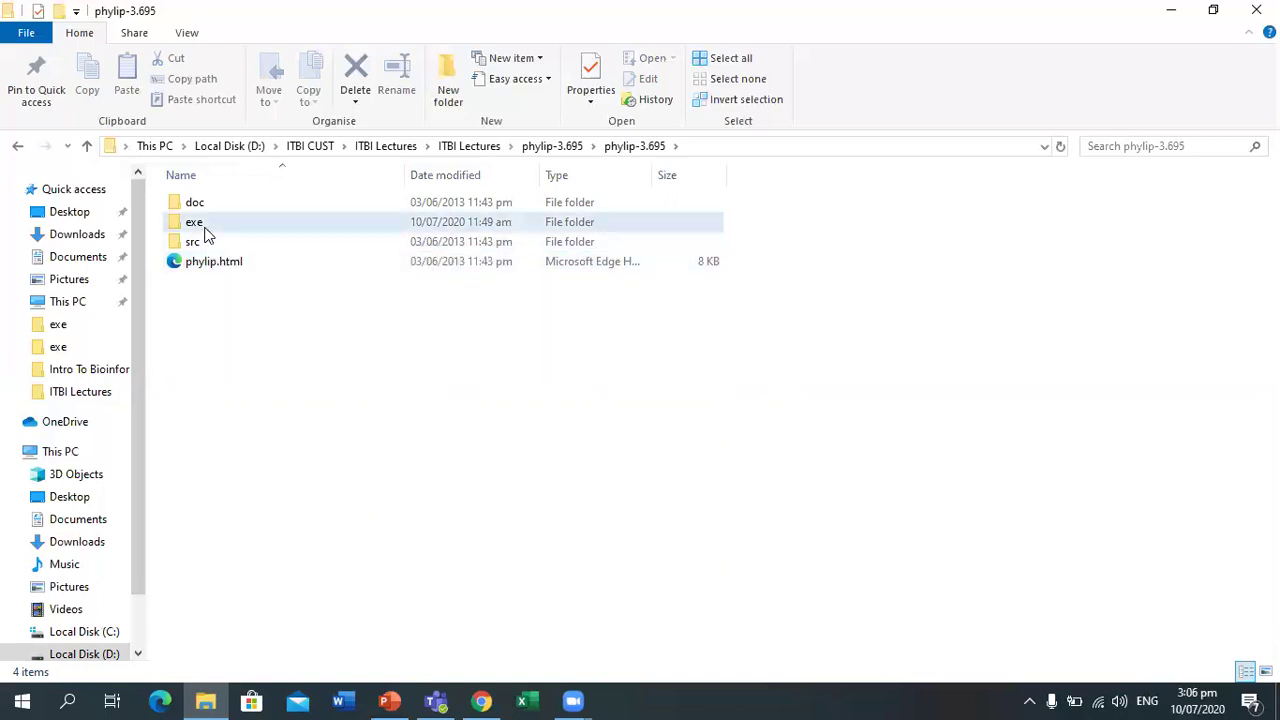
double_click(204, 229)
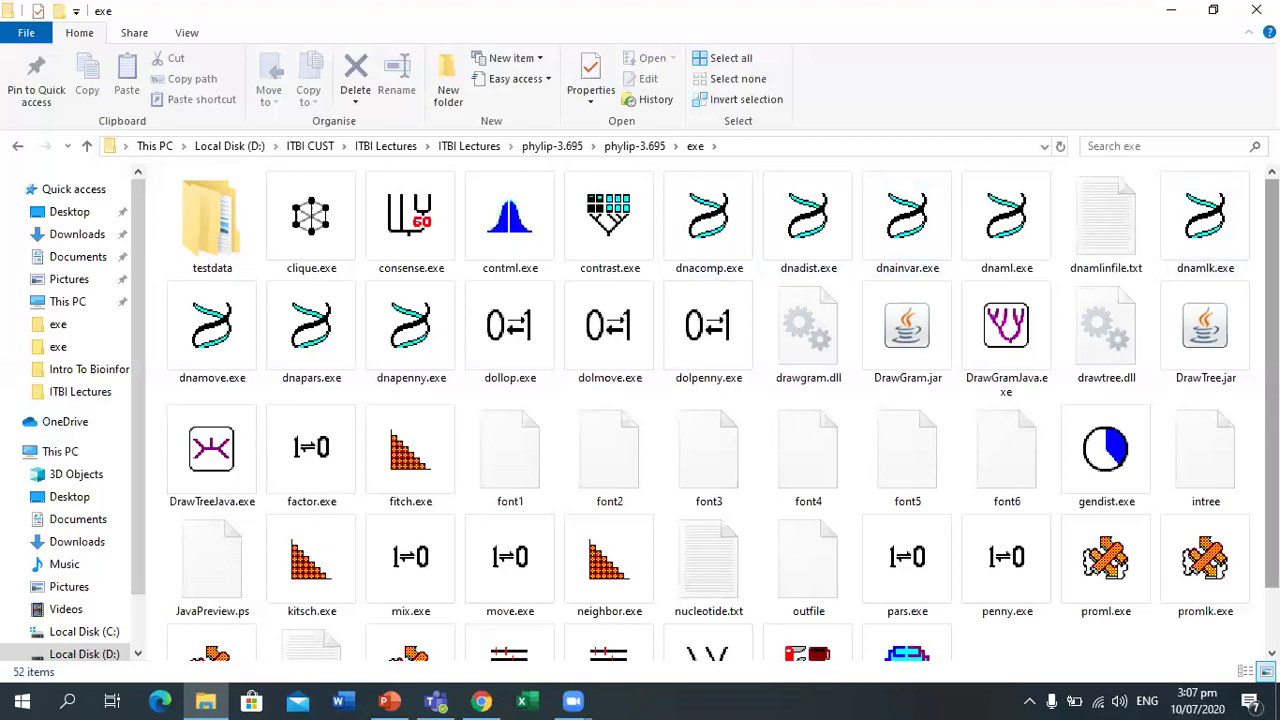
Examine the PHYLIP programs in the exe folder and check the JavaSetup8u251.exe entry in the Teams class files.
scroll(1120, 420, down, 1)
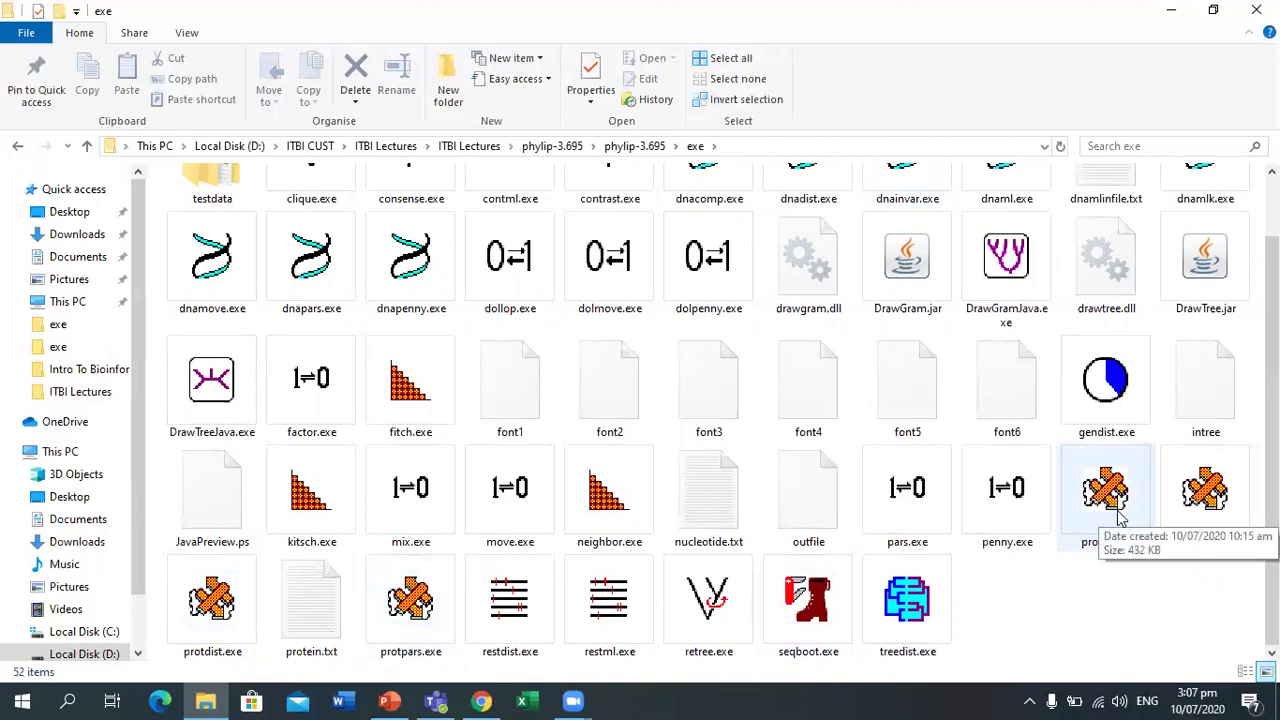
scroll(1200, 420, up, 1)
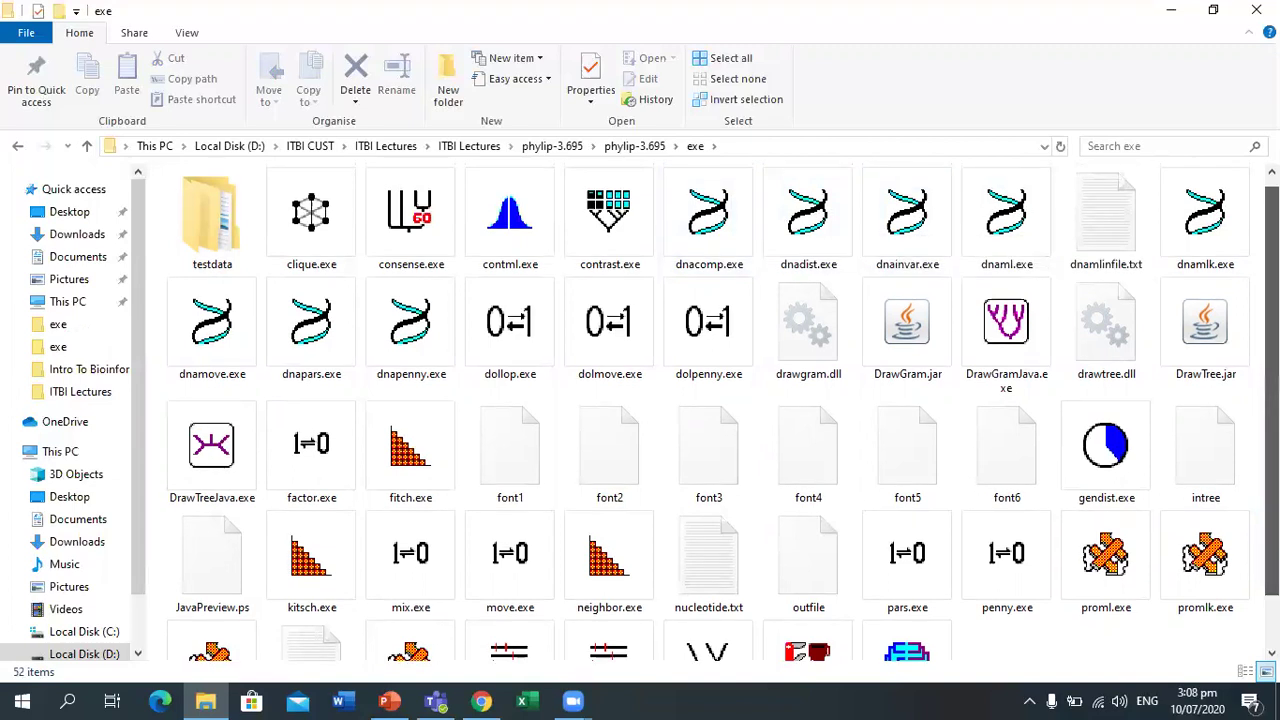
scroll(1080, 466, down, 2)
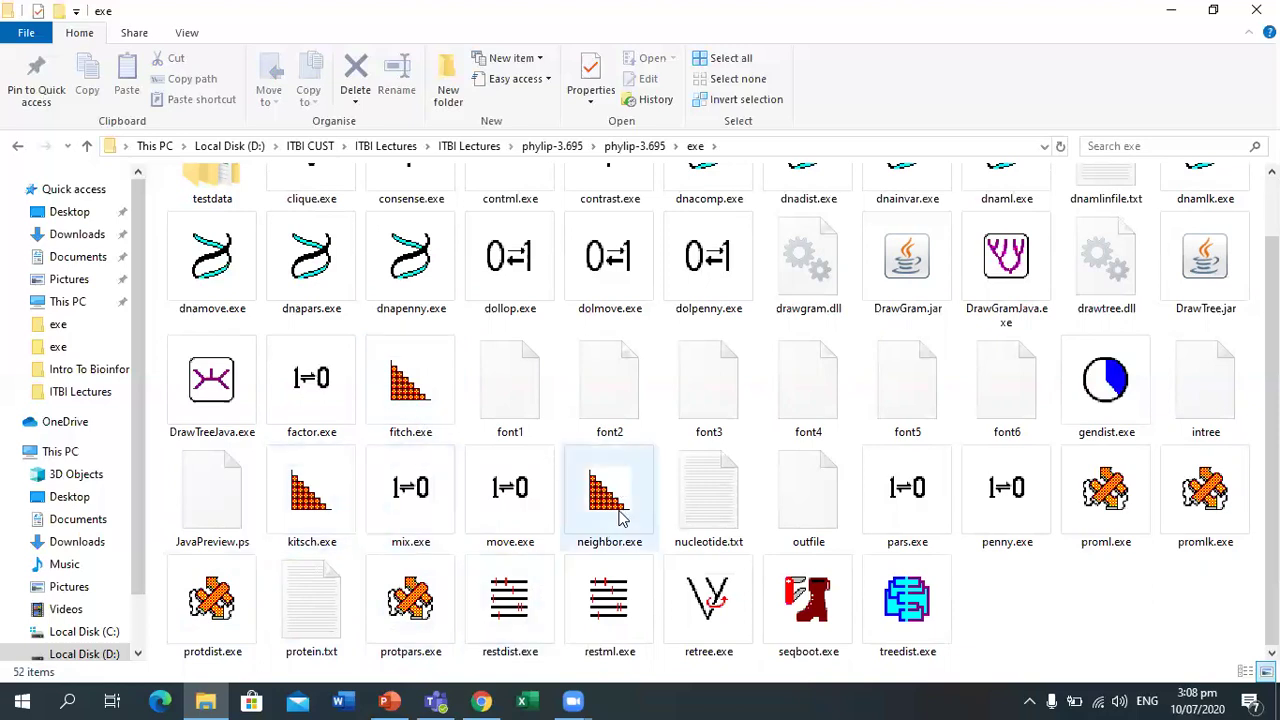
scroll(1000, 350, up, 1)
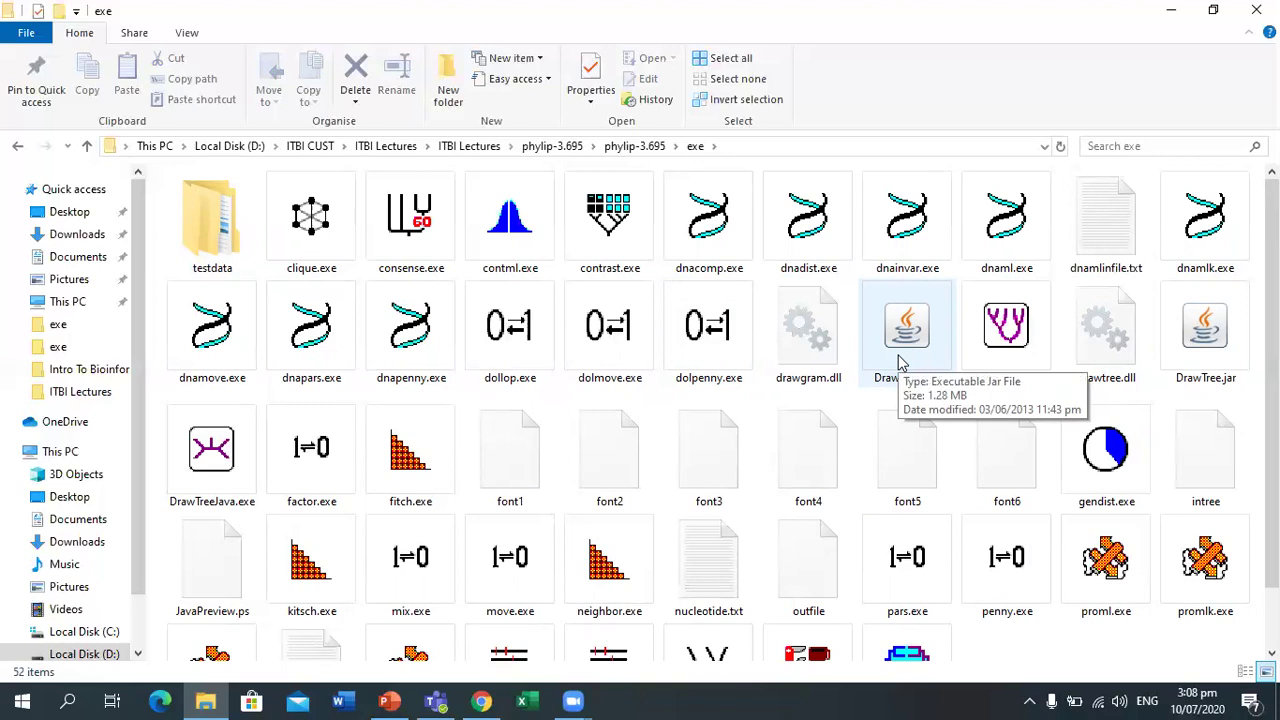
click(436, 700)
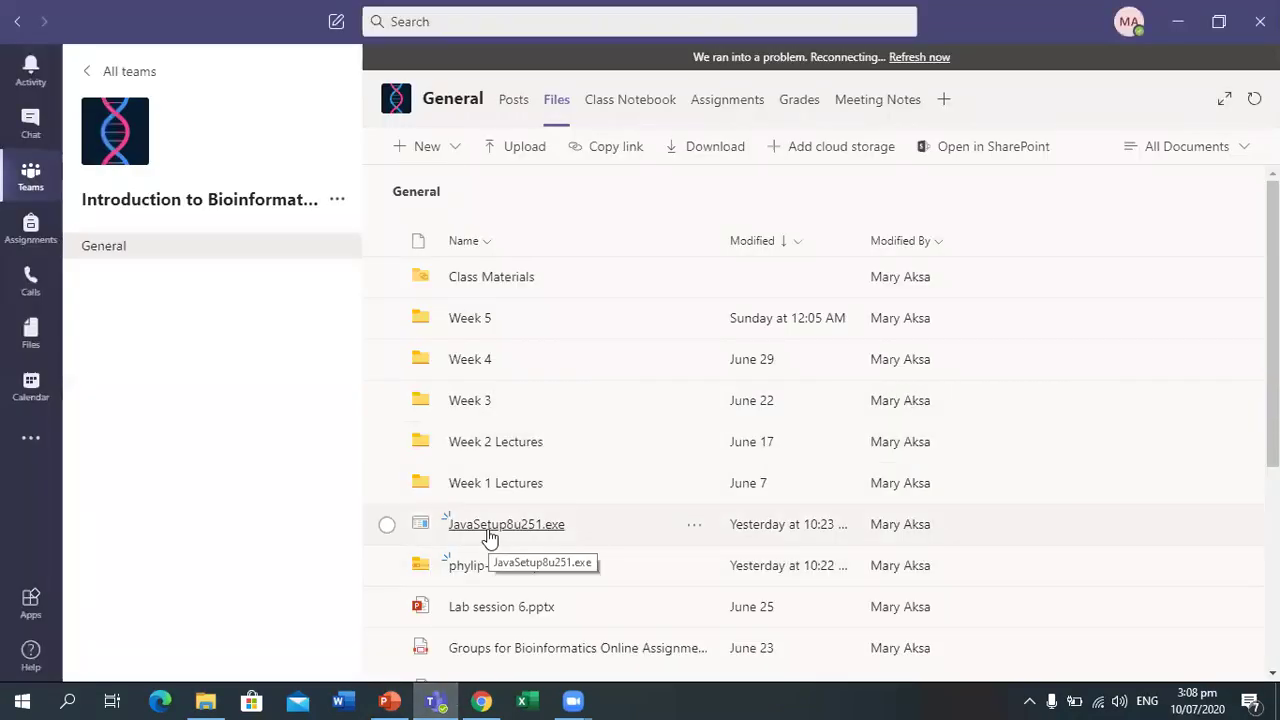
click(205, 700)
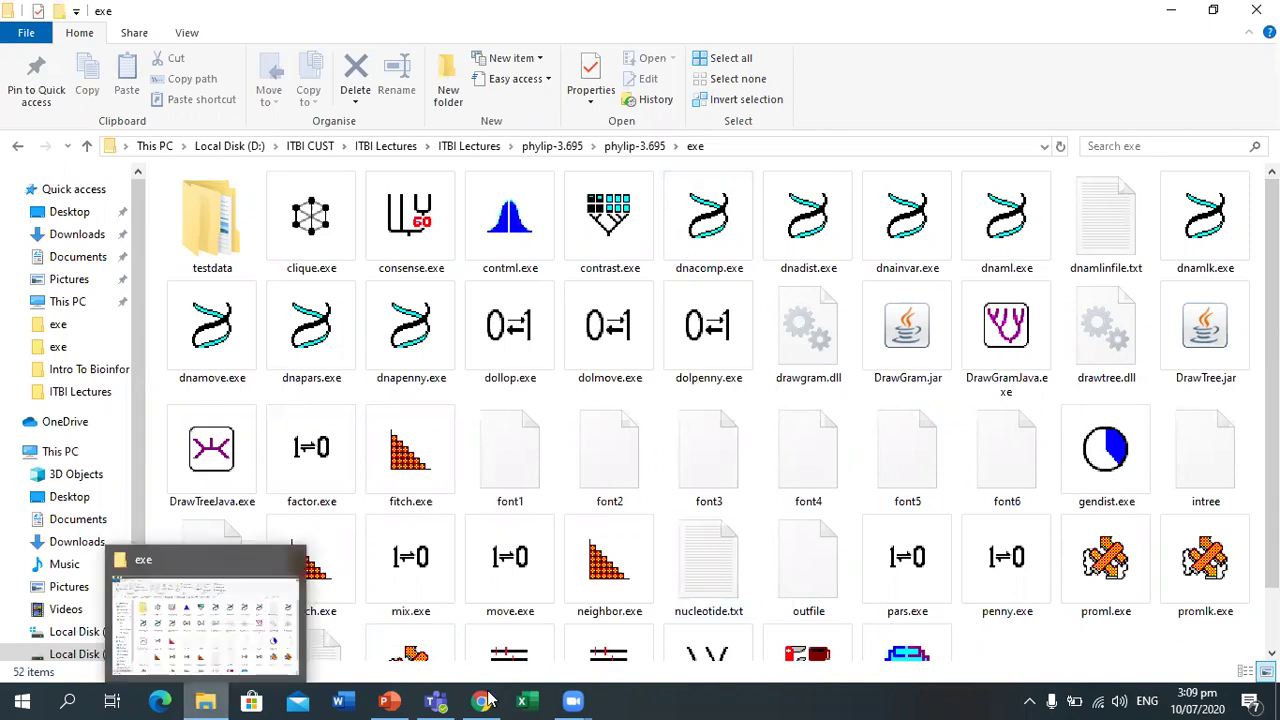
mouse_move(488, 700)
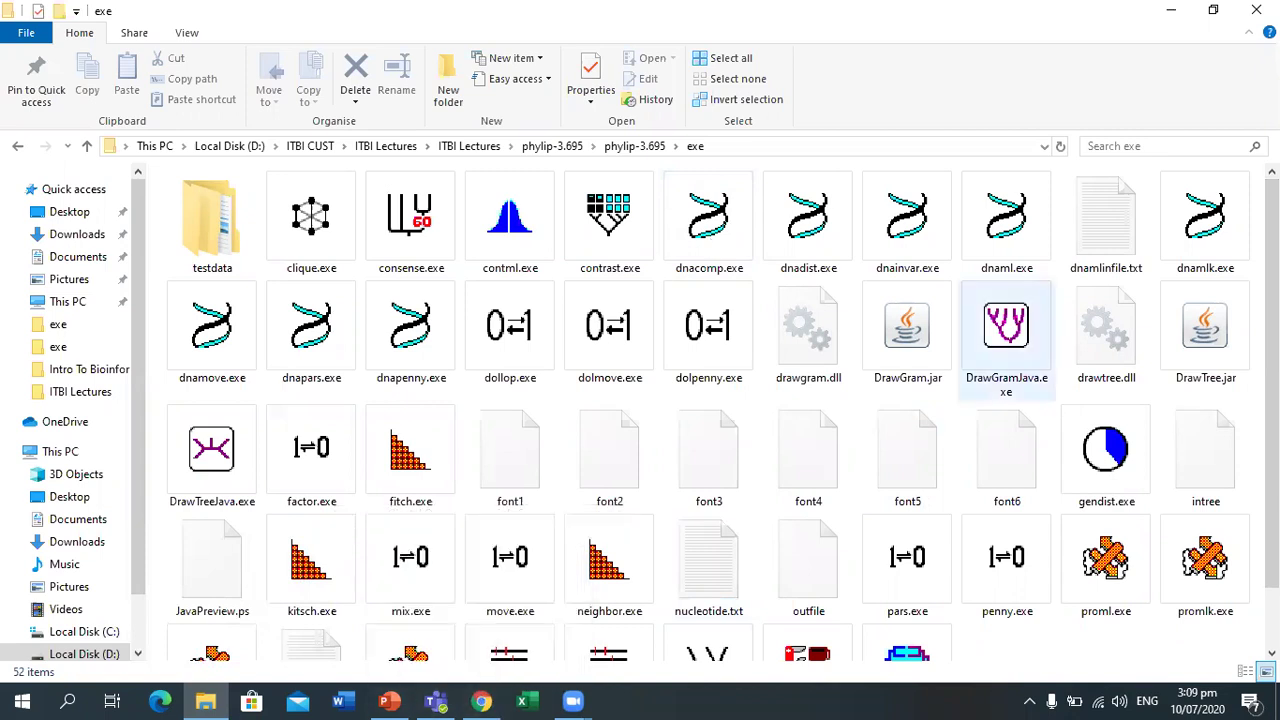
scroll(645, 441, down, 1)
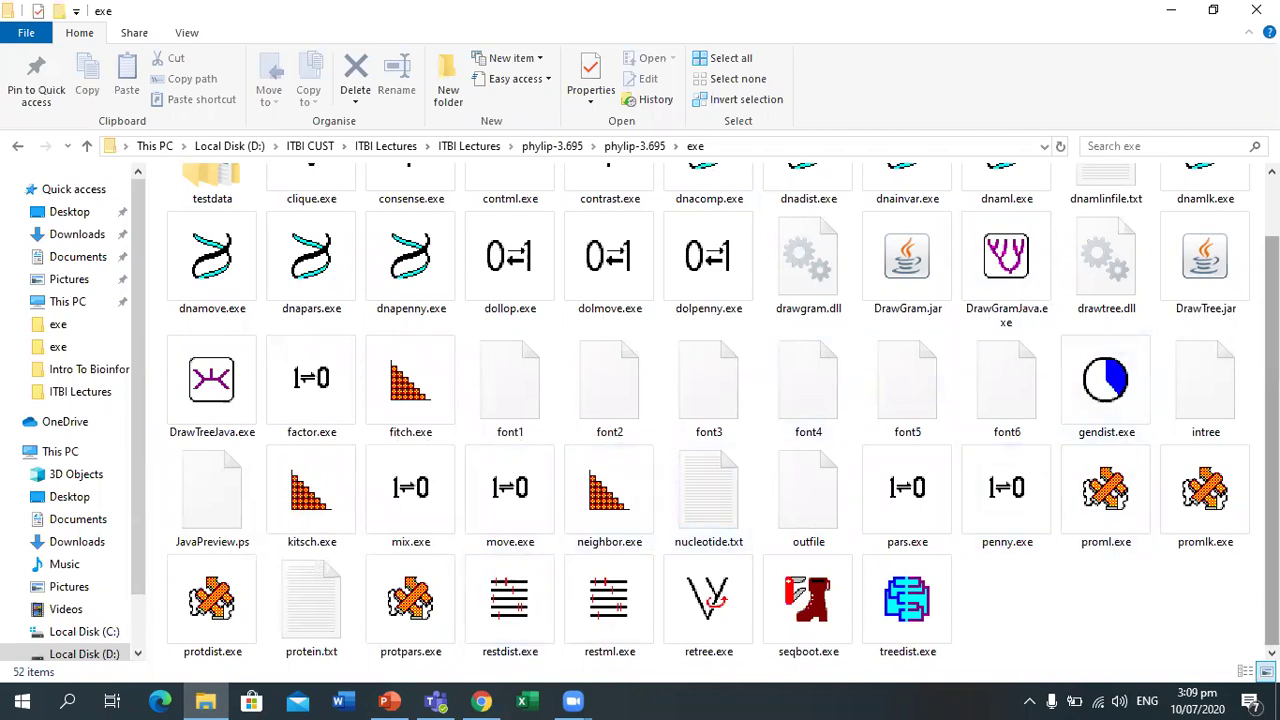
scroll(1272, 400, up, 1)
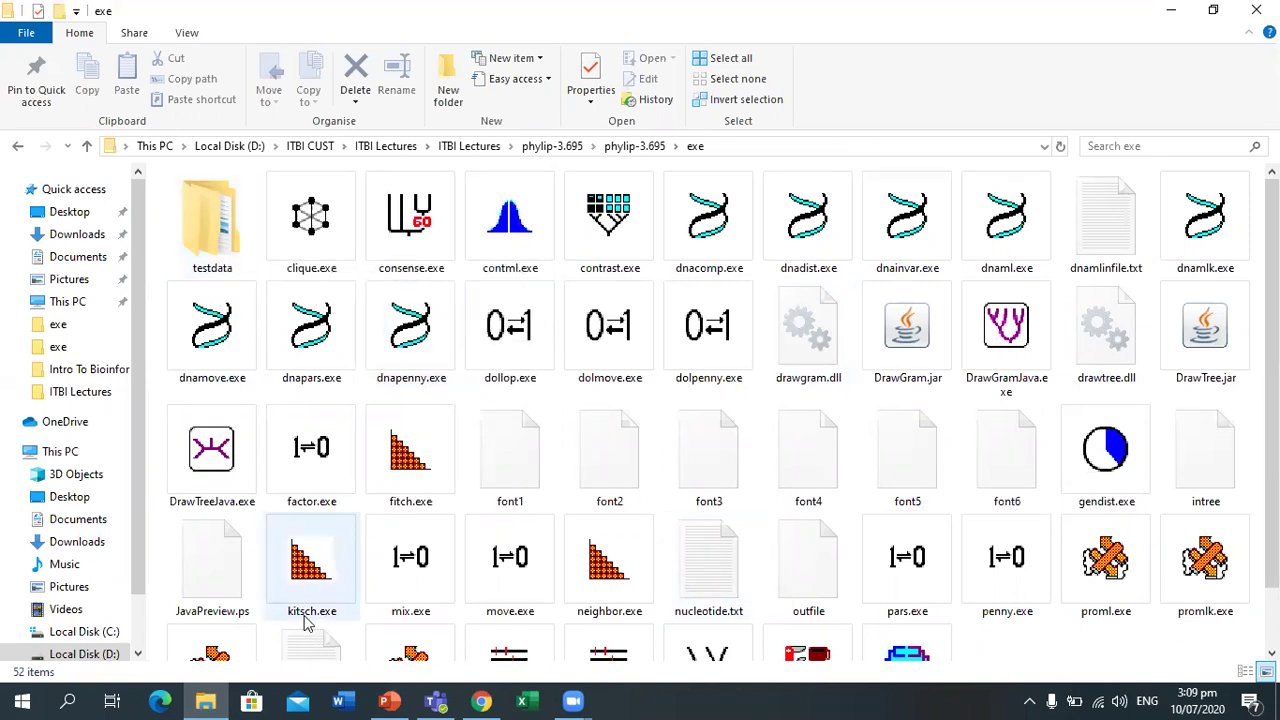
Switch to the Lab 10 Phylogeny presentation in PowerPoint and view the Methods for Phylogenetic Analysis slide.
click(403, 699)
scroll(311, 484, down, 1)
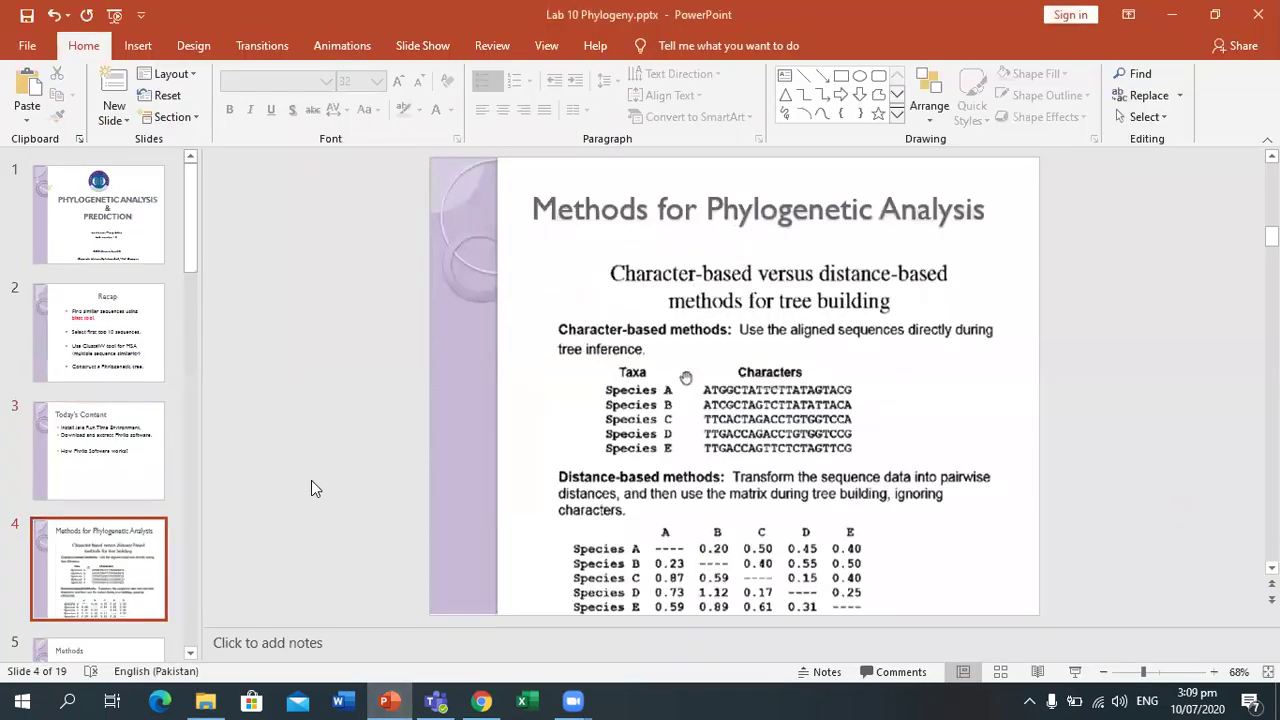
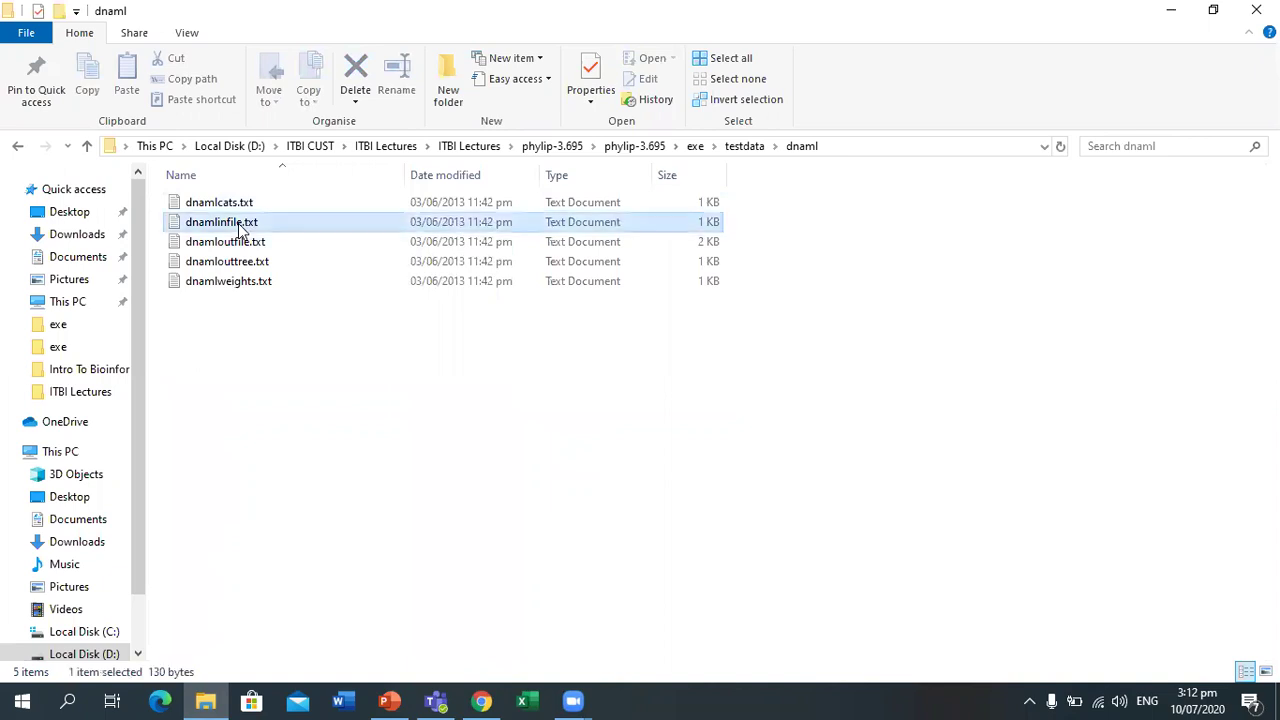
View the sample sequences in dnamlinfile.txt from the dnaml test data folder, highlight the Alpha to Delta rows, and close the file.
double_click(240, 229)
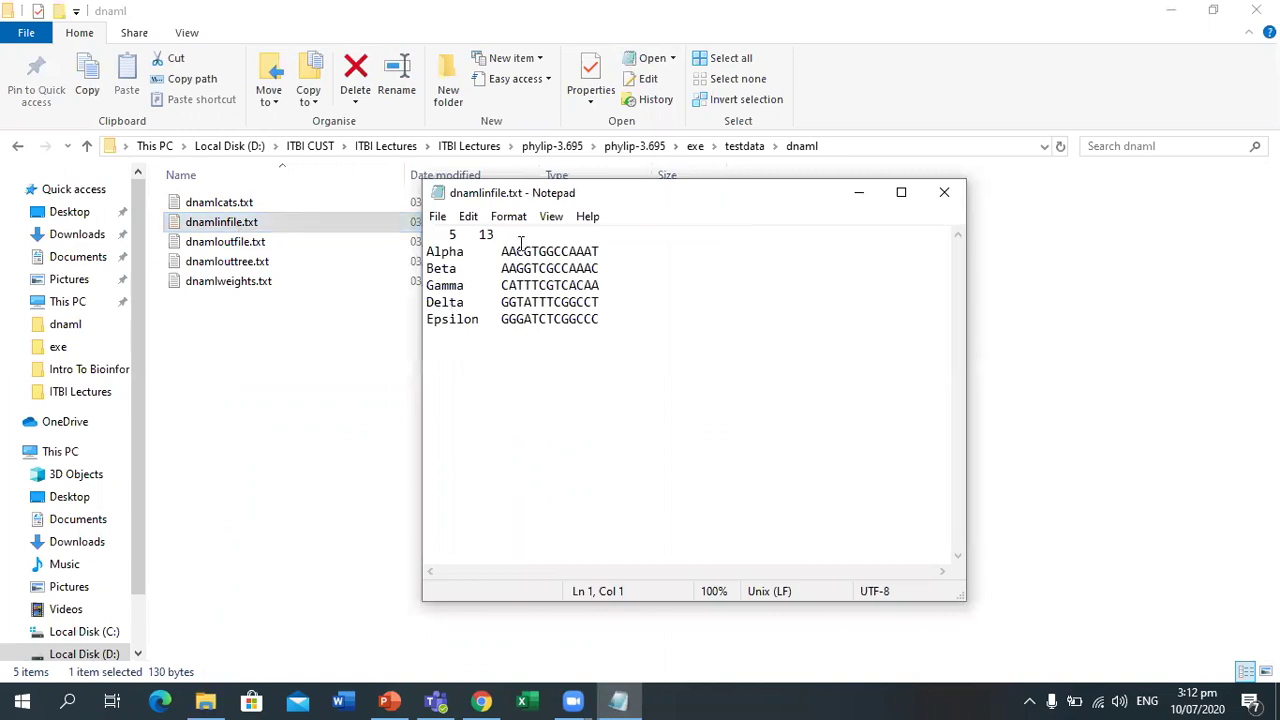
click(501, 251)
shift+click(572, 302)
key(alt+F4)
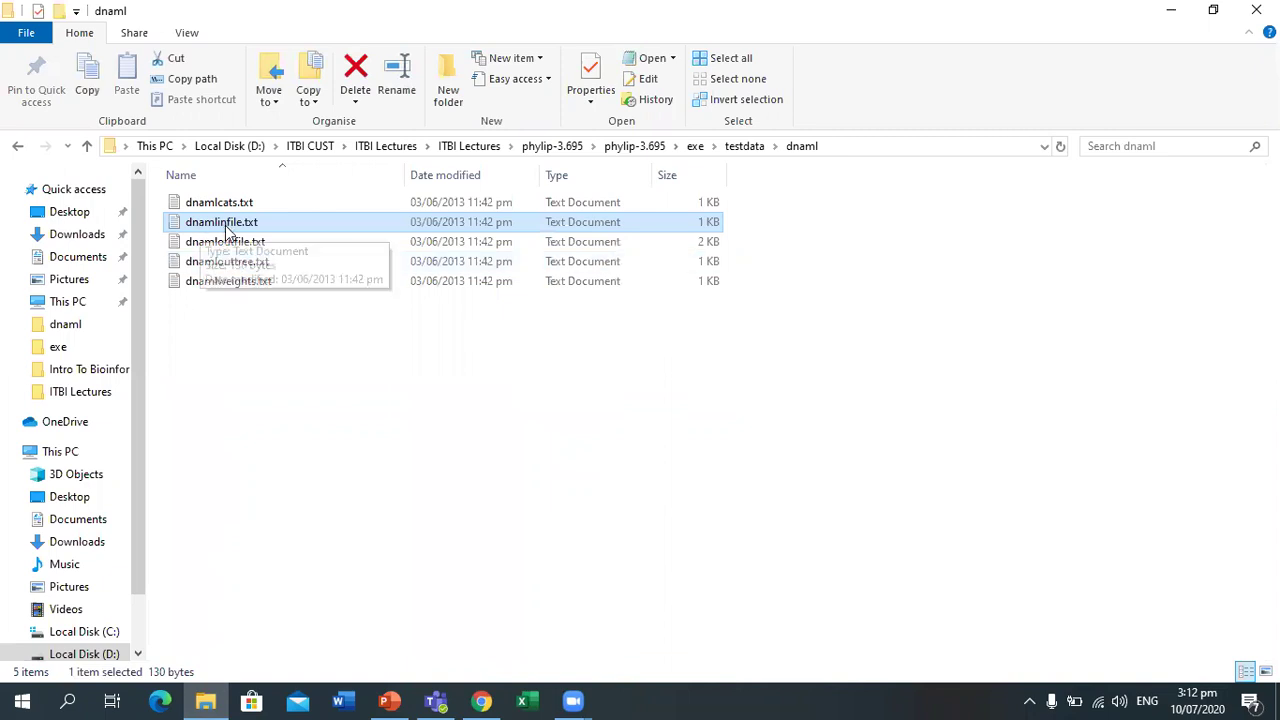
Copy dnamlinfile.txt from the dnaml test data folder and select the file of the same name in the exe folder.
key(shift+F10)
click(291, 541)
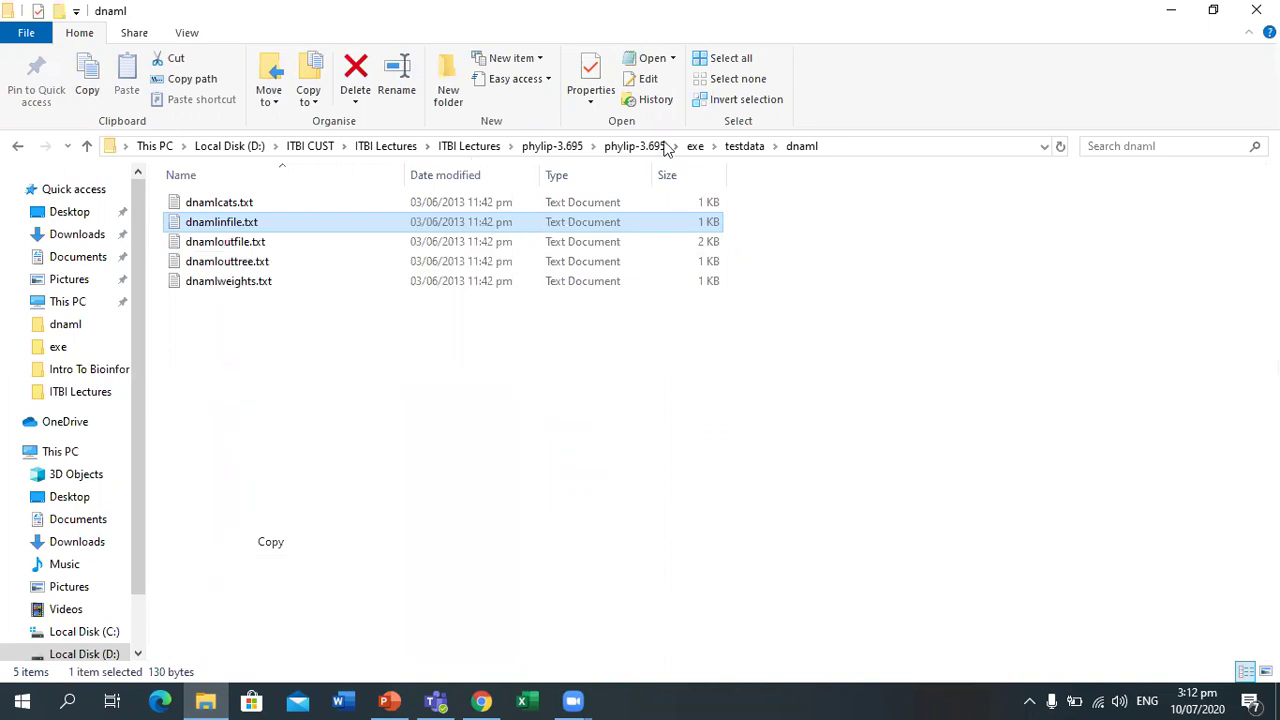
key(alt+Up)
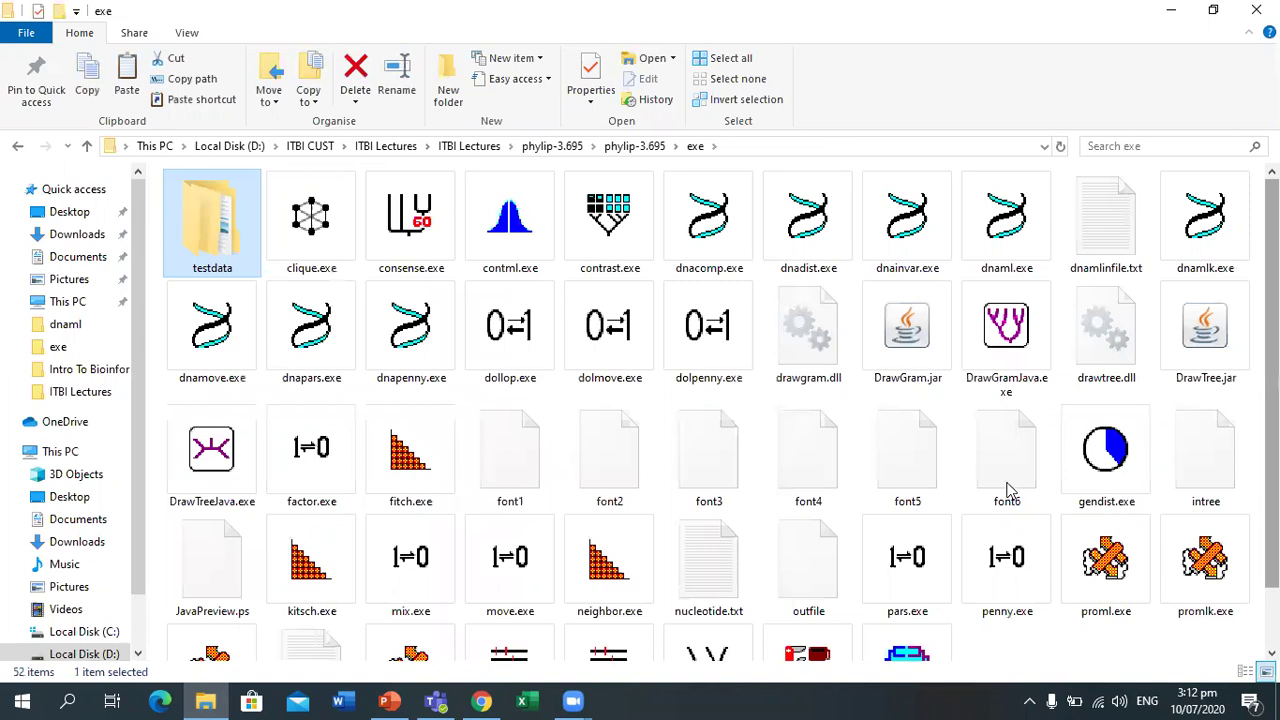
click(1114, 278)
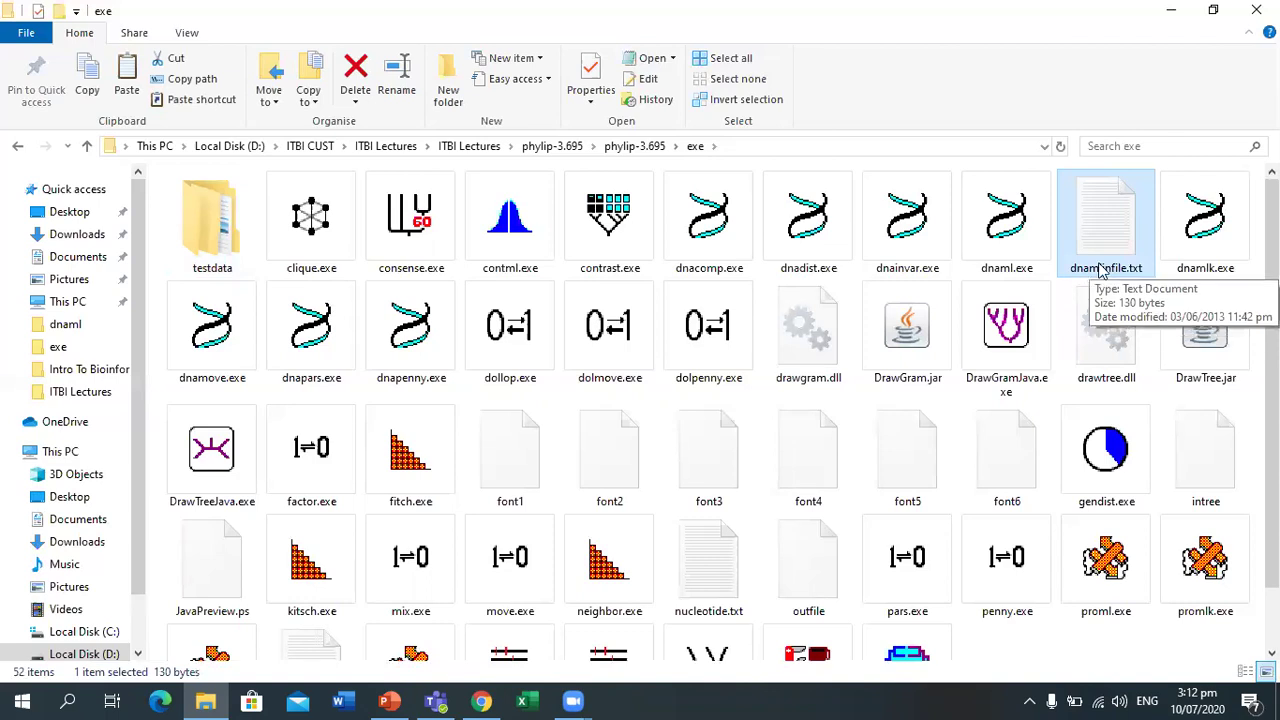
Delete the old intree and outfile files from the exe folder.
click(1201, 452)
key(Delete)
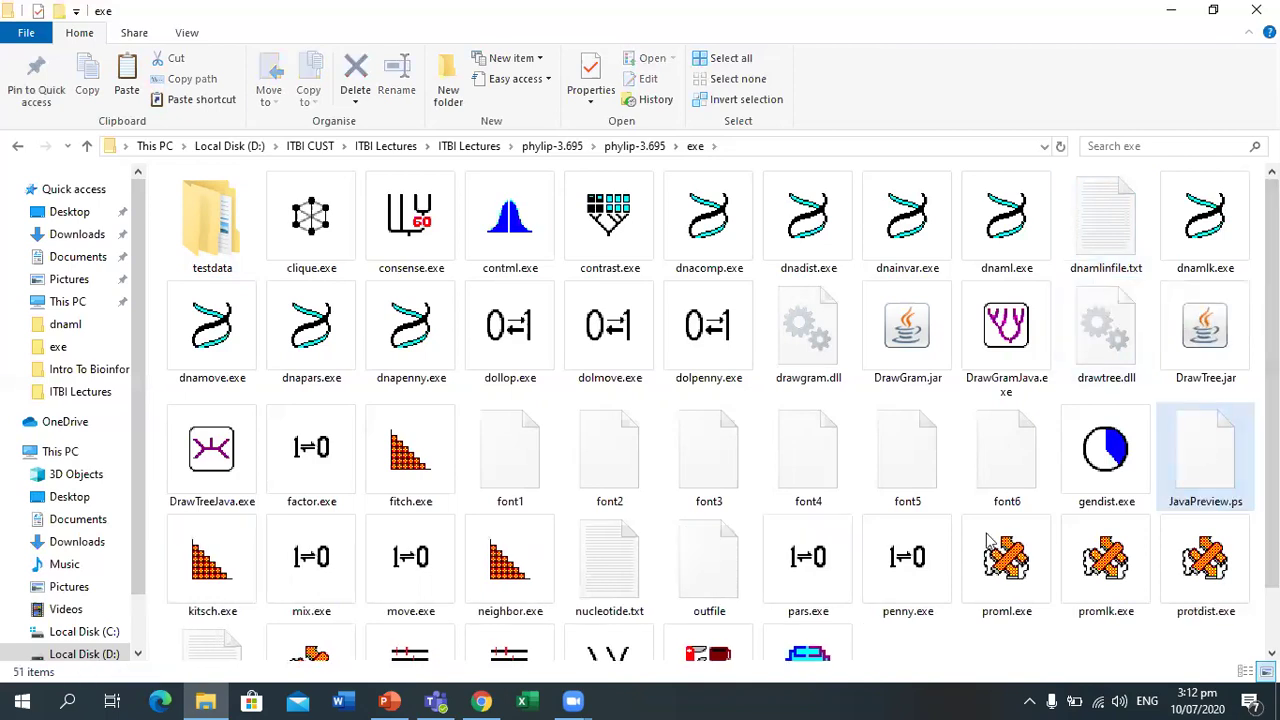
click(744, 592)
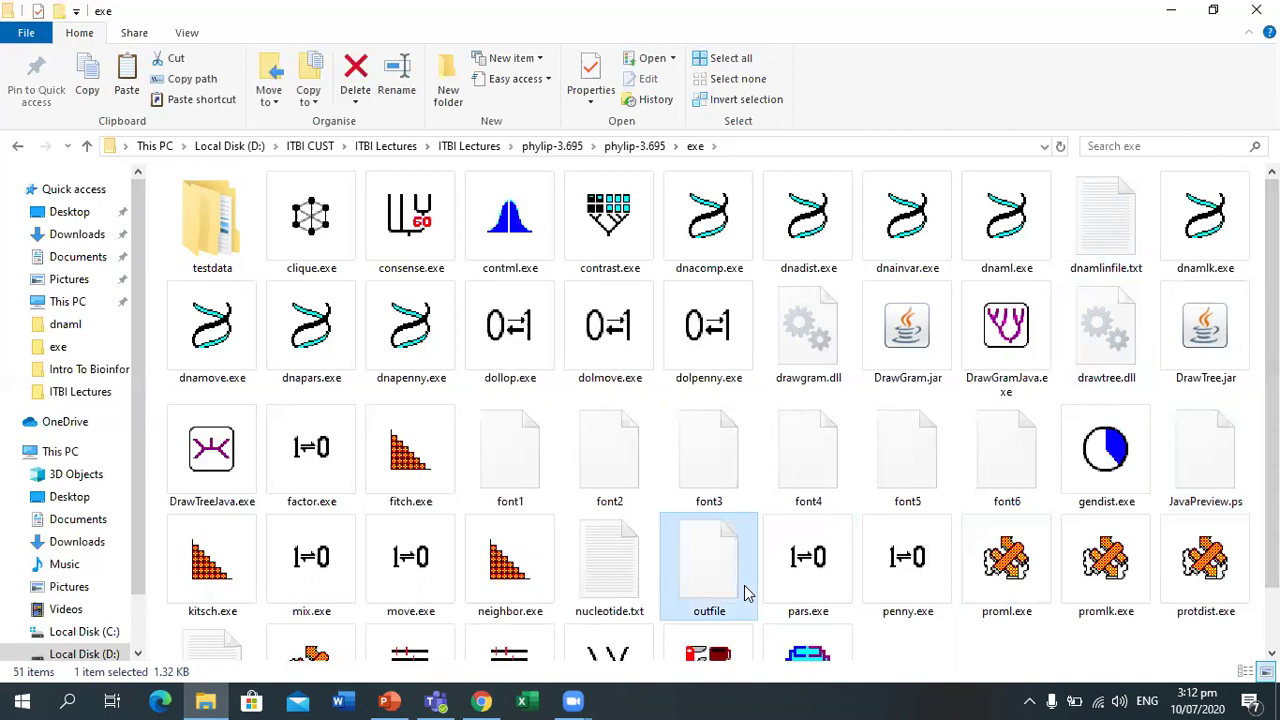
key(Delete)
scroll(744, 592, down, 1)
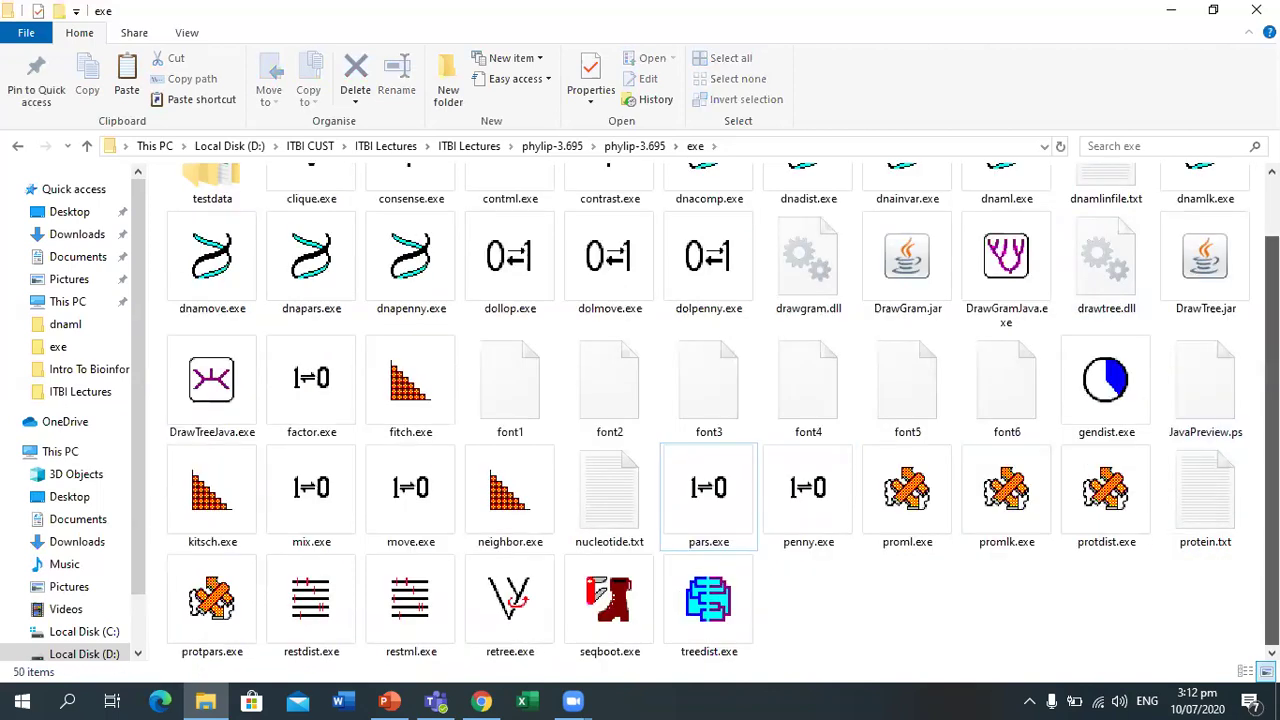
scroll(1143, 251, up, 1)
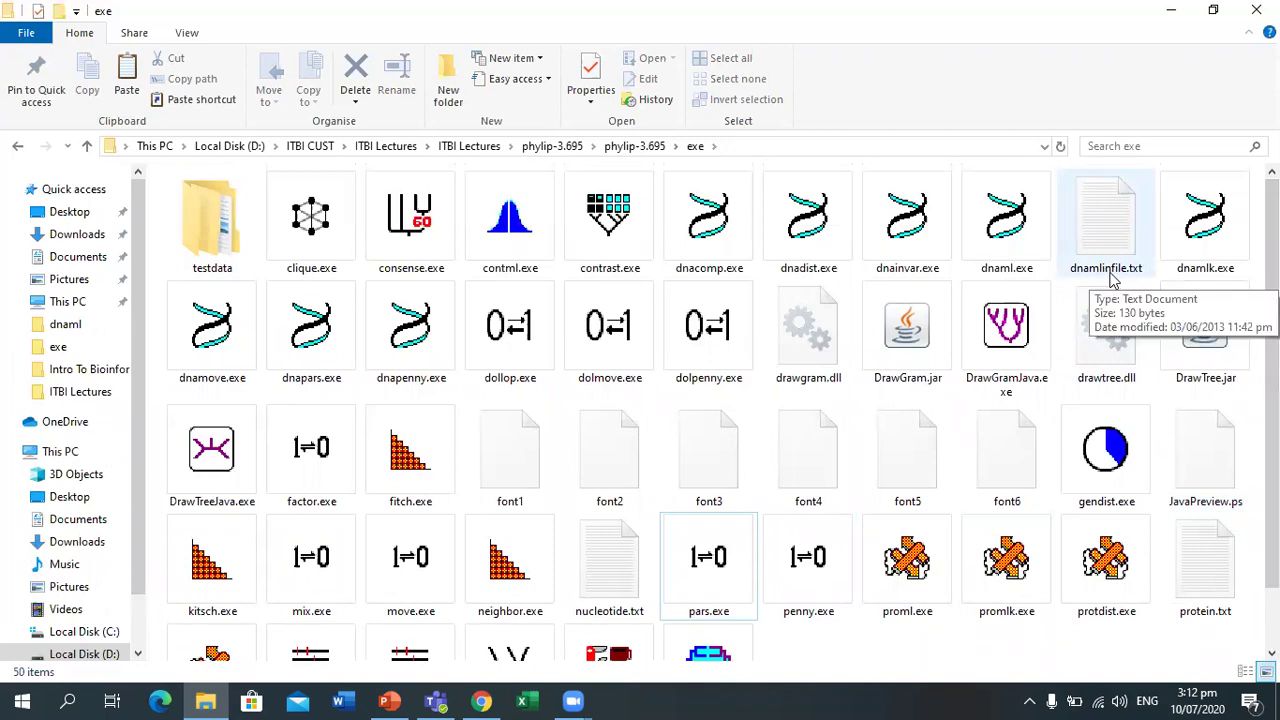
Check the For Nucleotide workflow slide in PowerPoint, and run dnaml.exe from the exe folder in File Explorer with dnamlinfile.txt as its input file.
click(389, 700)
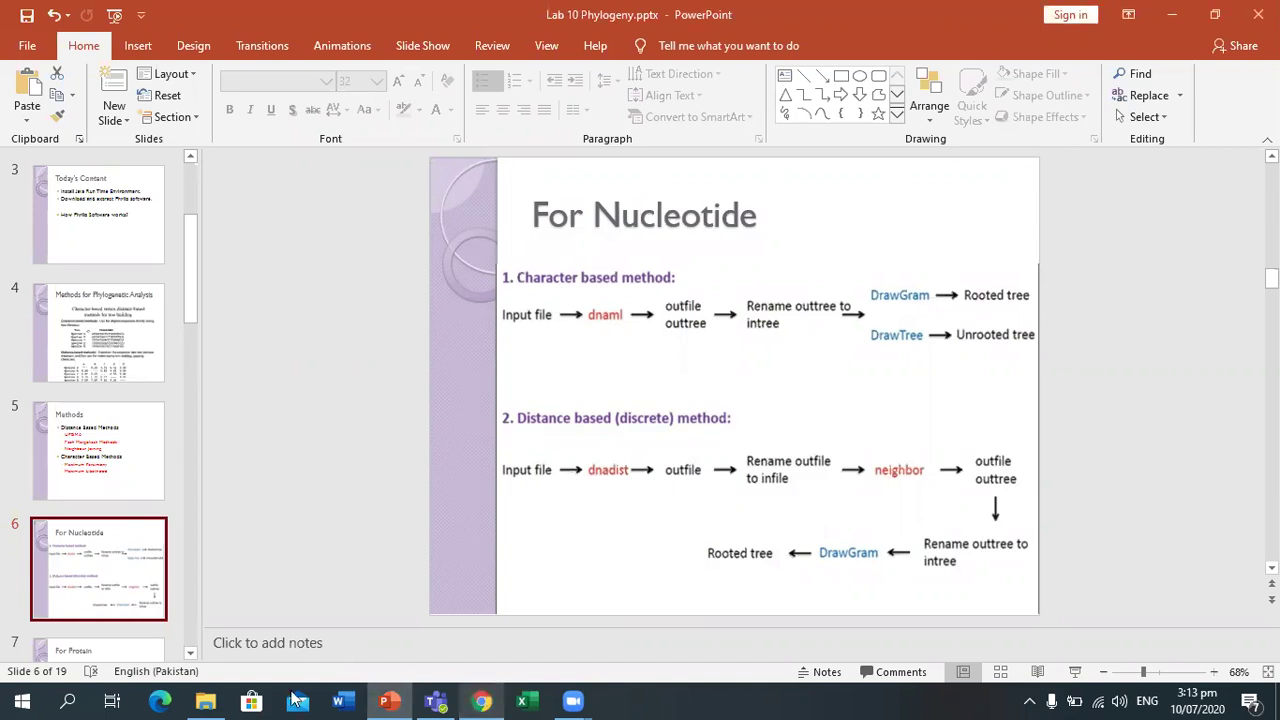
click(205, 701)
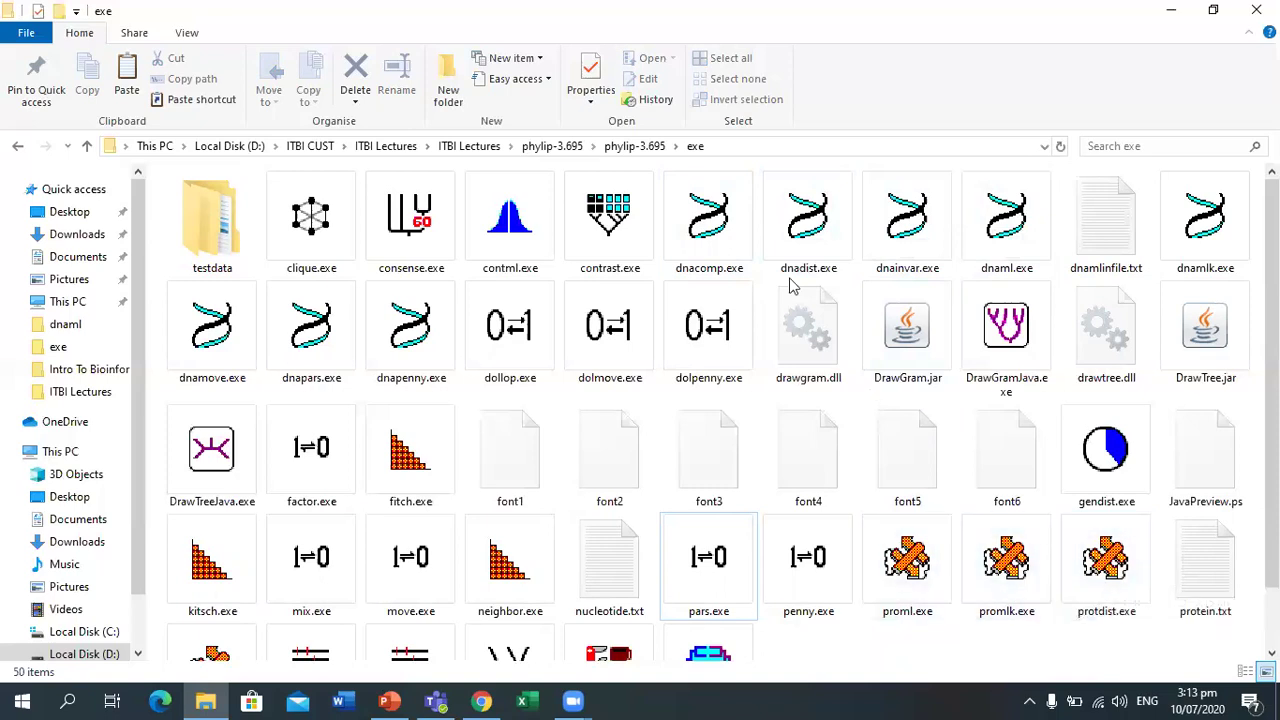
click(1005, 276)
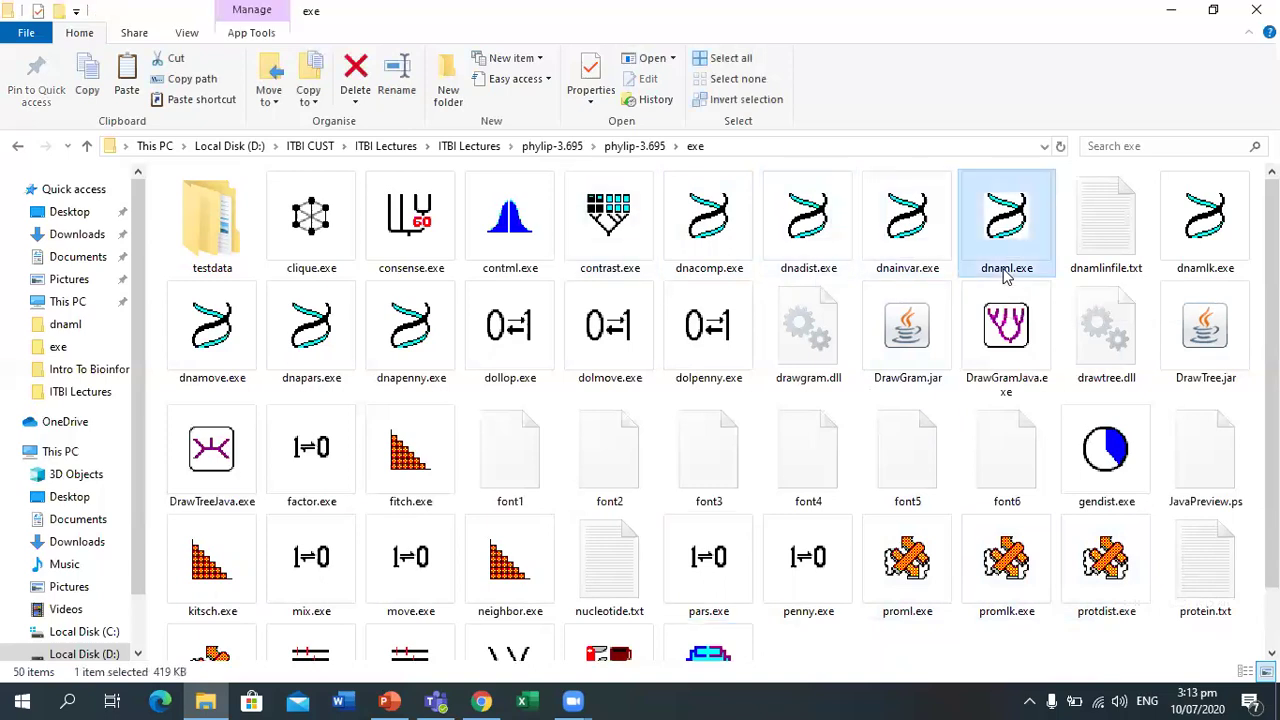
double_click(1005, 276)
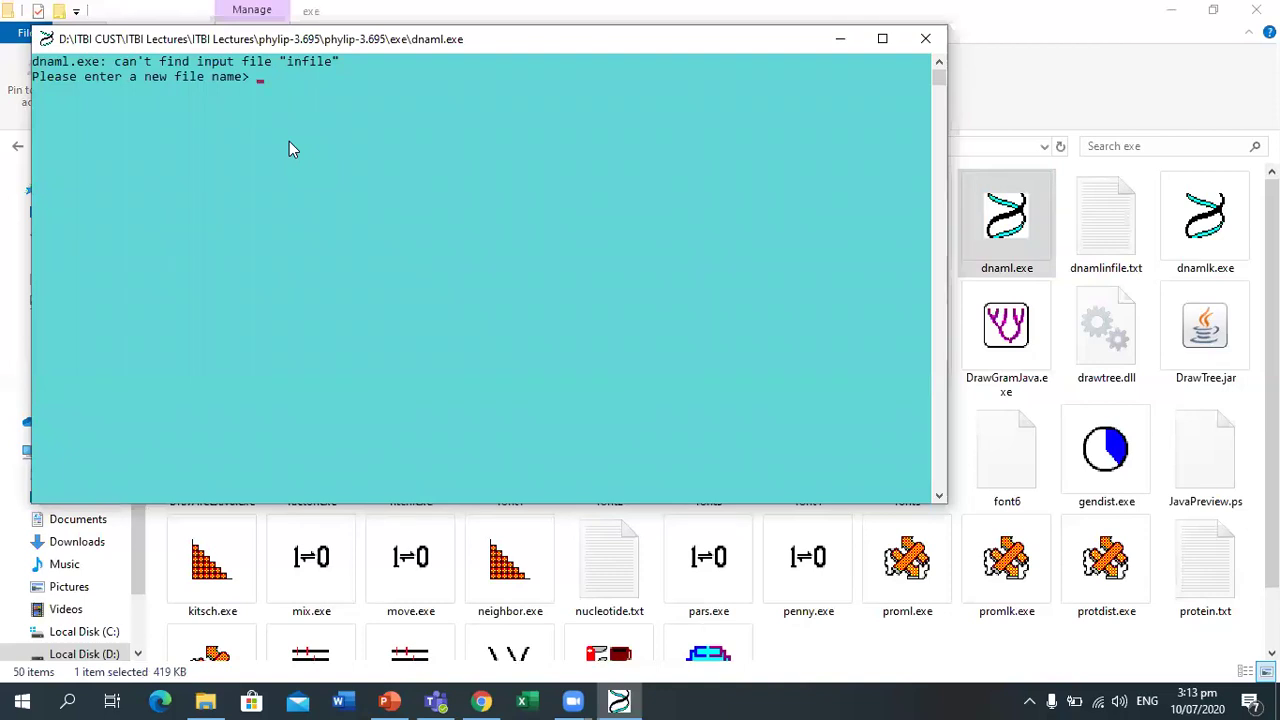
text(dnamlinfile.txt)
key(Return)
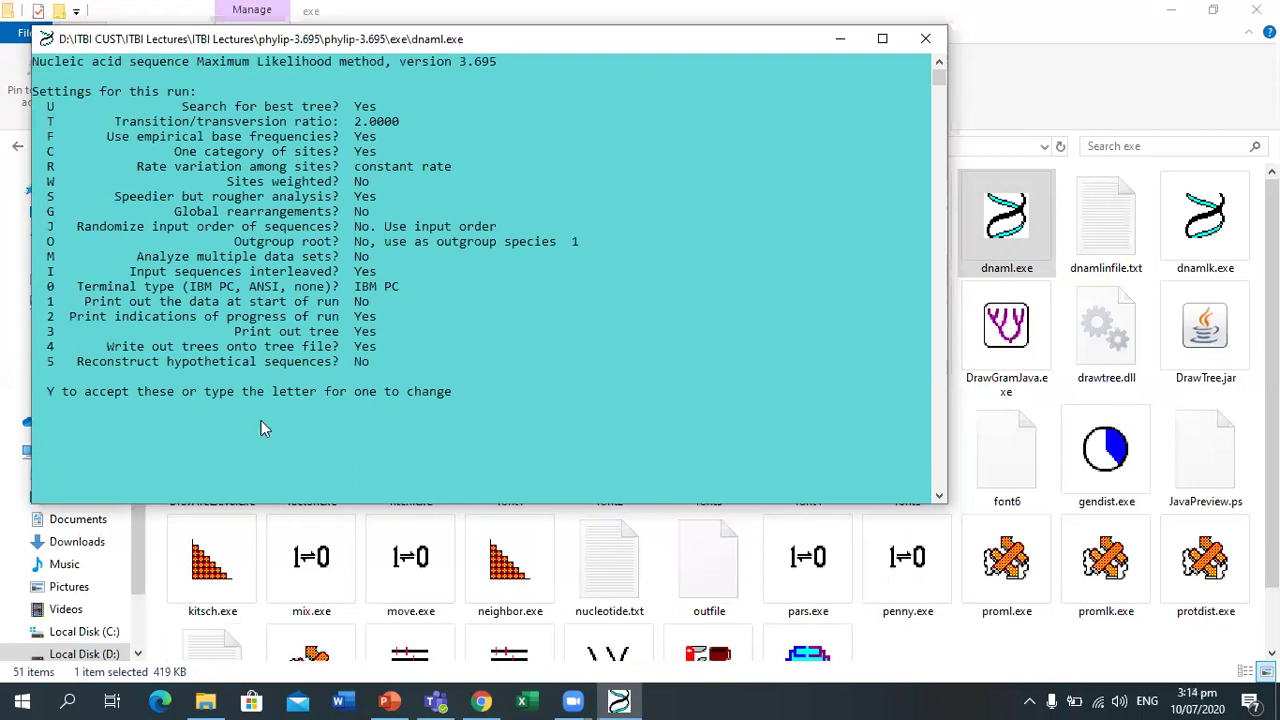
Accept the default dnaml settings to compute the tree, and quit the program once the run is done.
text(y)
key(Return)
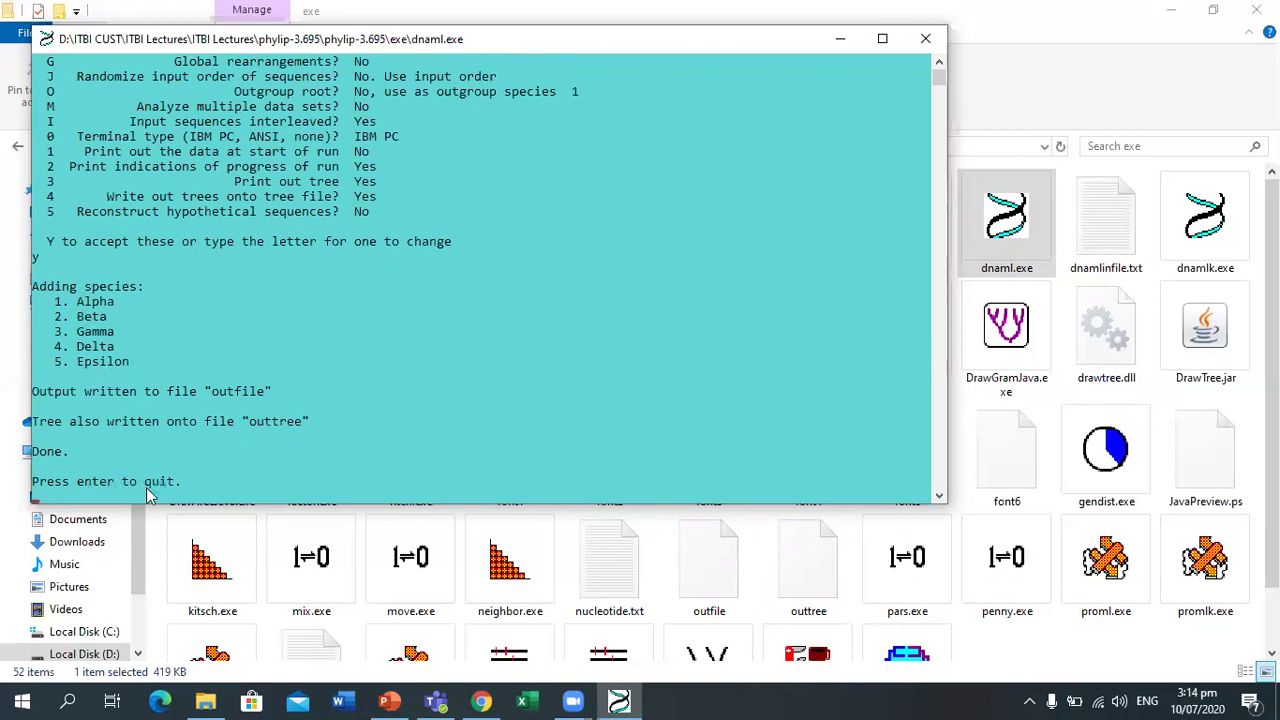
key(Return)
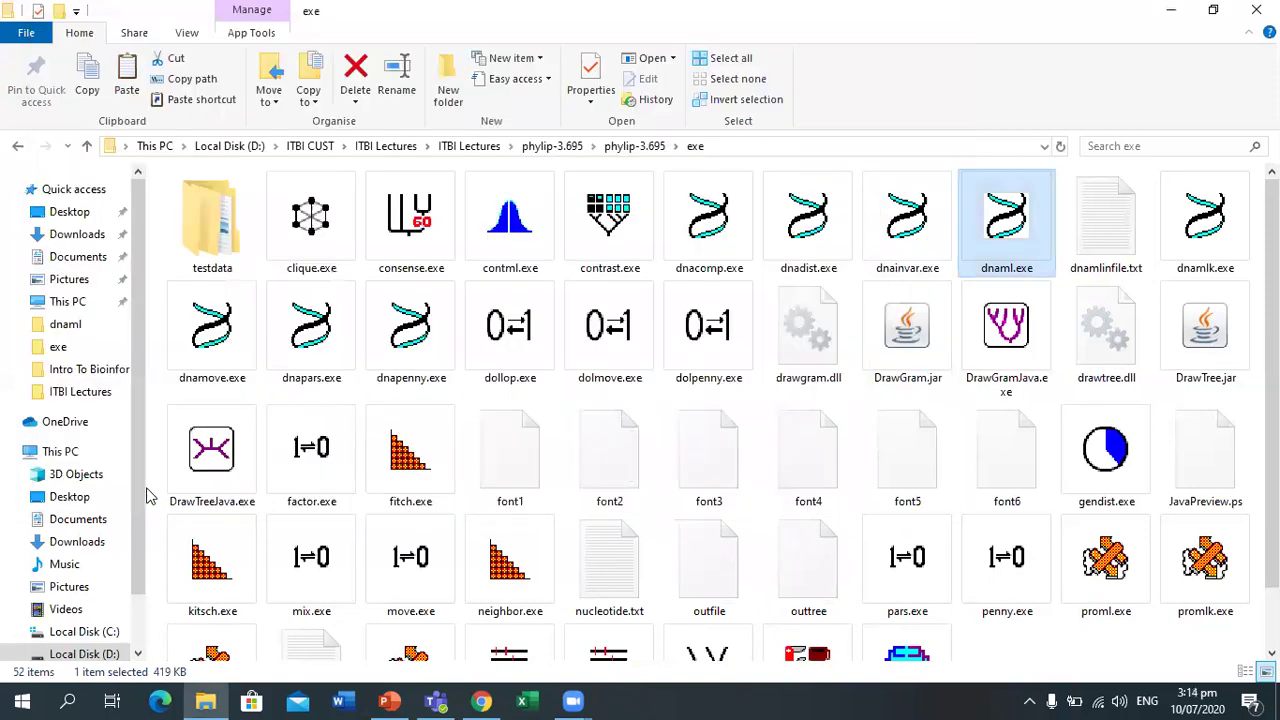
Check the For Nucleotide workflow slide in PowerPoint, and rename outtree to intree in the exe folder in File Explorer.
click(389, 701)
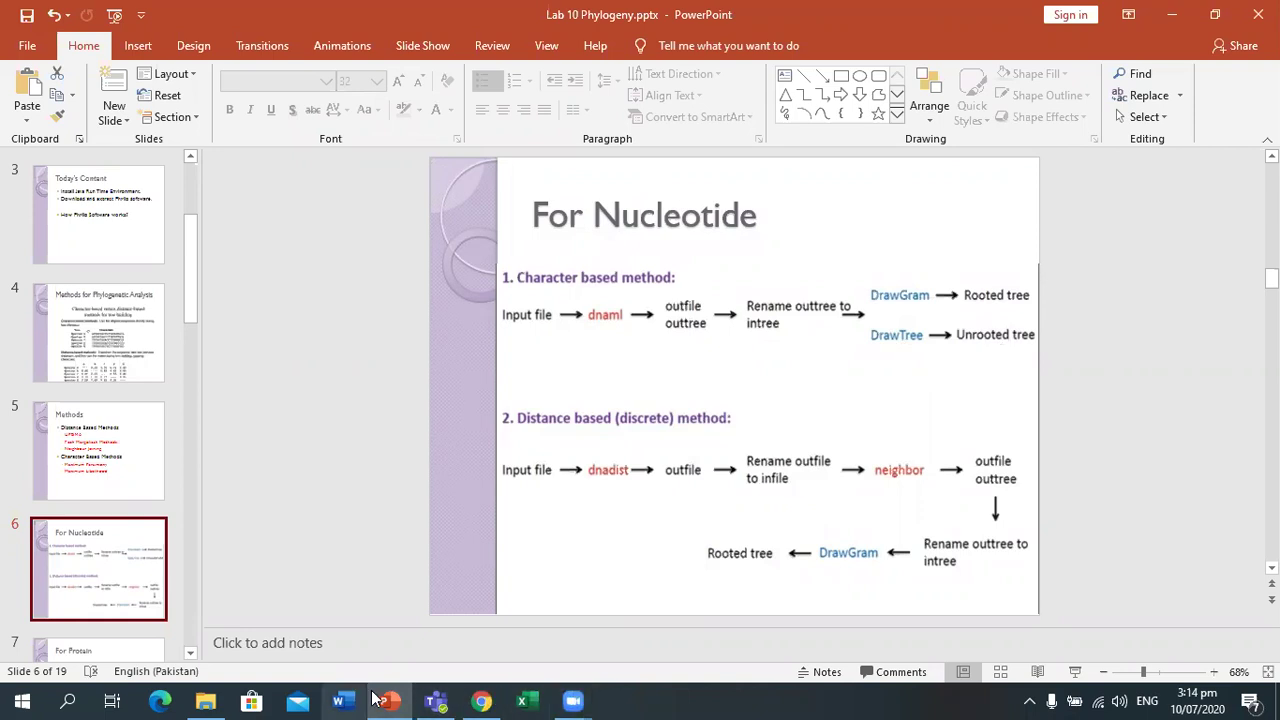
click(205, 700)
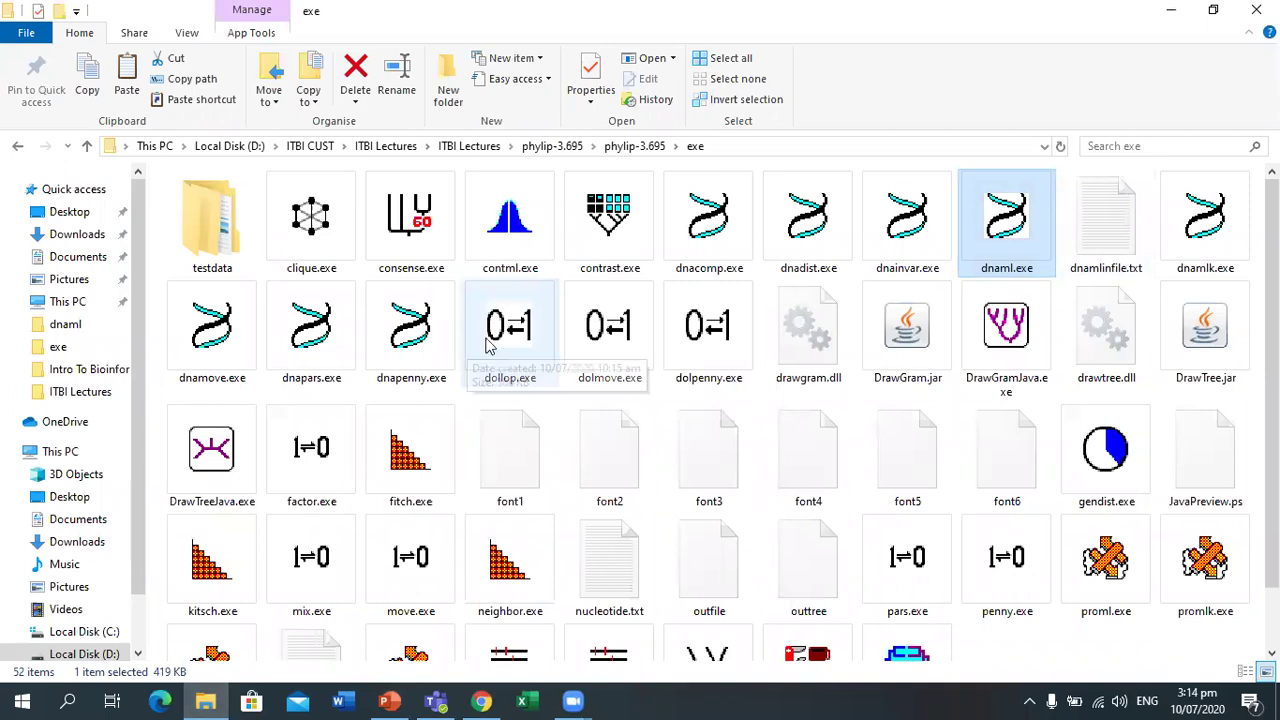
scroll(895, 472, down, 1)
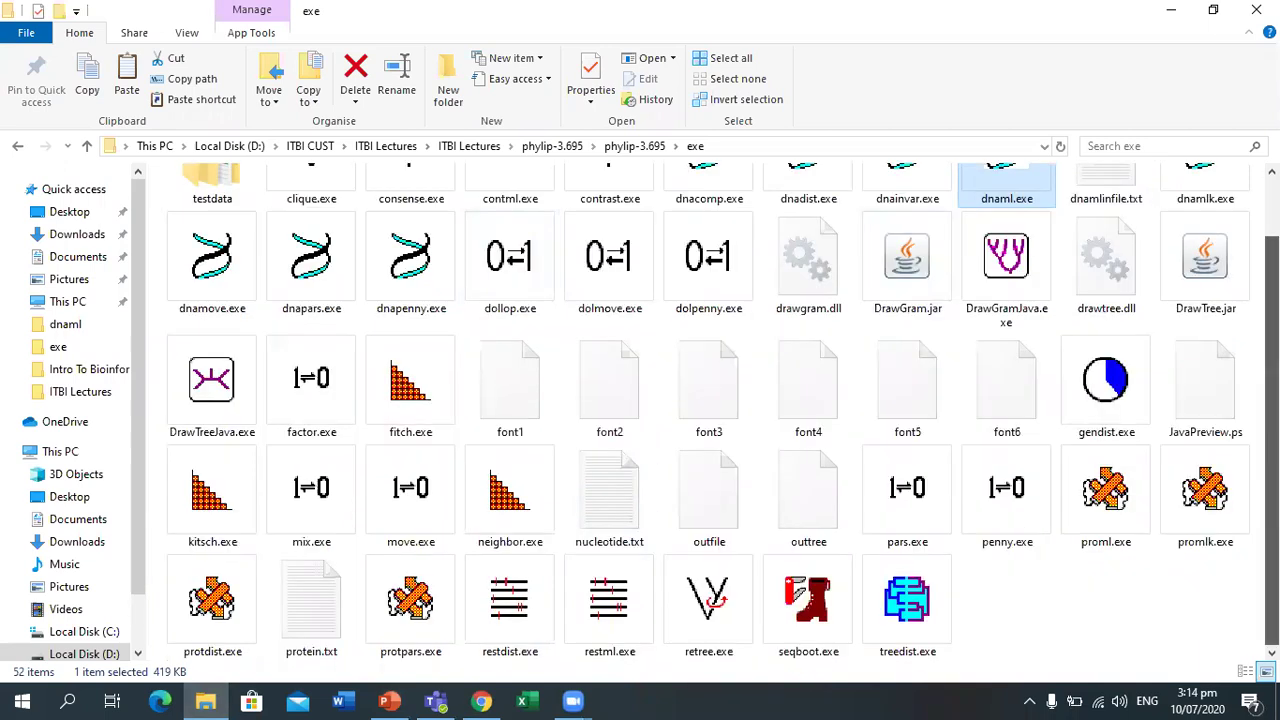
right_click(808, 525)
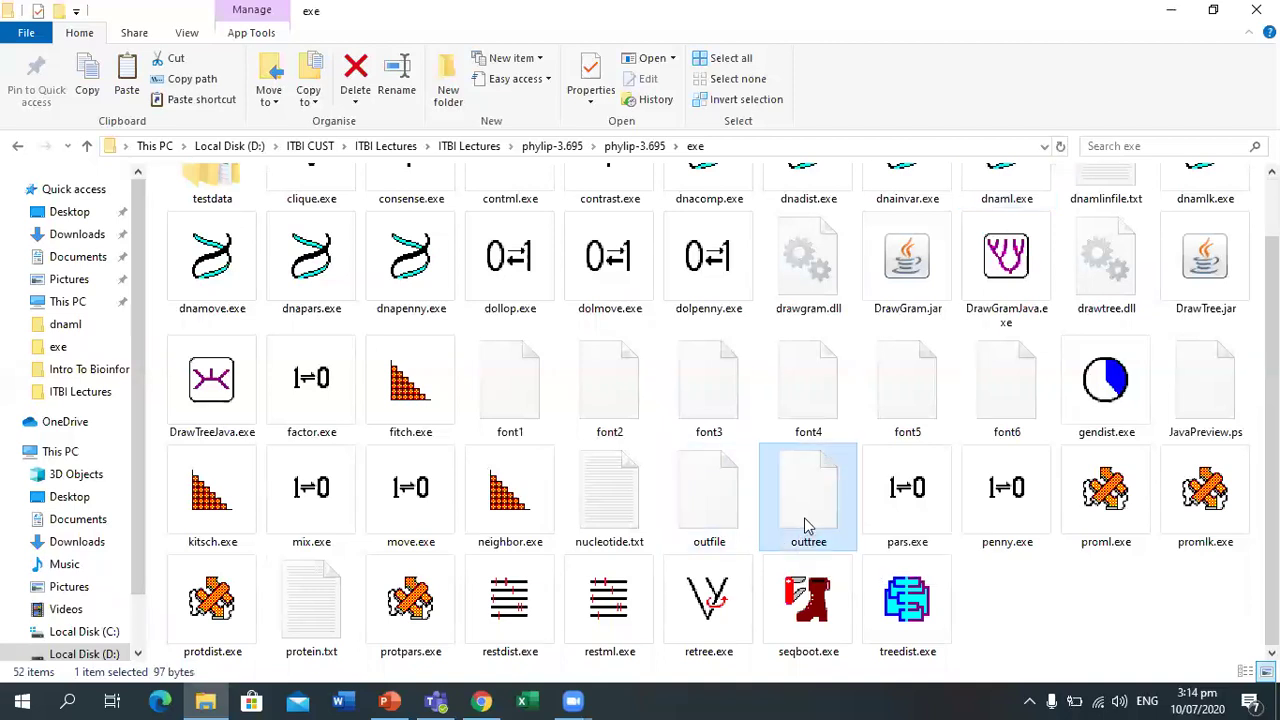
click(840, 474)
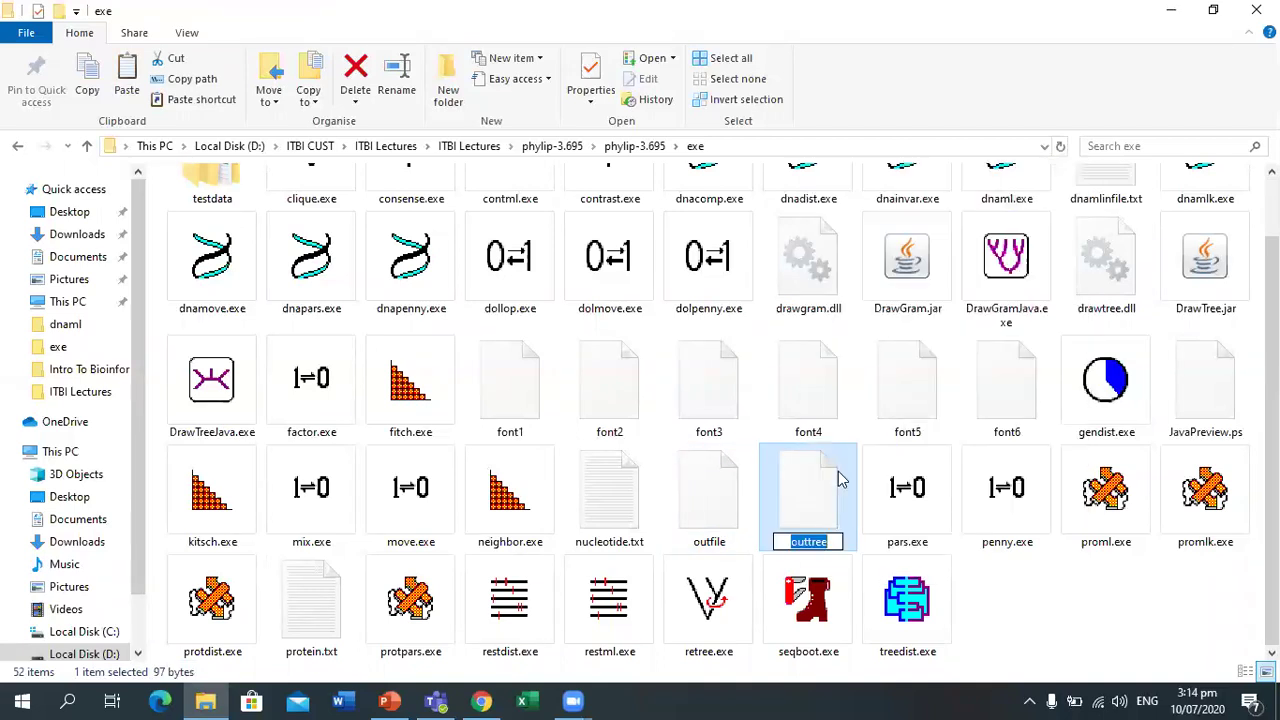
text(intree)
key(Return)
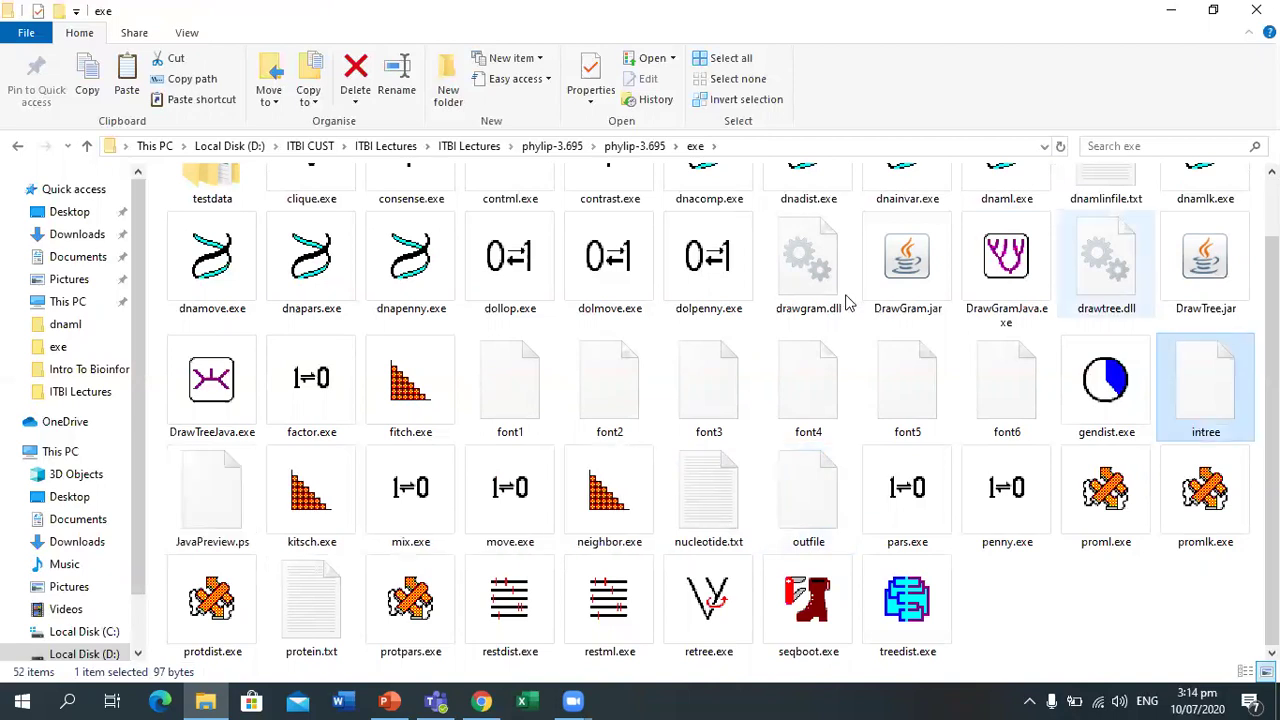
Open DrawGram.jar from the exe folder and preview the intree phenogram with the default settings in a maximized window.
double_click(907, 283)
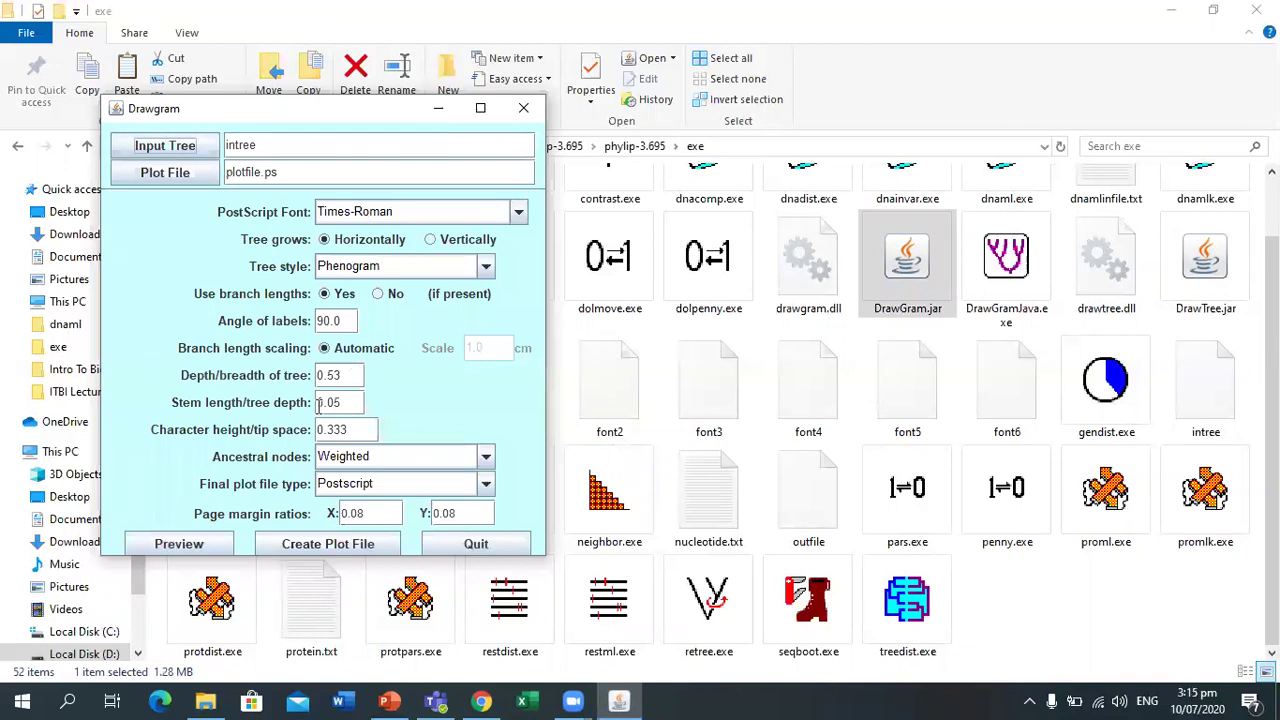
click(224, 547)
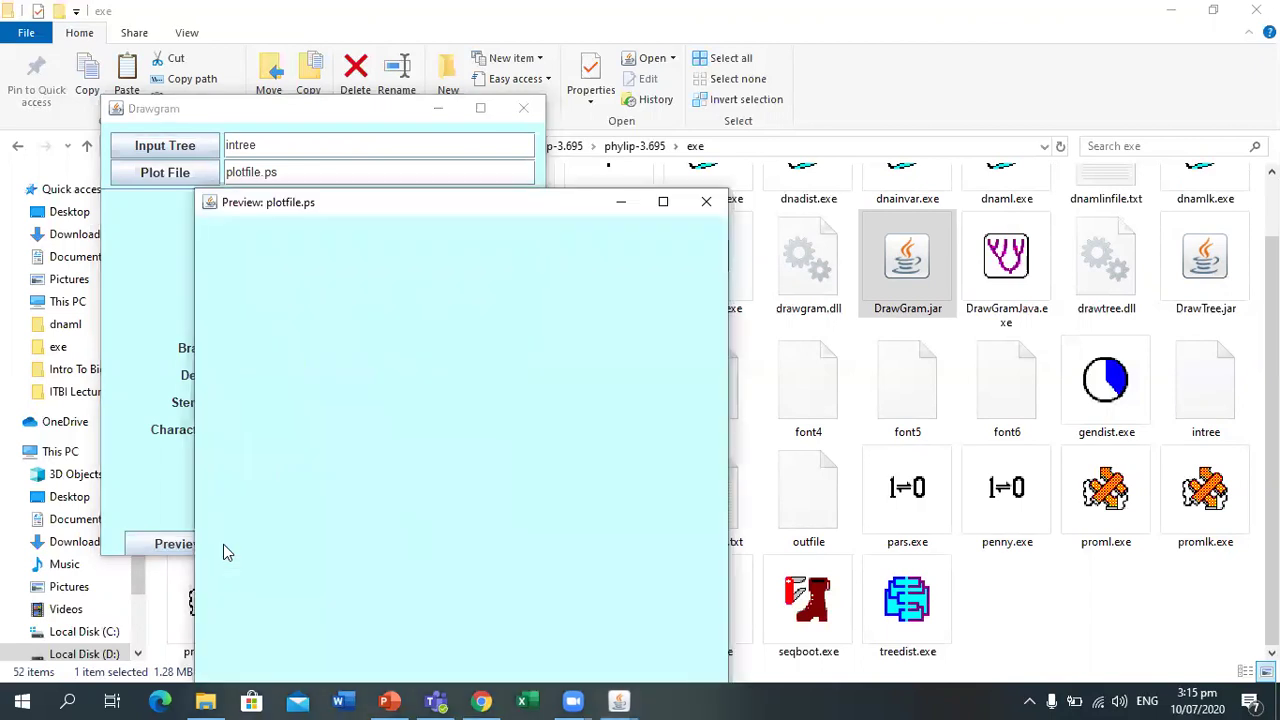
click(665, 204)
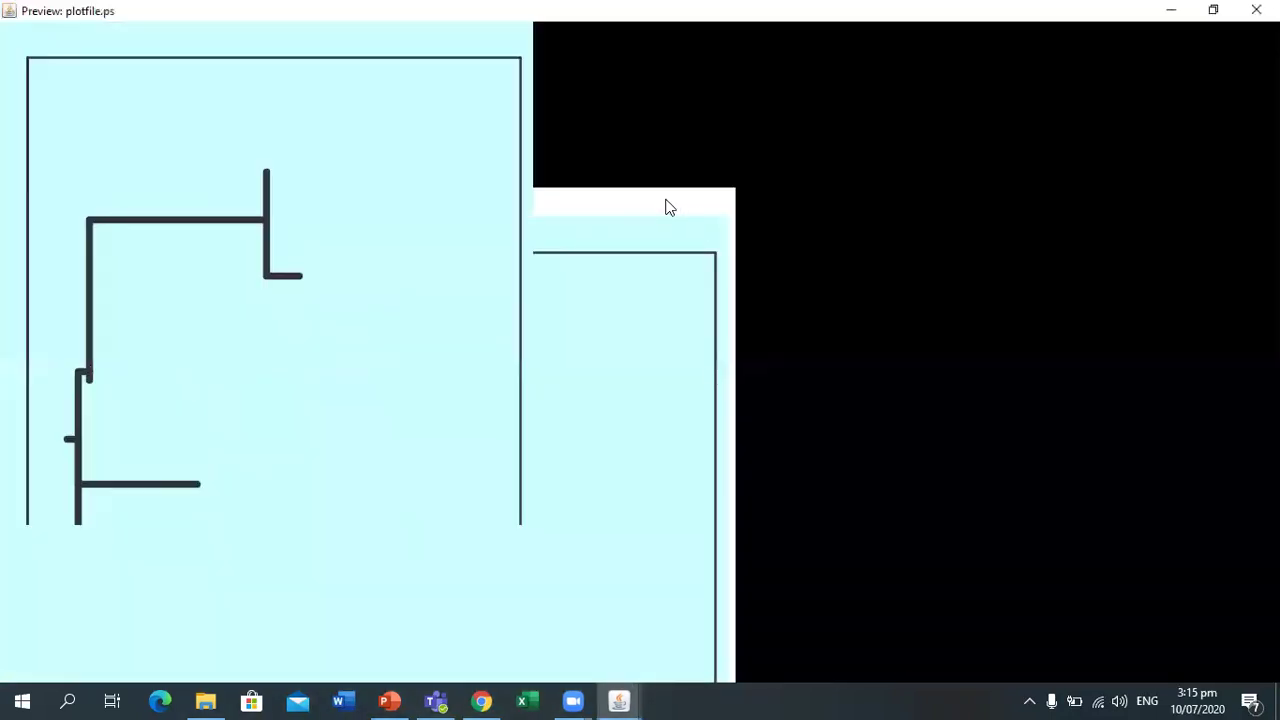
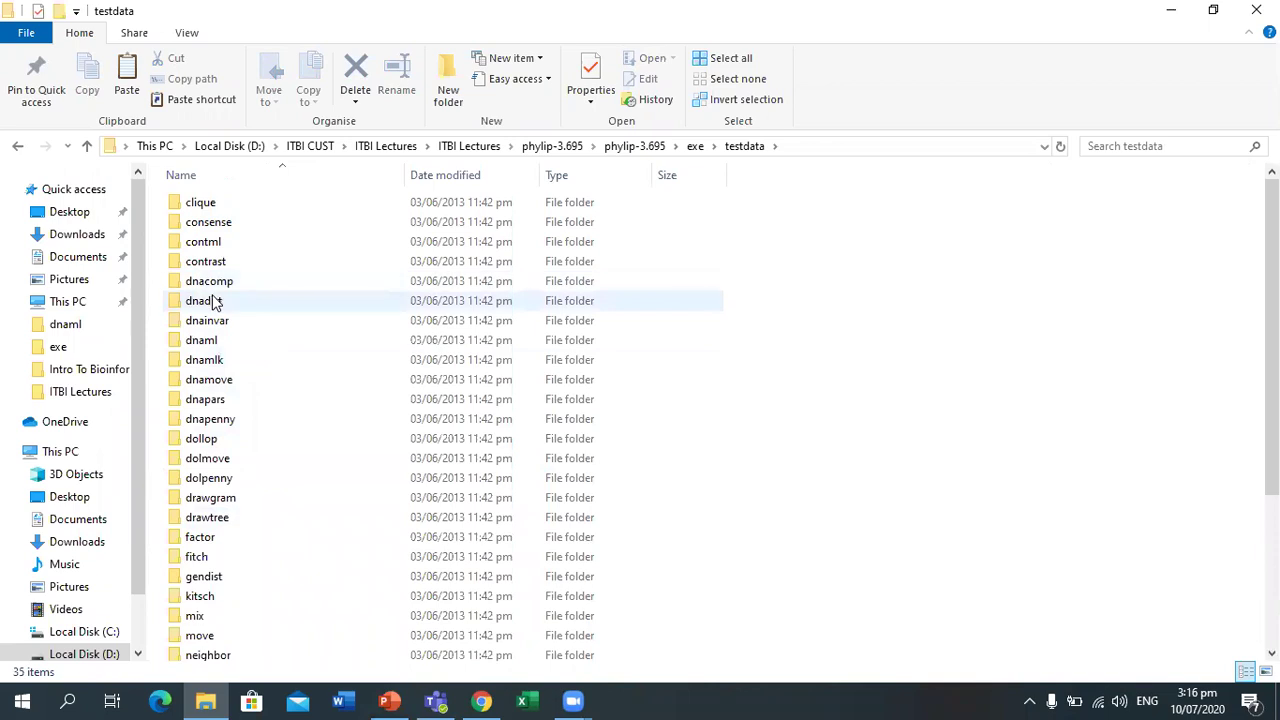
View the sample sequences in dnadistinfile.txt from the dnadist test data folder, and close the file.
double_click(213, 302)
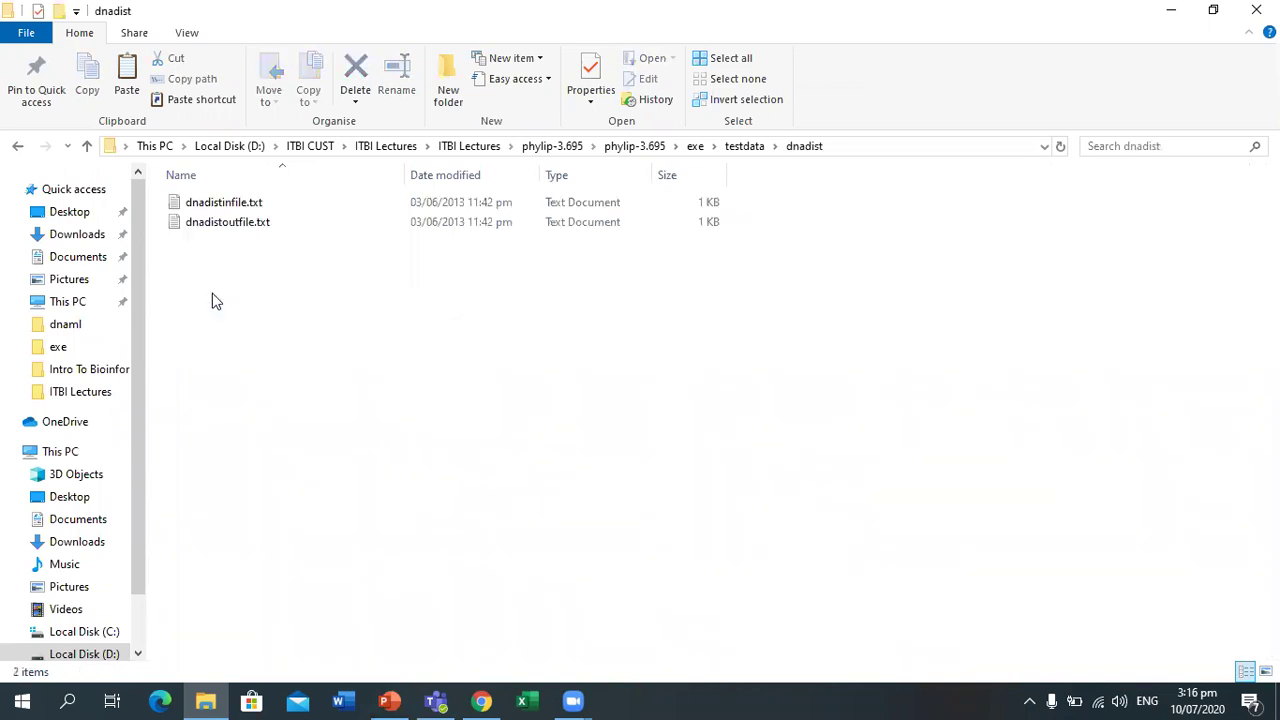
click(258, 206)
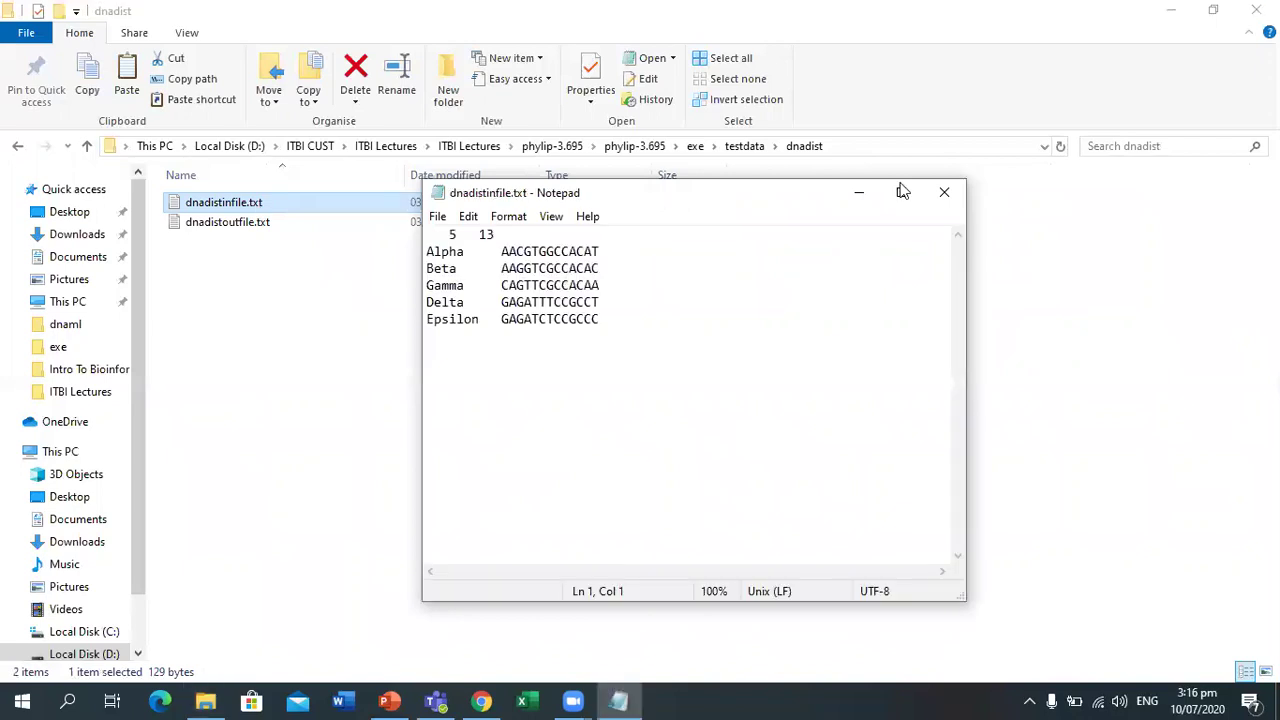
key(alt+F4)
Return to the exe folder and delete the old outfile and intree files.
click(696, 148)
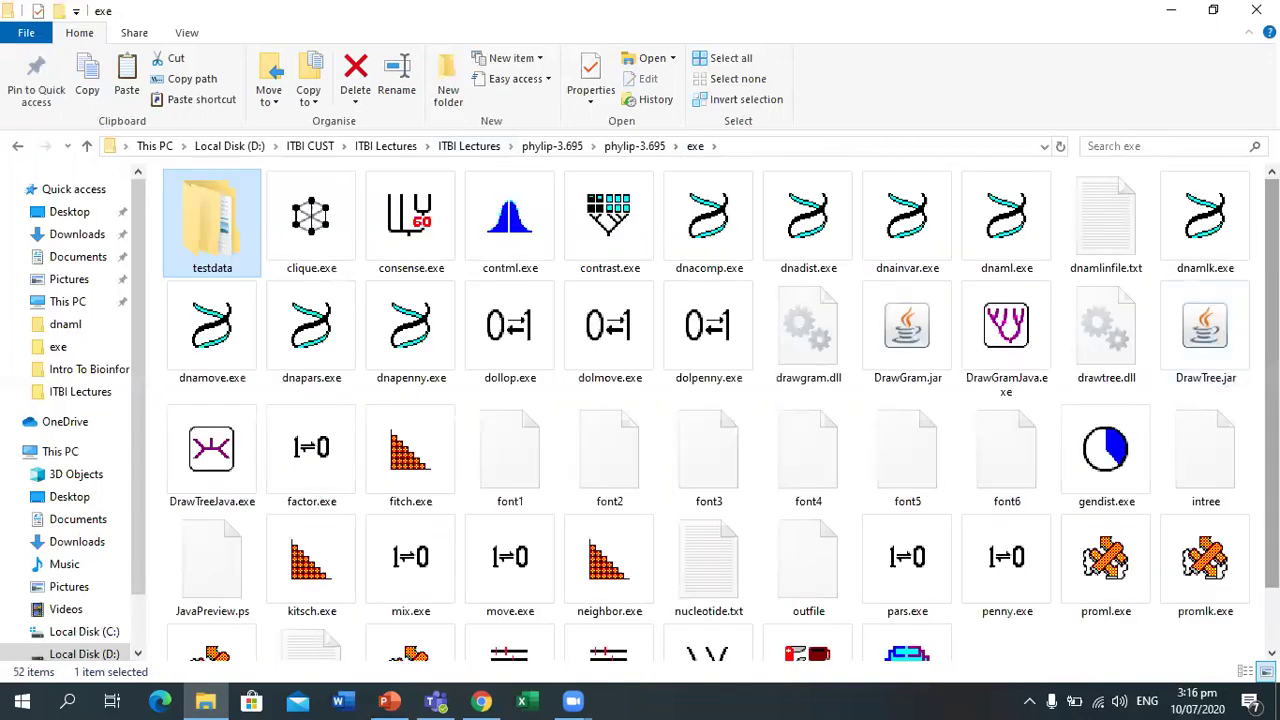
scroll(845, 505, down, 1)
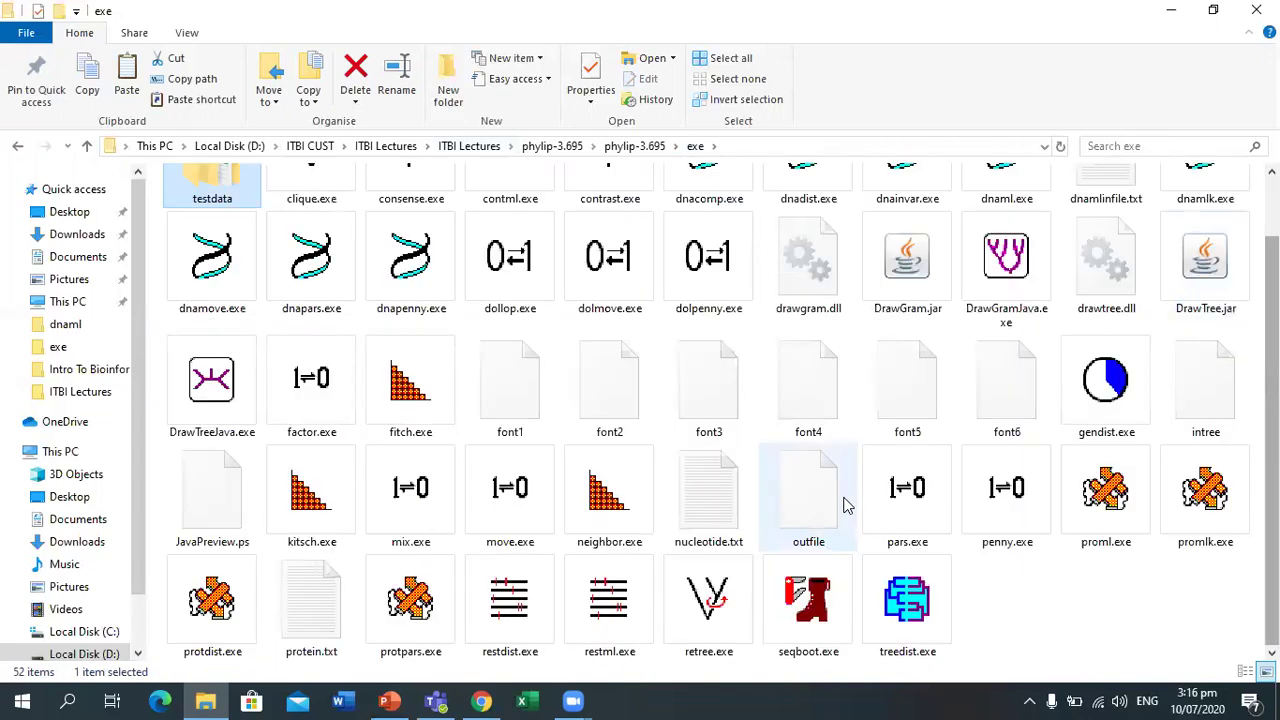
click(845, 505)
key(Delete)
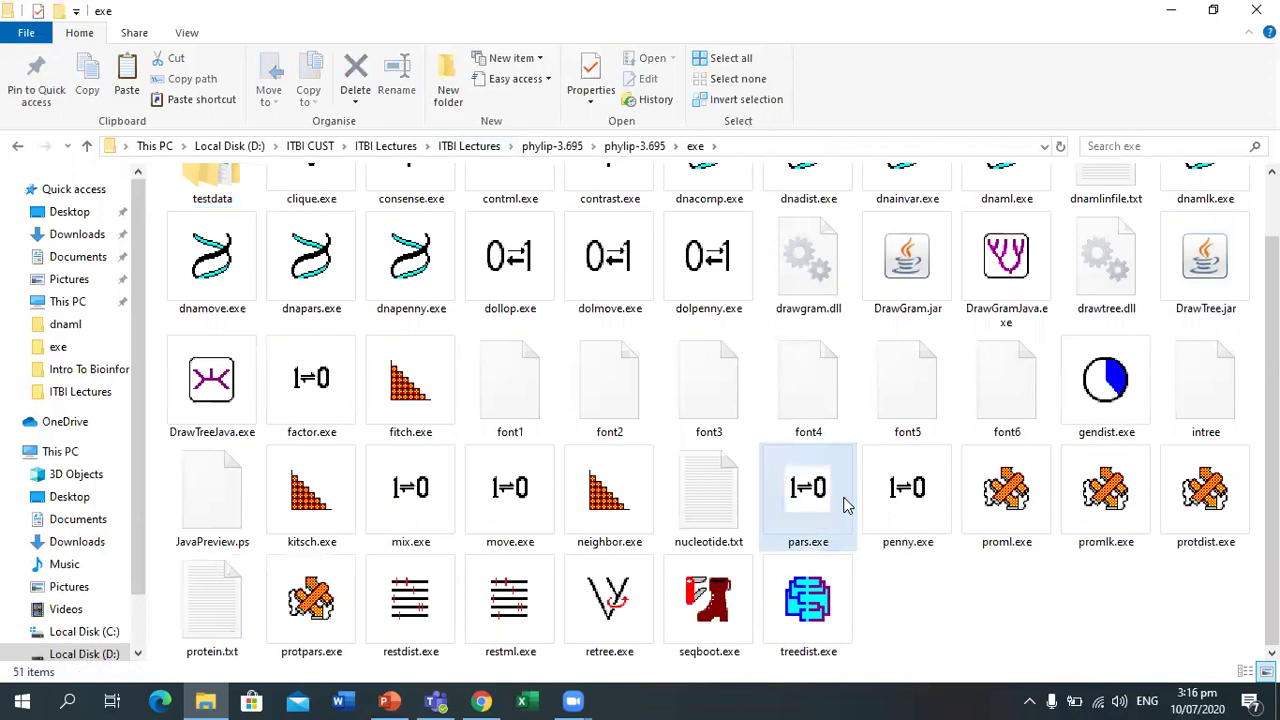
click(1219, 402)
key(Delete)
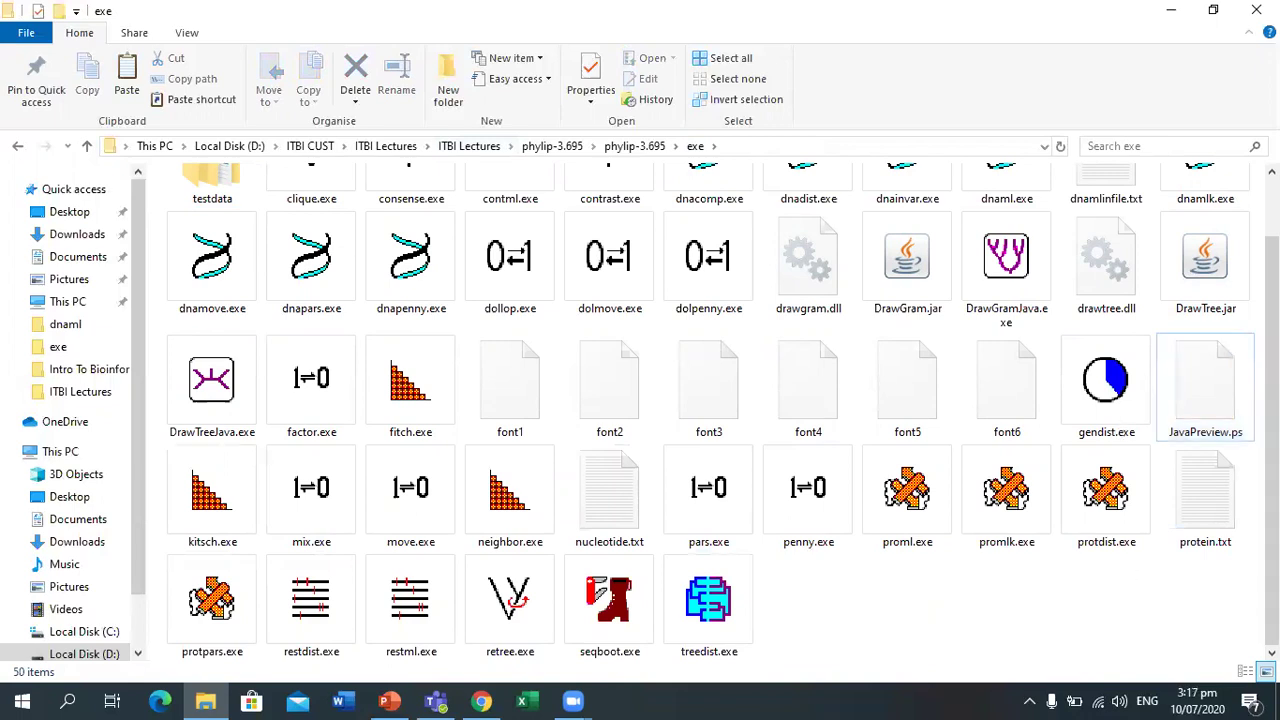
Check the distance based method on the PowerPoint slide, and run dnadist.exe from File Explorer with dnamlinfile.txt as its input file.
click(389, 700)
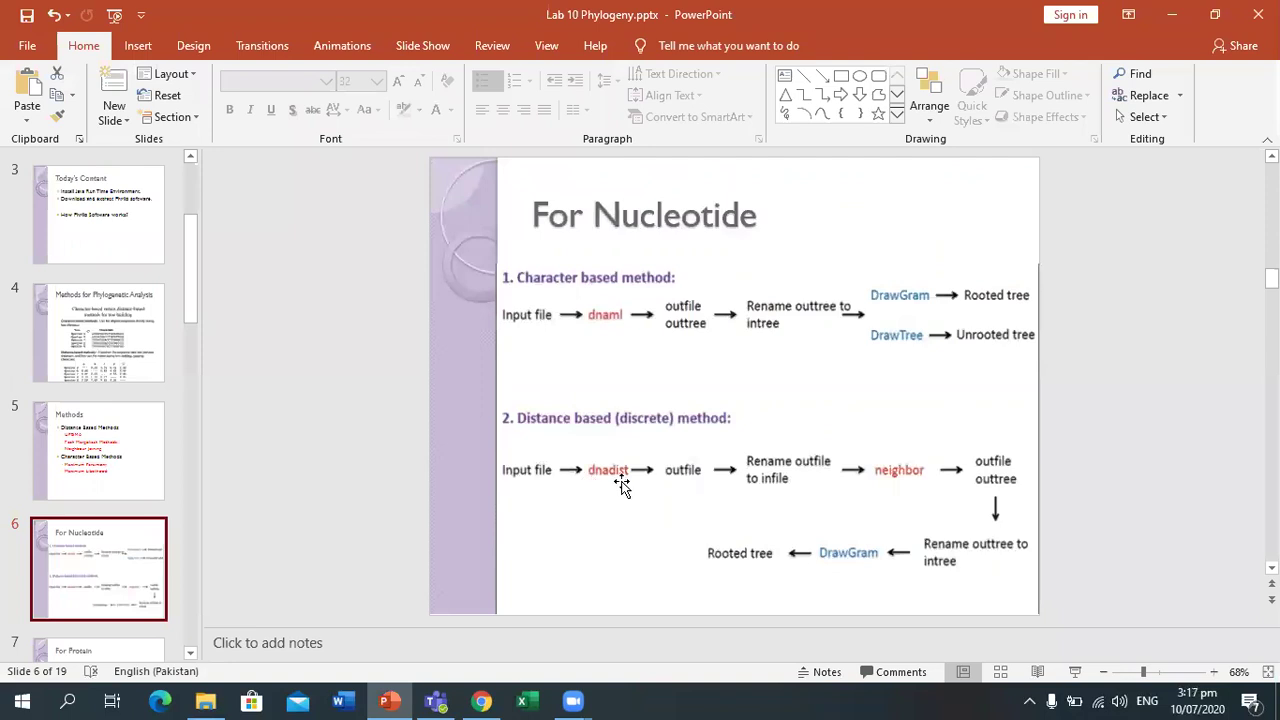
click(205, 700)
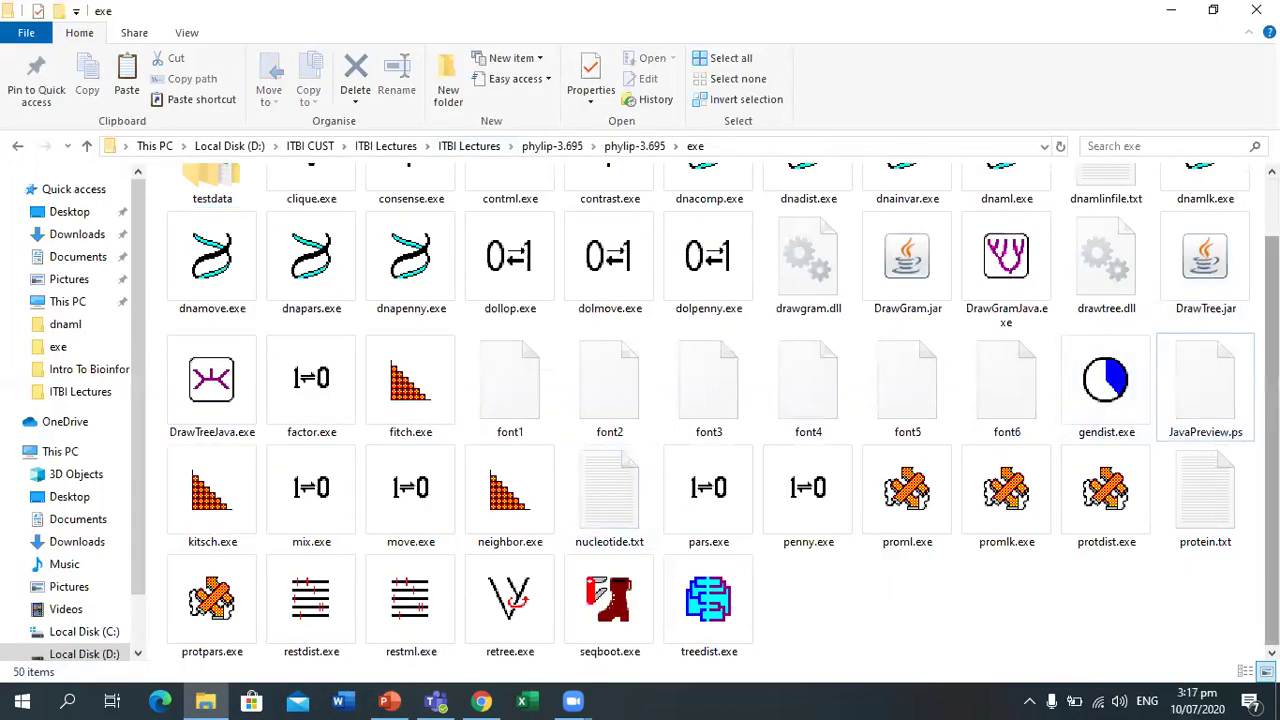
scroll(1205, 390, up, 1)
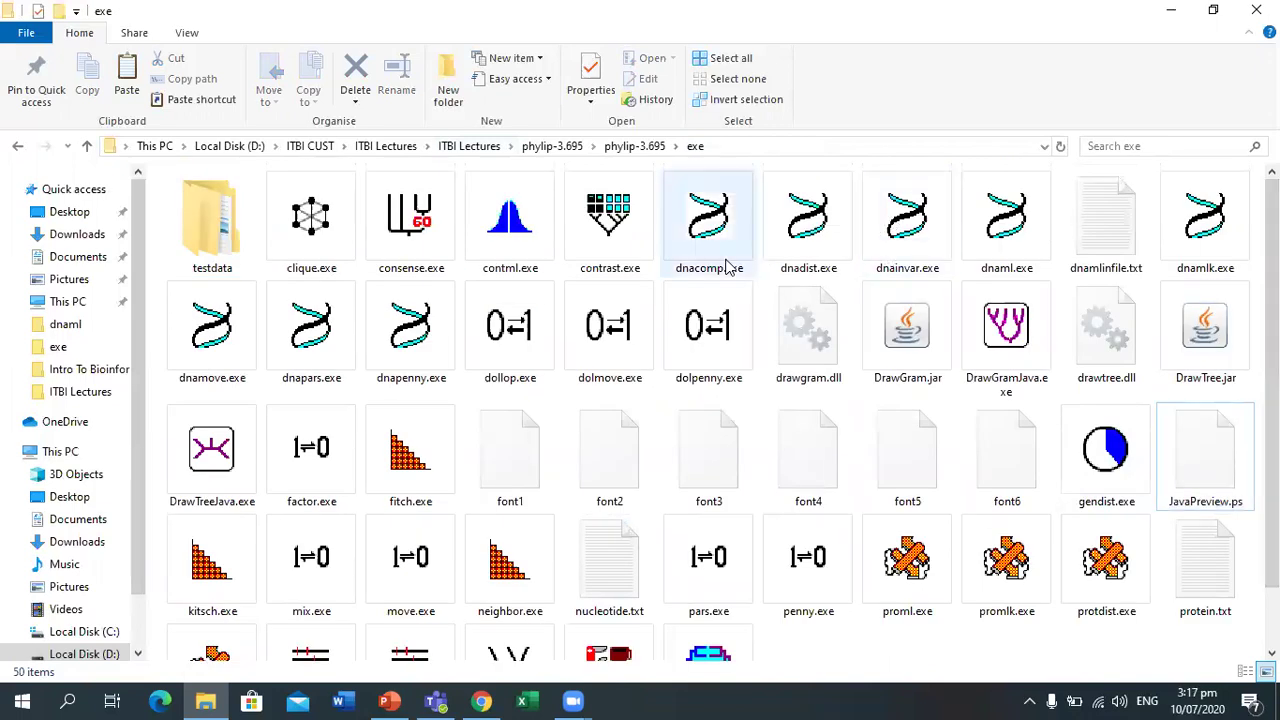
click(818, 252)
double_click(818, 252)
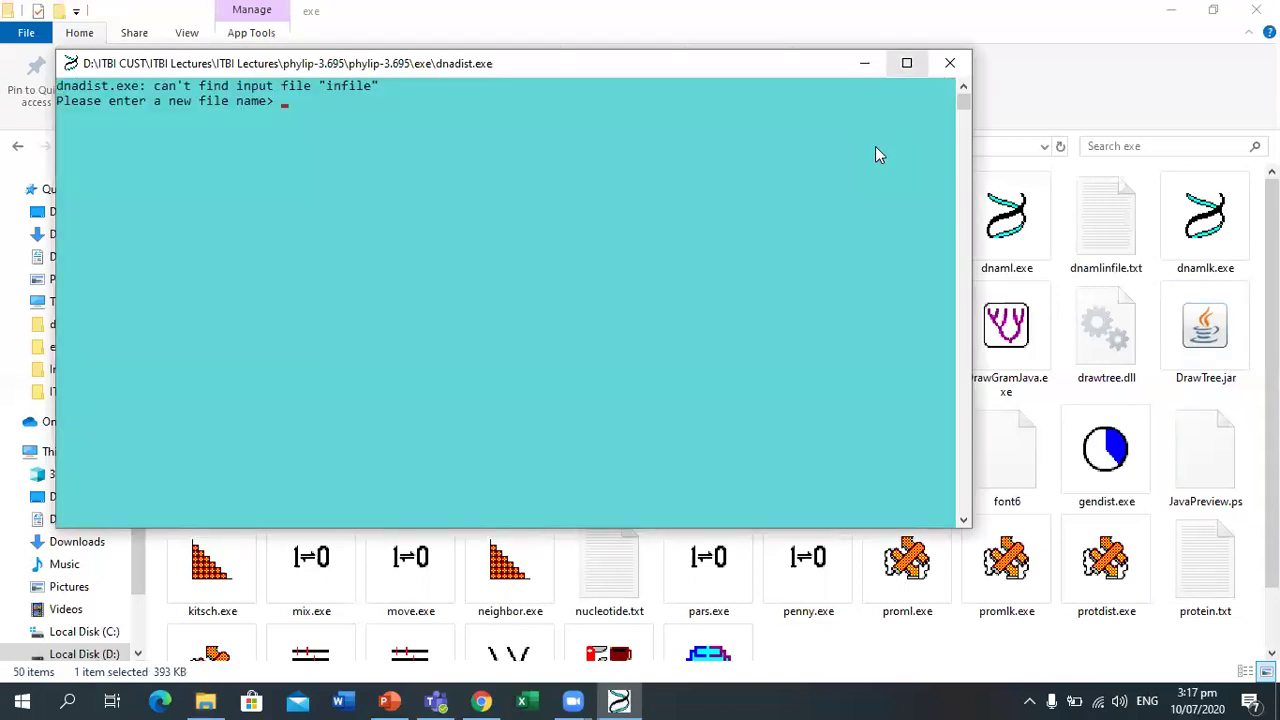
key(super+Up)
text(dnaml)
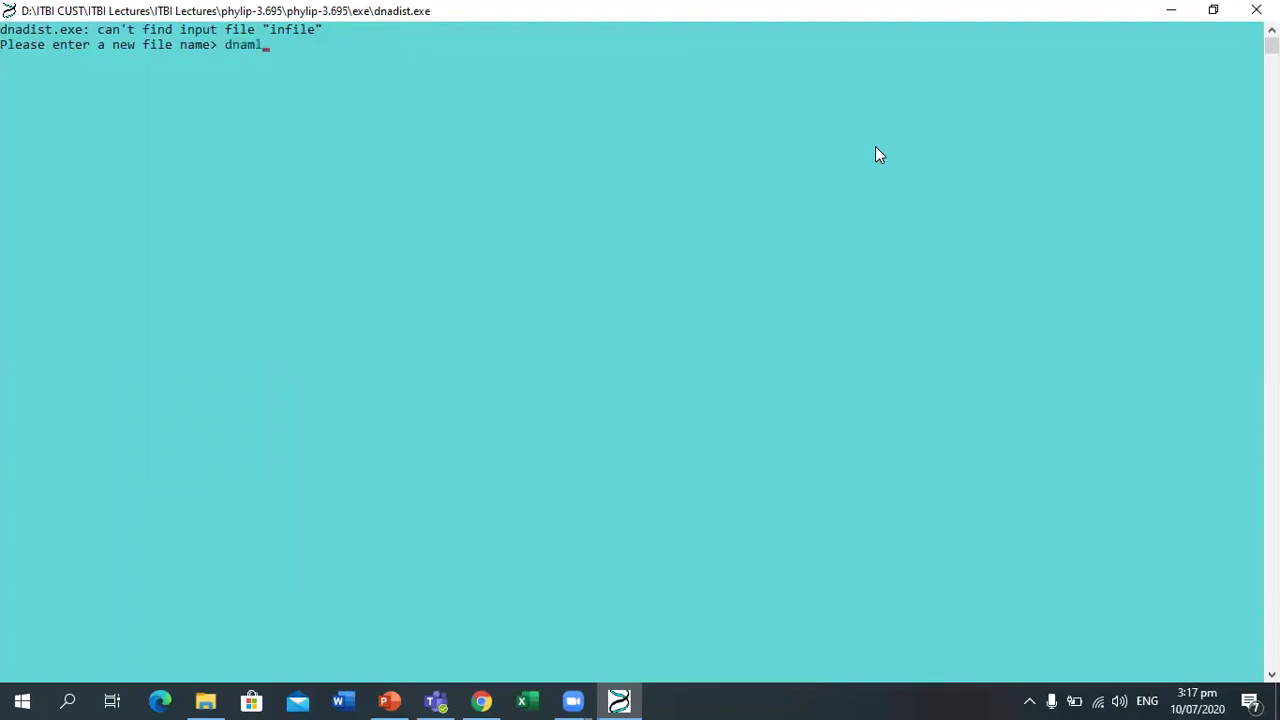
text(infile.txt)
key(Return)
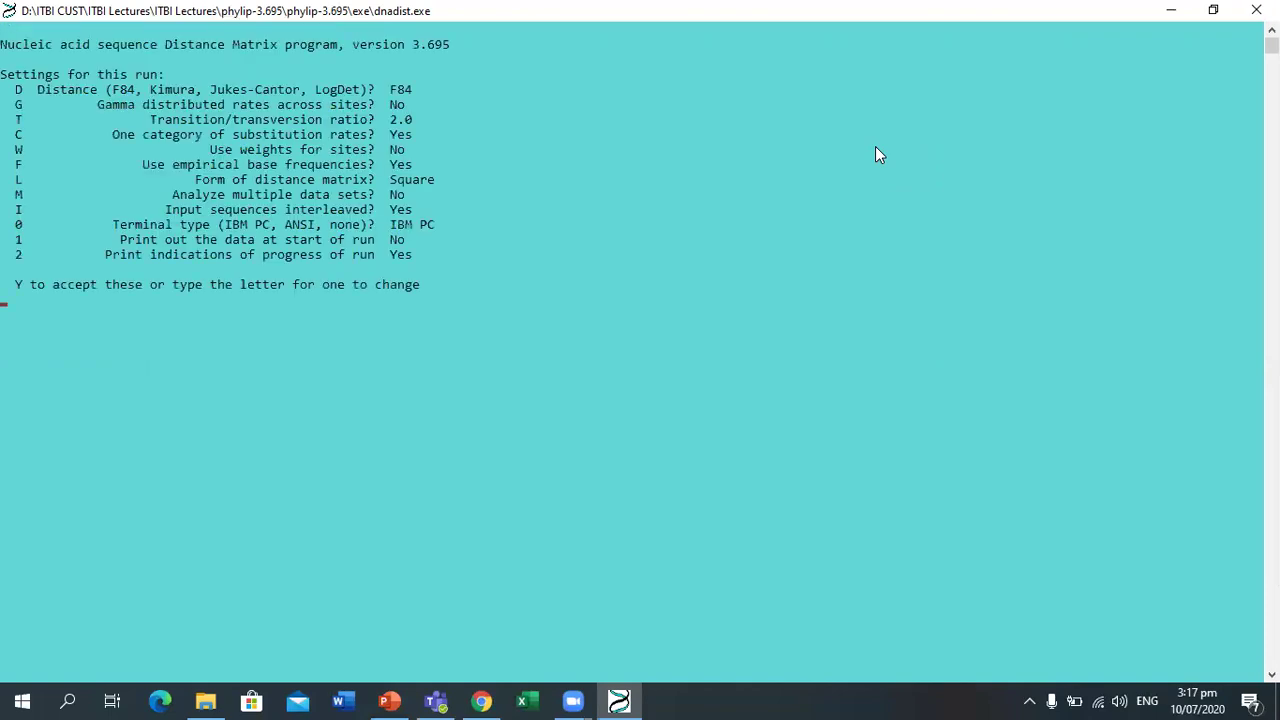
Accept the default dnadist settings to calculate the distance matrix, and quit the program once the run is done.
text(y)
key(Return)
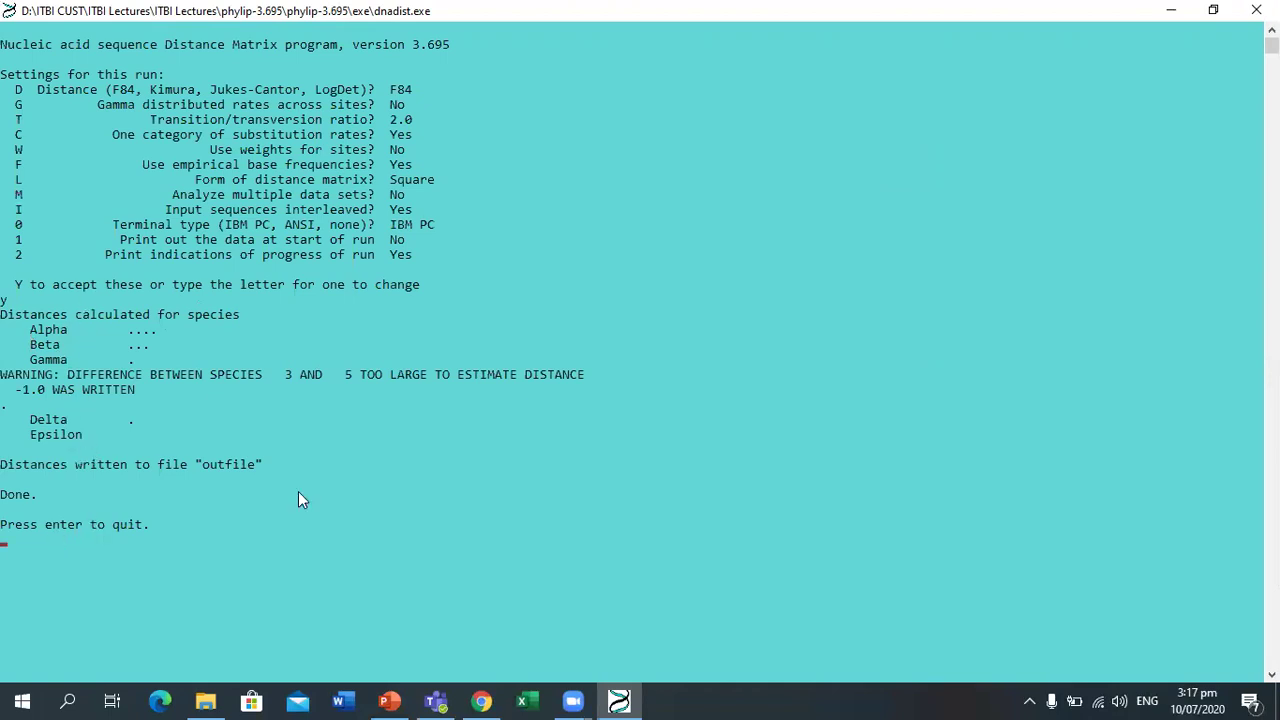
key(Return)
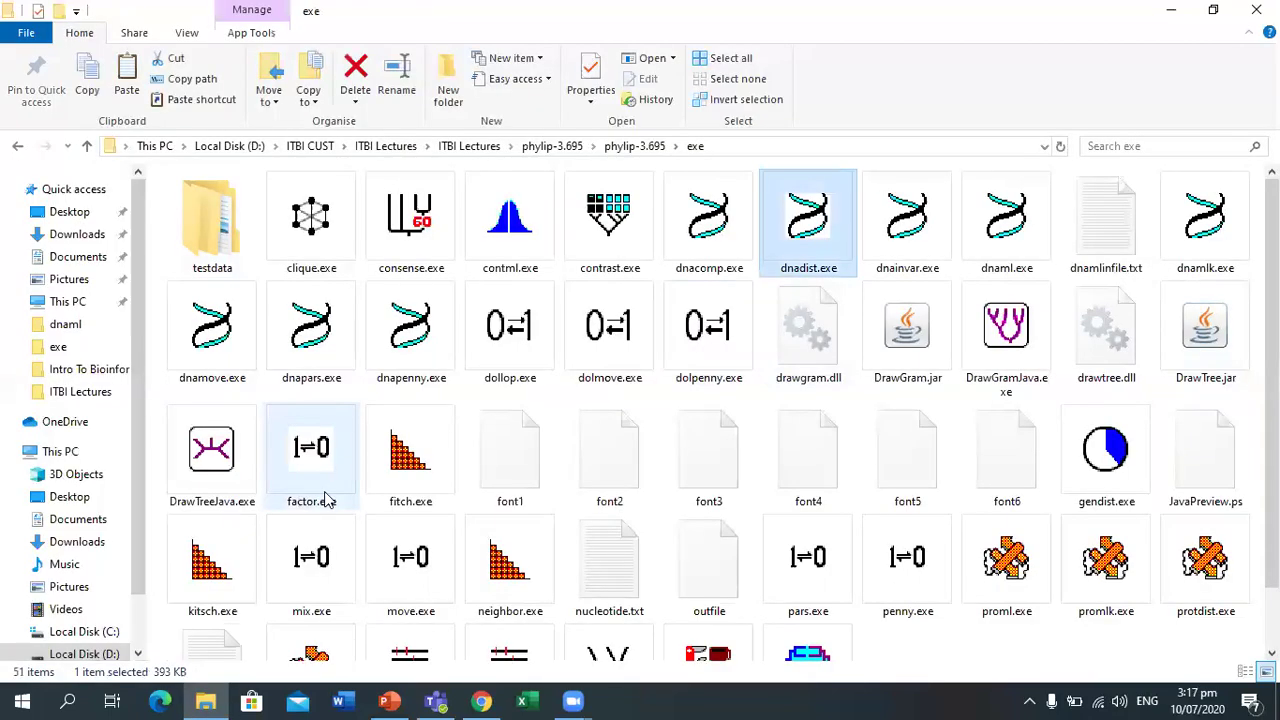
Check the distance based workflow on the PowerPoint slide, and rename outfile to infile in the exe folder in File Explorer.
click(389, 701)
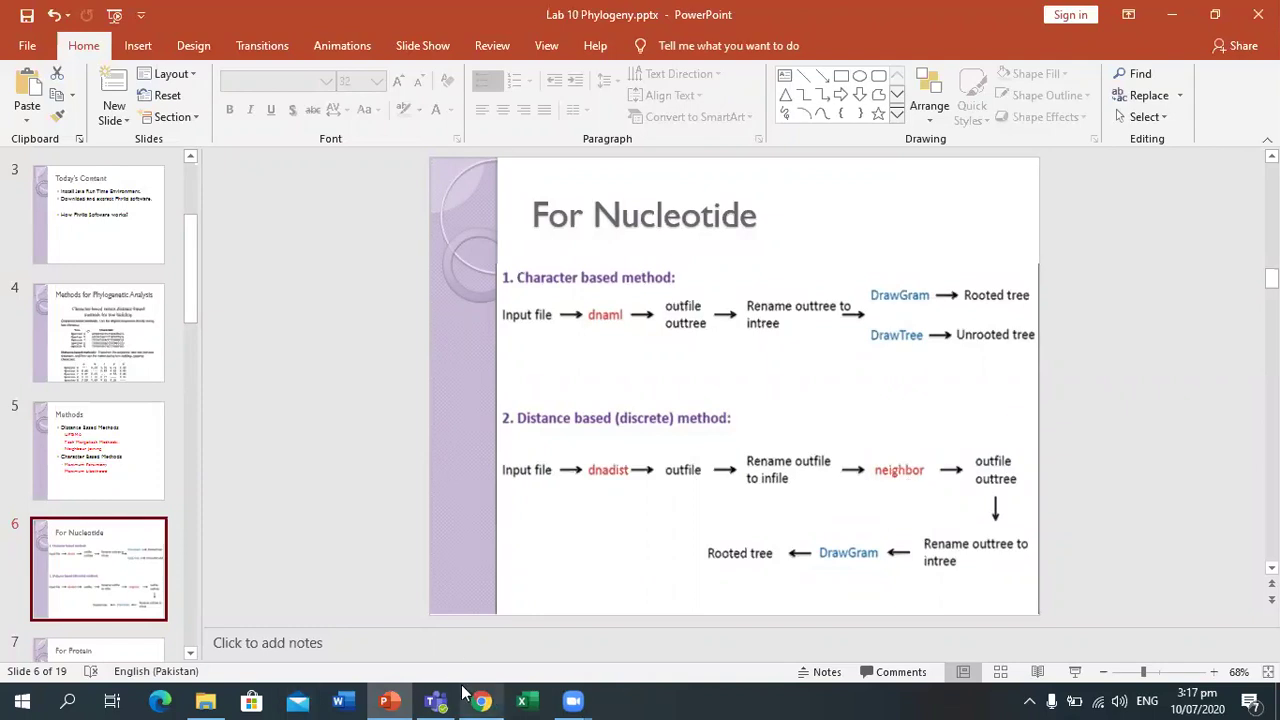
click(205, 701)
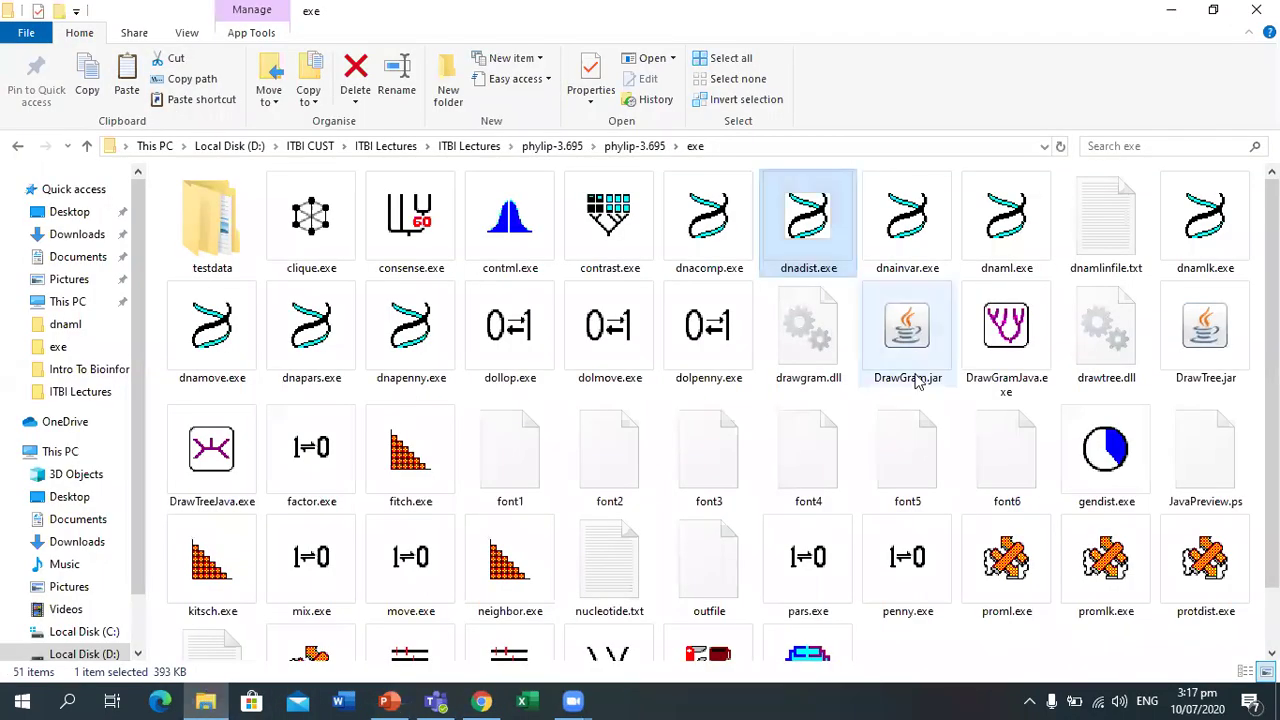
scroll(918, 382, down, 1)
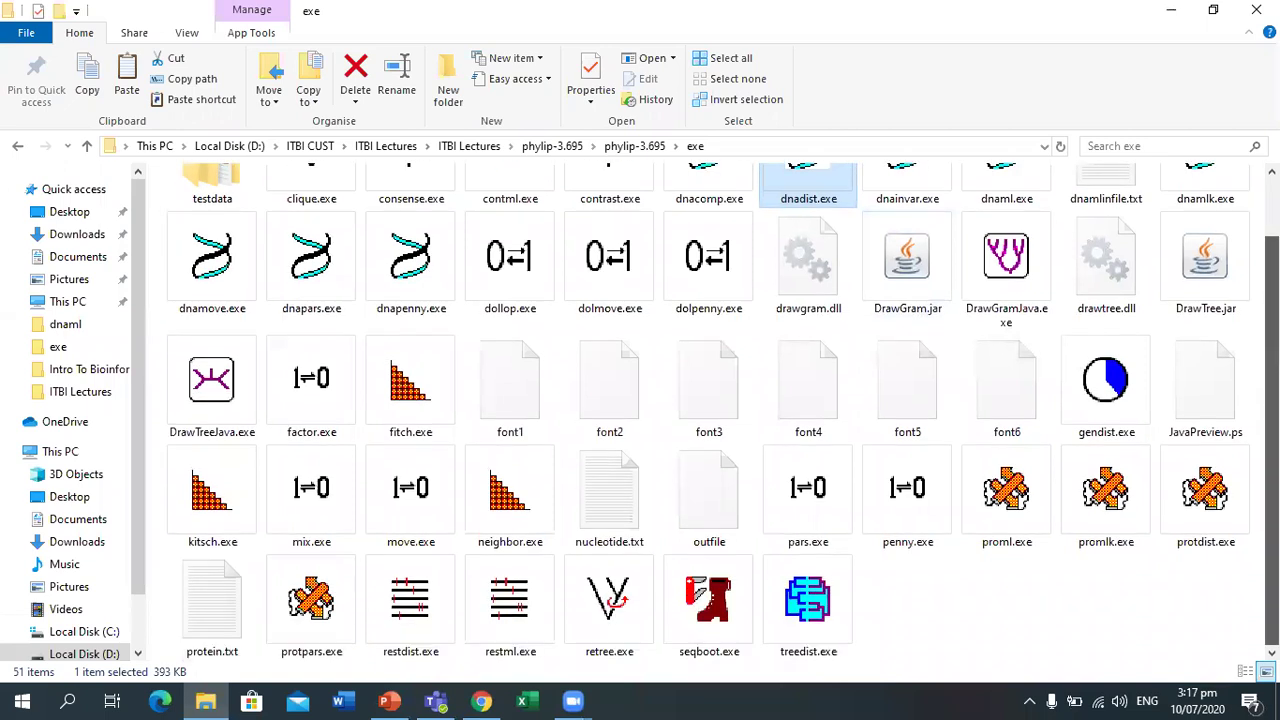
right_click(686, 511)
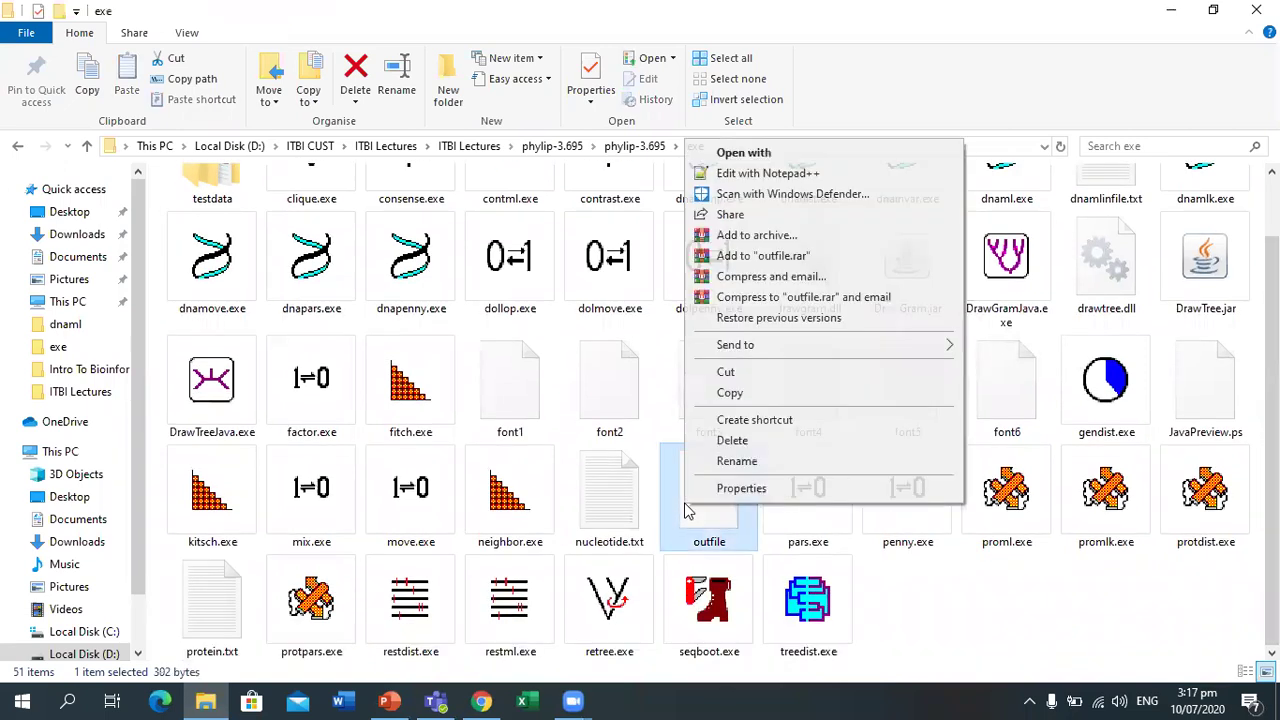
click(726, 464)
text(infile)
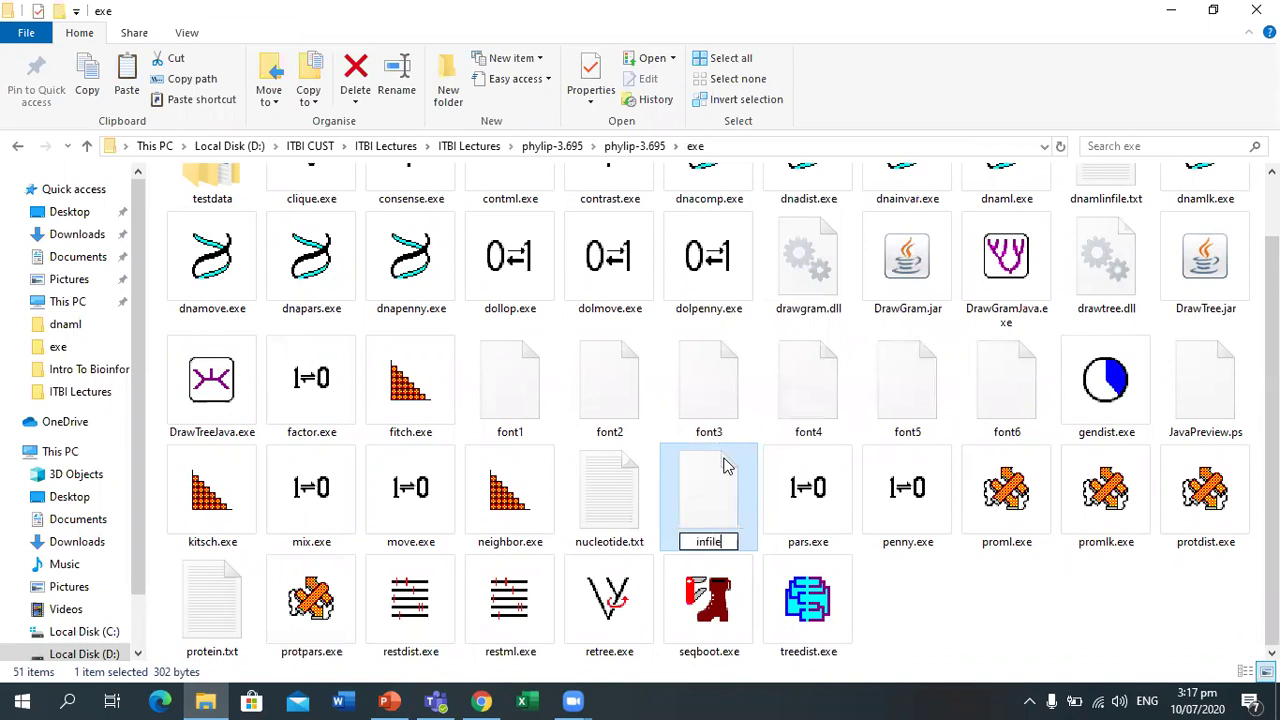
key(Return)
Run neighbor.exe from the exe folder with the default Neighbor-joining settings, and quit it once the tree is written.
click(636, 510)
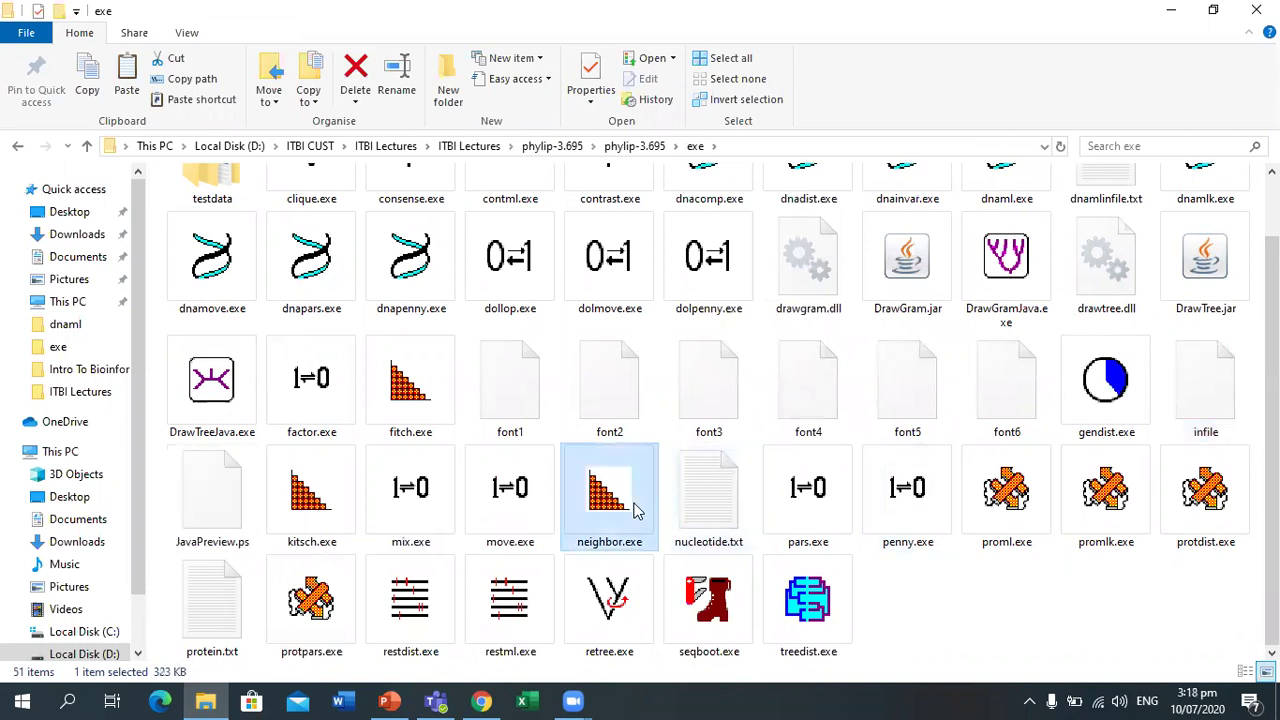
double_click(633, 505)
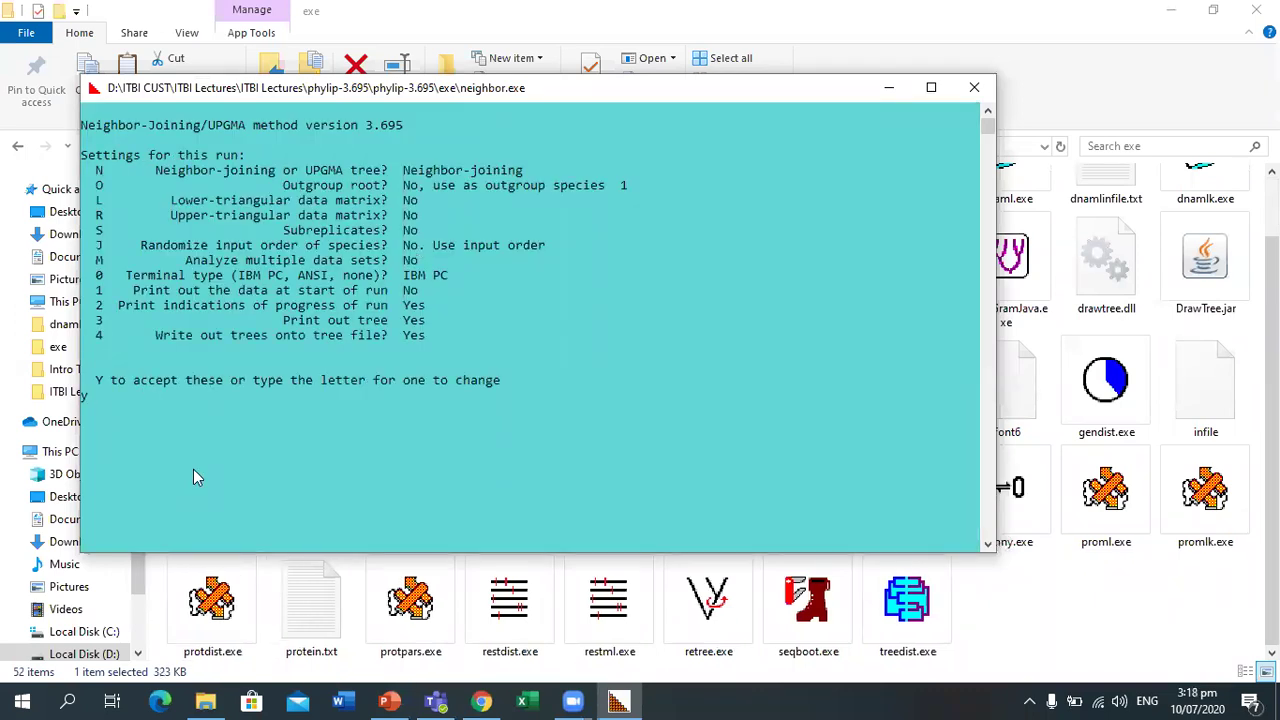
text(y)
key(Return)
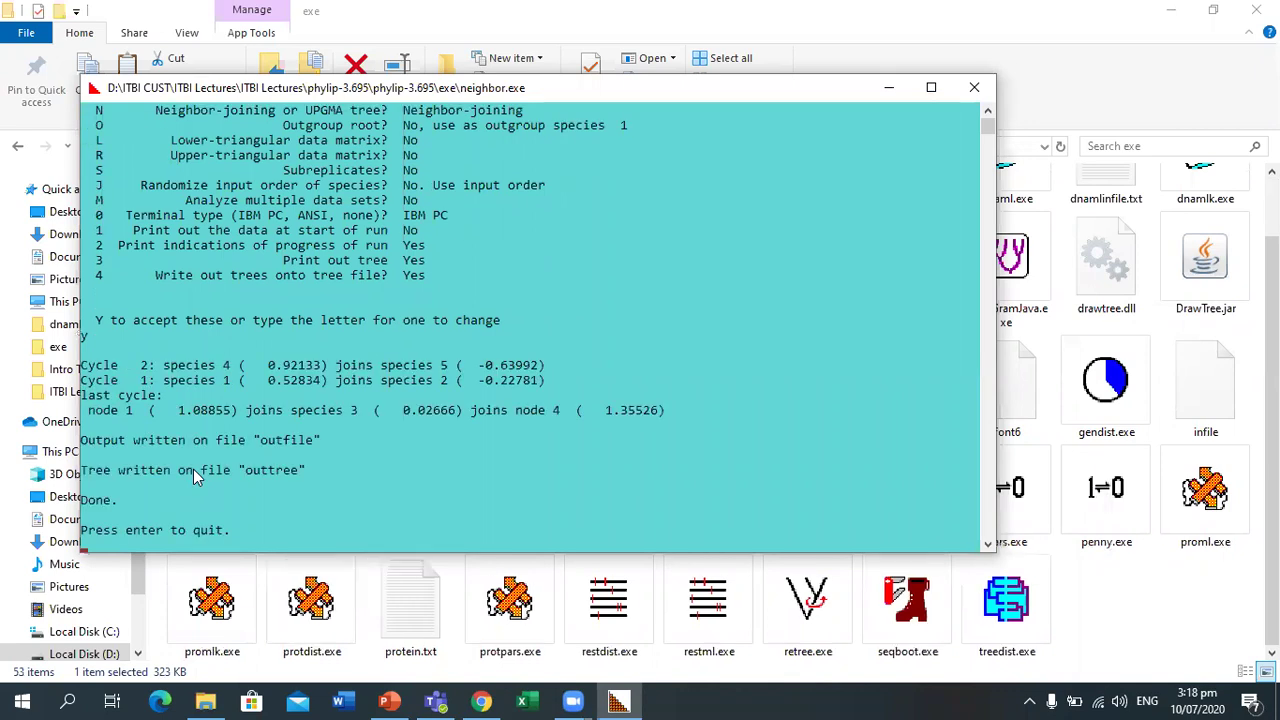
key(Return)
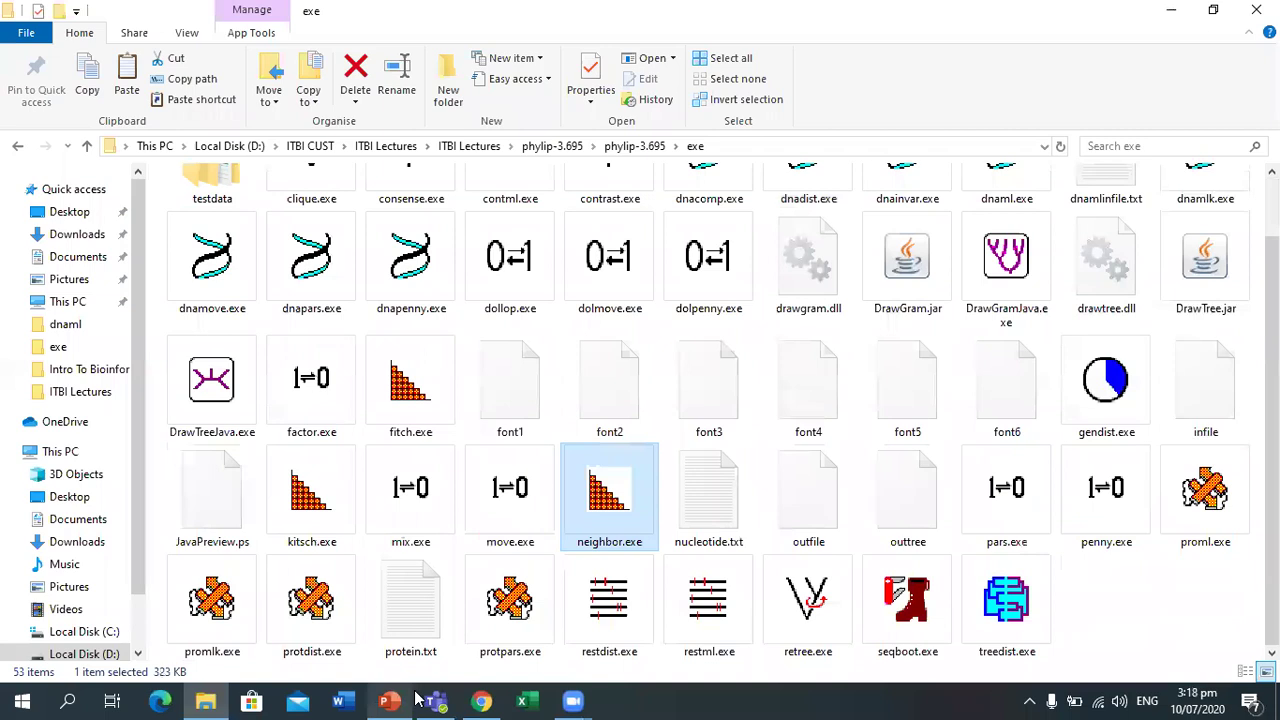
Check the distance based workflow on the PowerPoint slide, and rename outtree to intree in the exe folder in File Explorer.
click(389, 700)
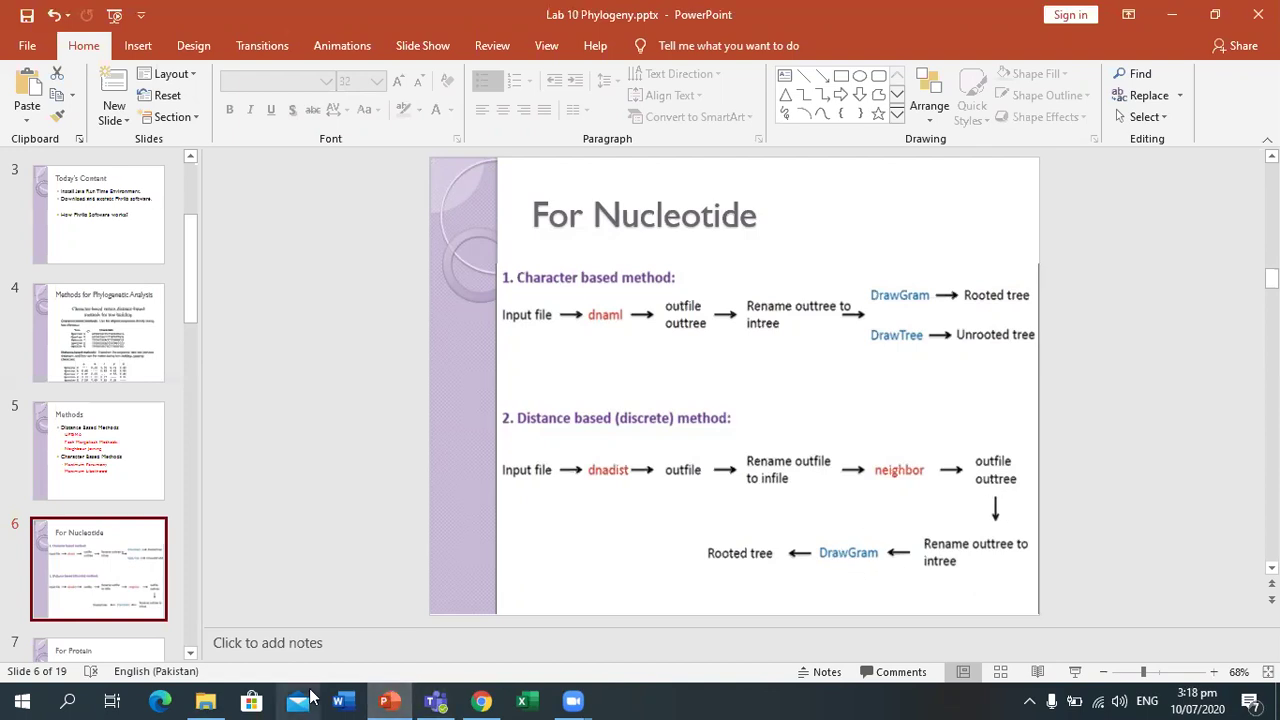
click(205, 700)
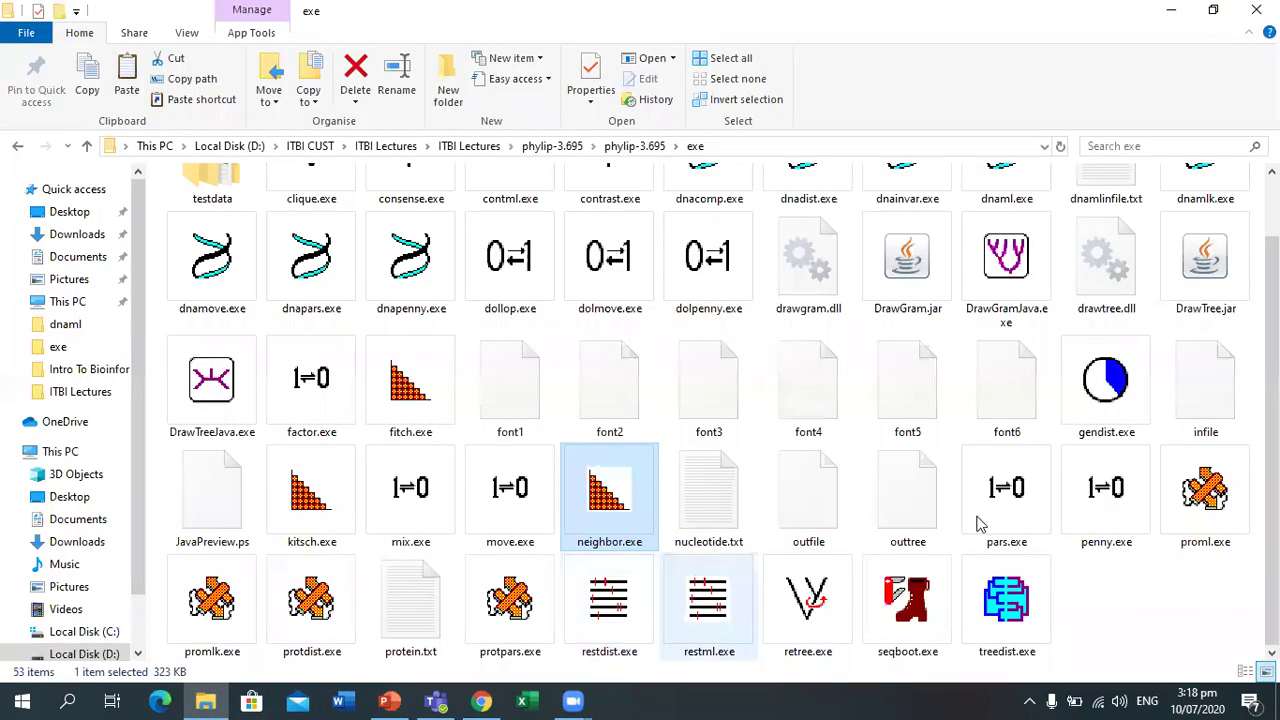
click(921, 522)
right_click(921, 522)
click(943, 480)
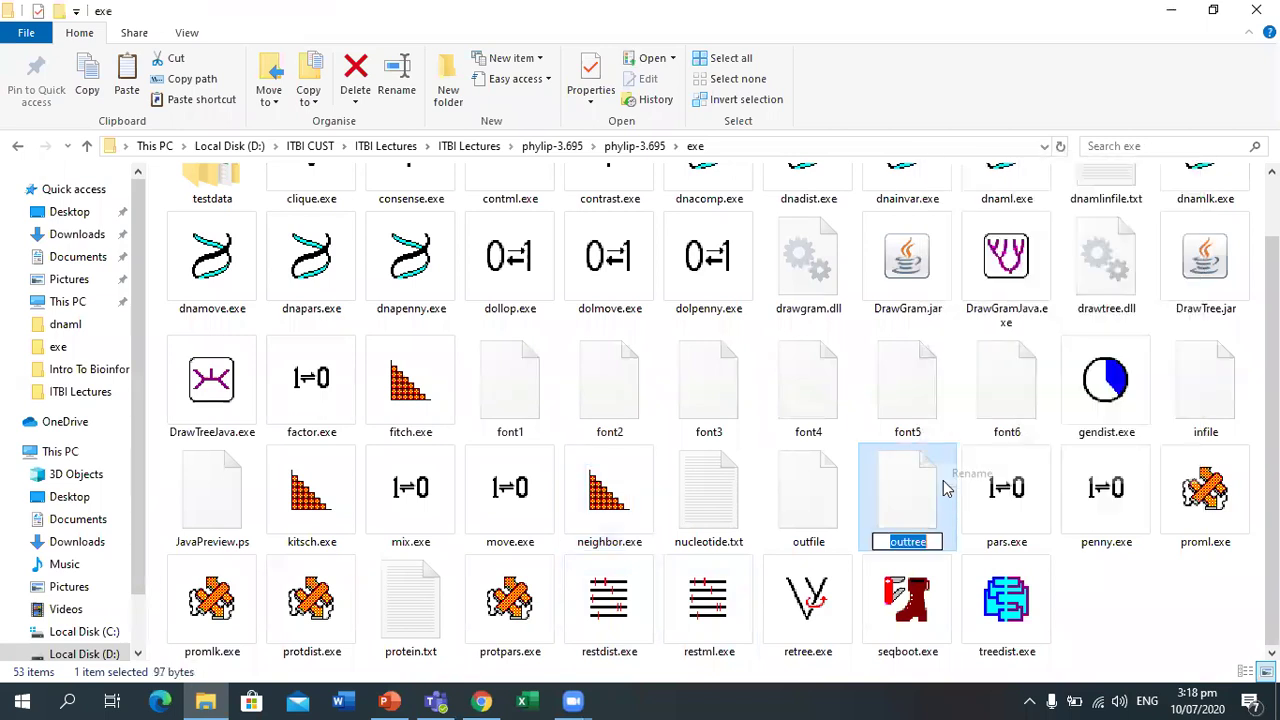
text(intree)
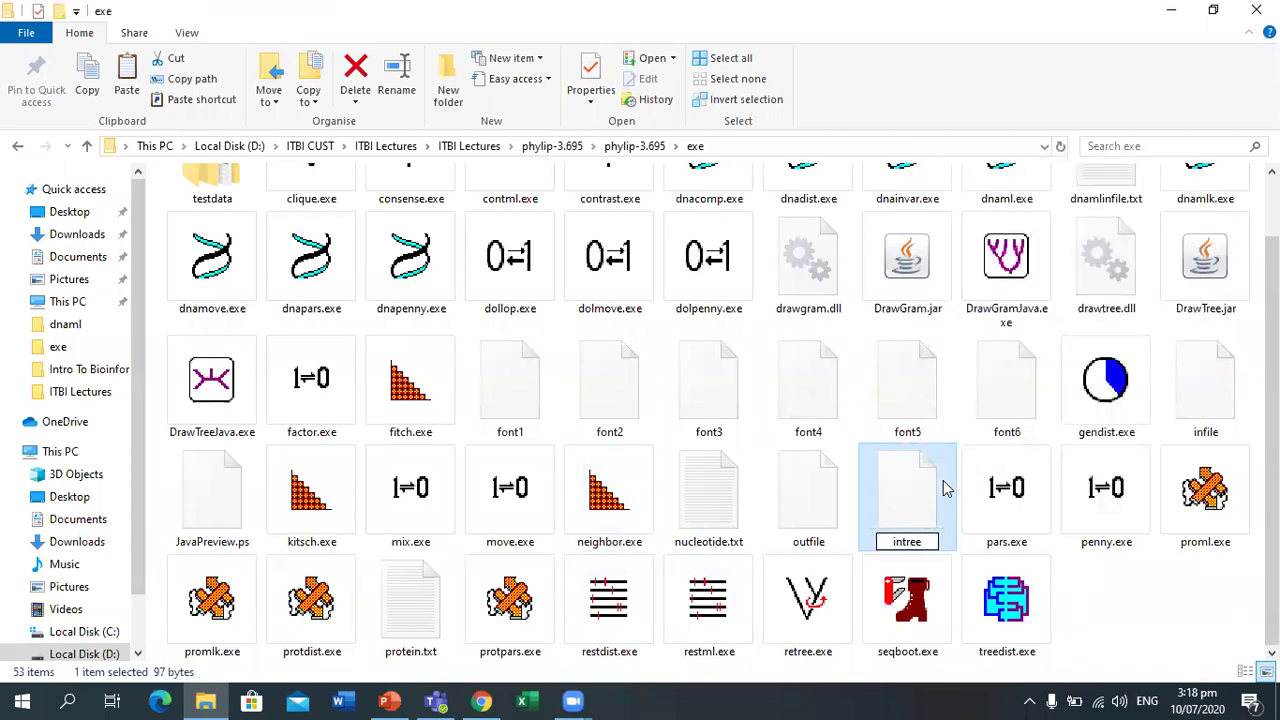
key(Return)
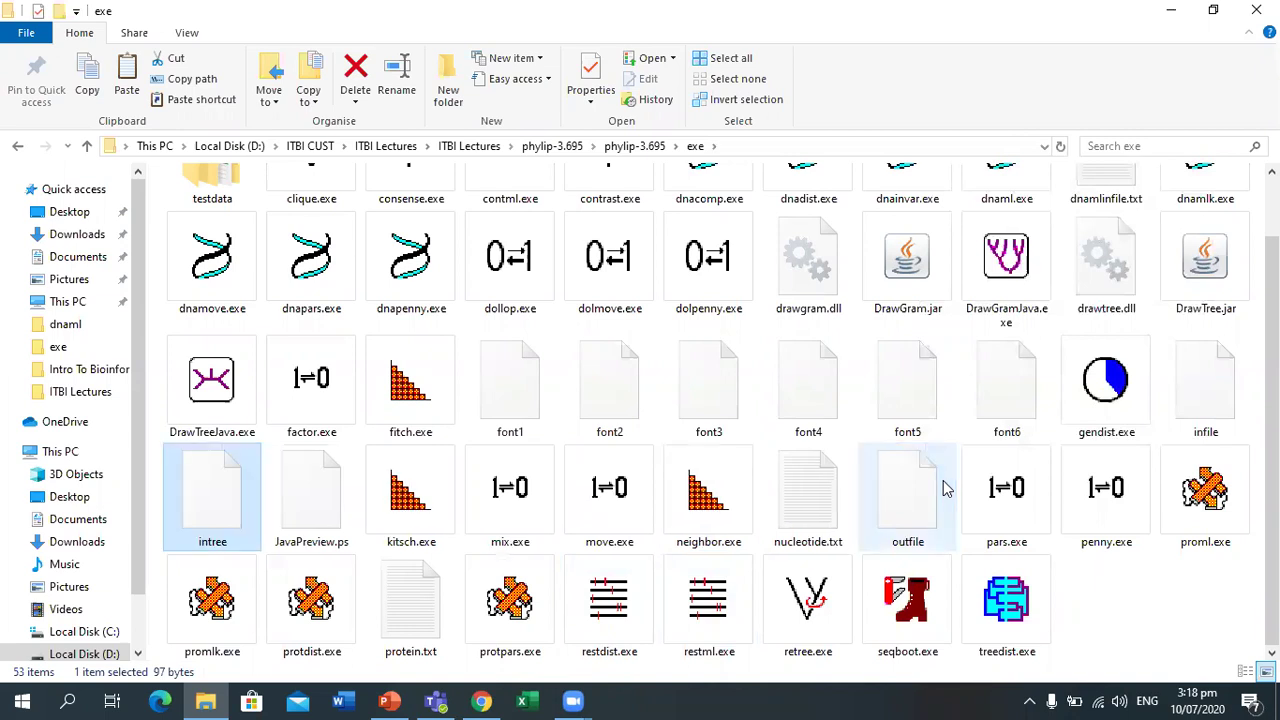
Preview the rooted tree from intree in DrawGram.jar with the default settings, view it maximized, and close DrawGram.
double_click(912, 278)
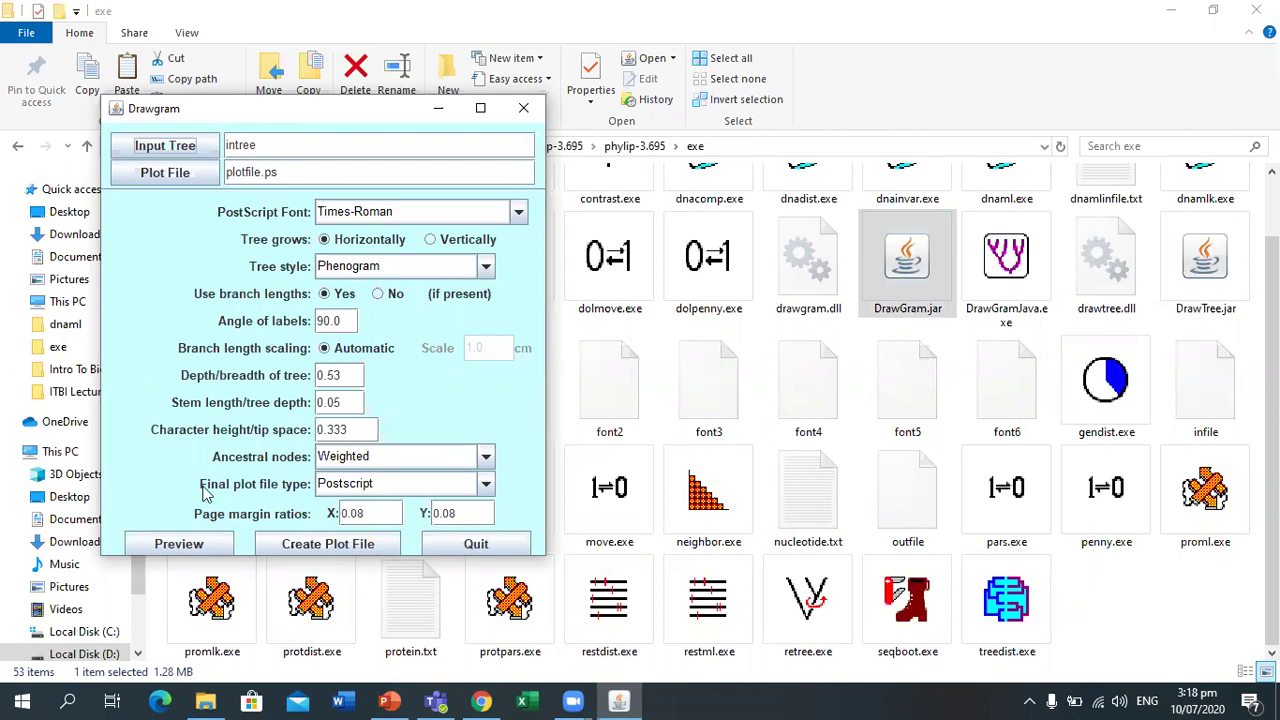
click(207, 544)
click(207, 544)
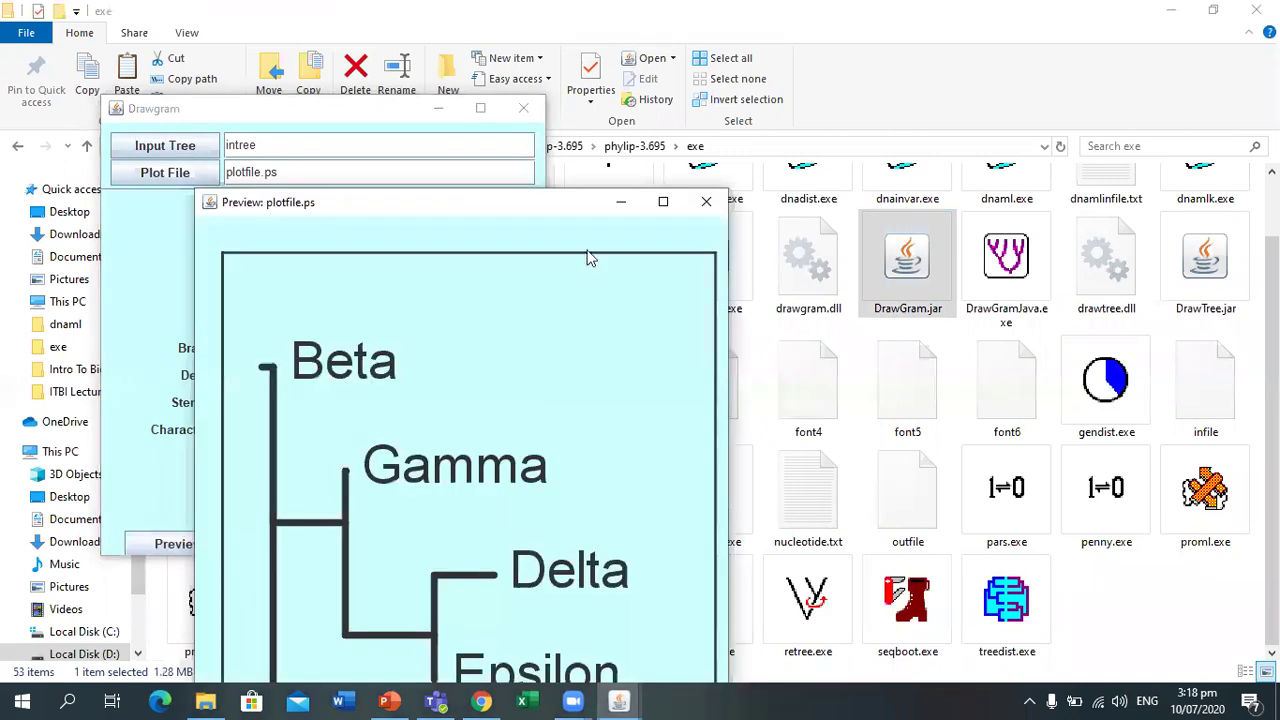
click(662, 203)
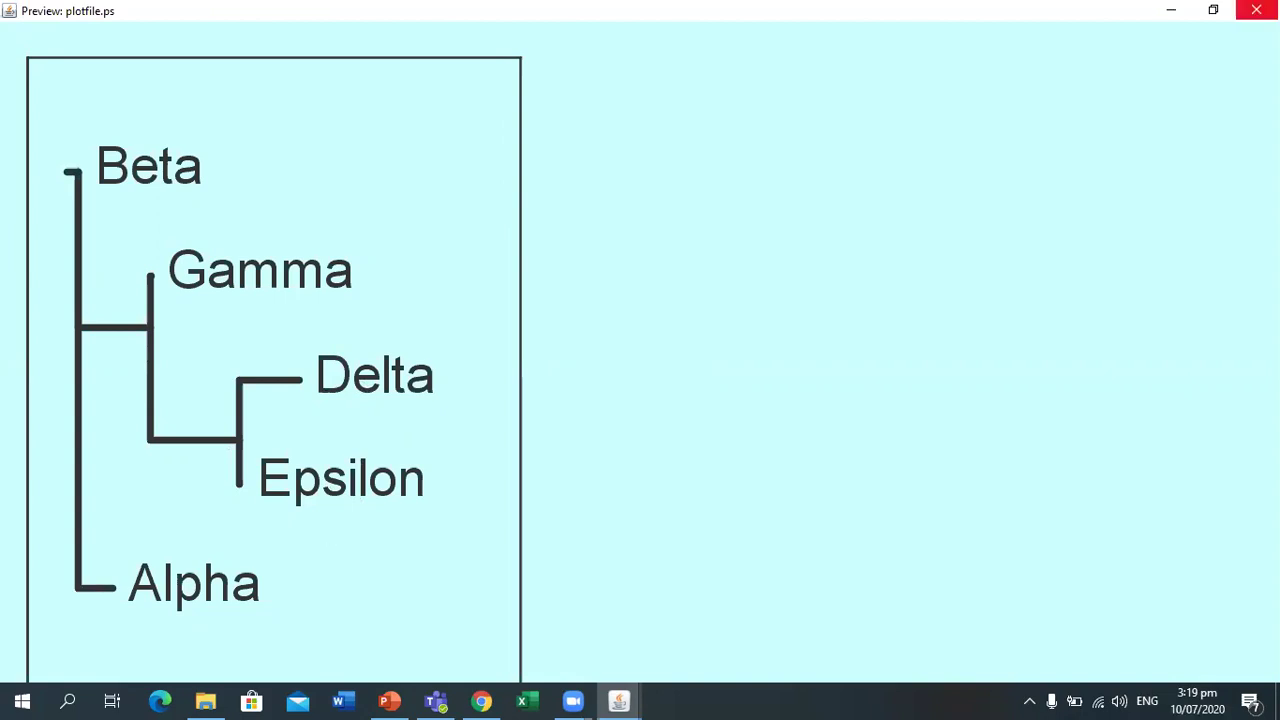
click(1256, 10)
click(523, 107)
Preview the unrooted tree from intree in DrawTree.jar with the default settings, view it maximized, and close DrawTree.
click(1210, 285)
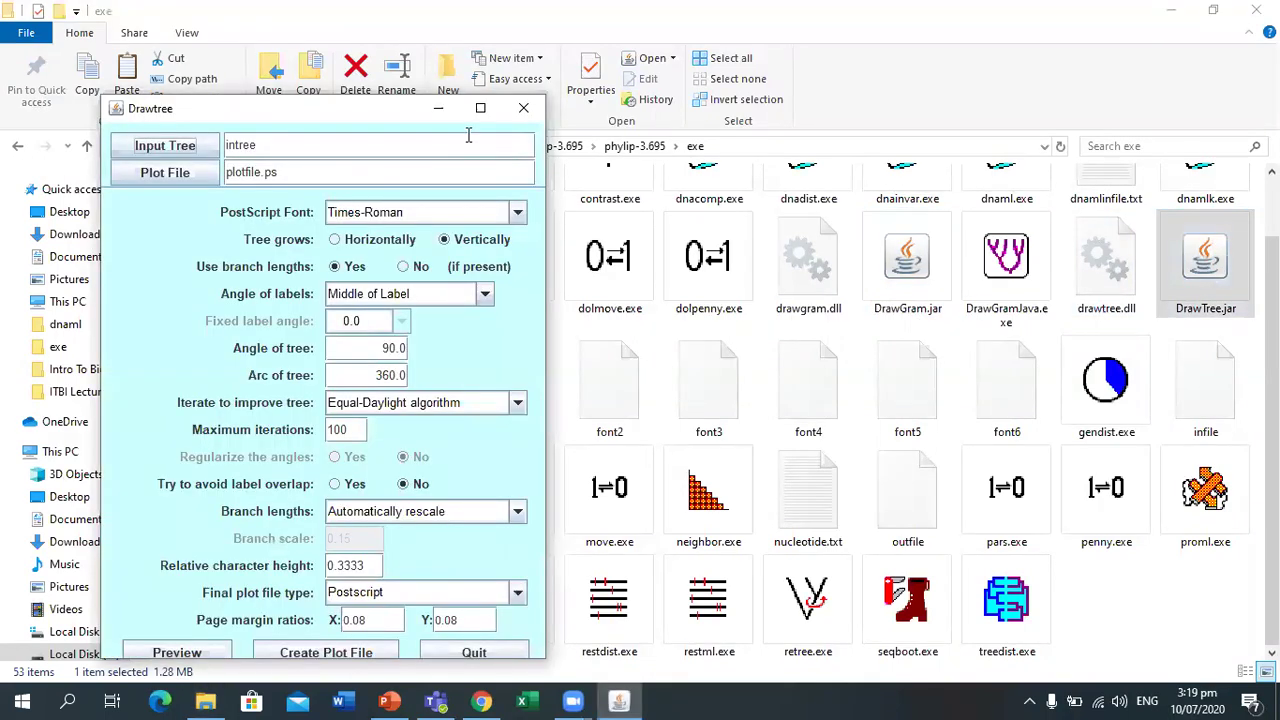
double_click(171, 108)
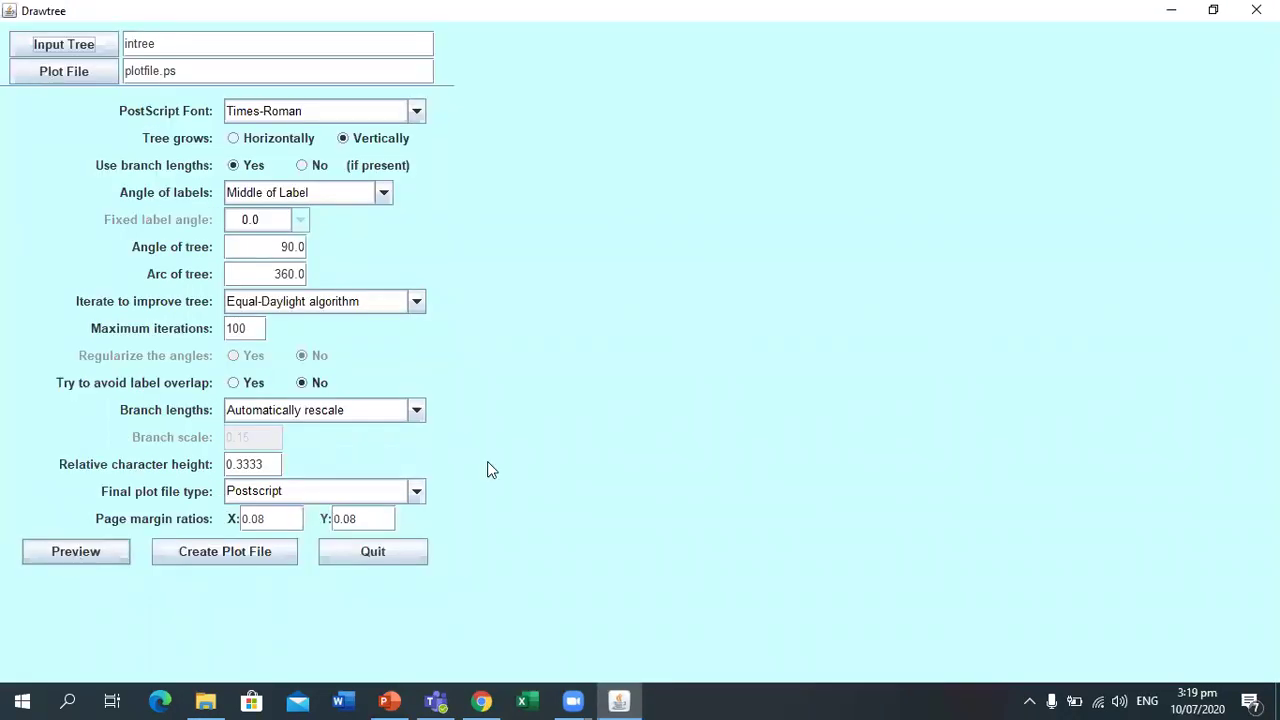
click(664, 205)
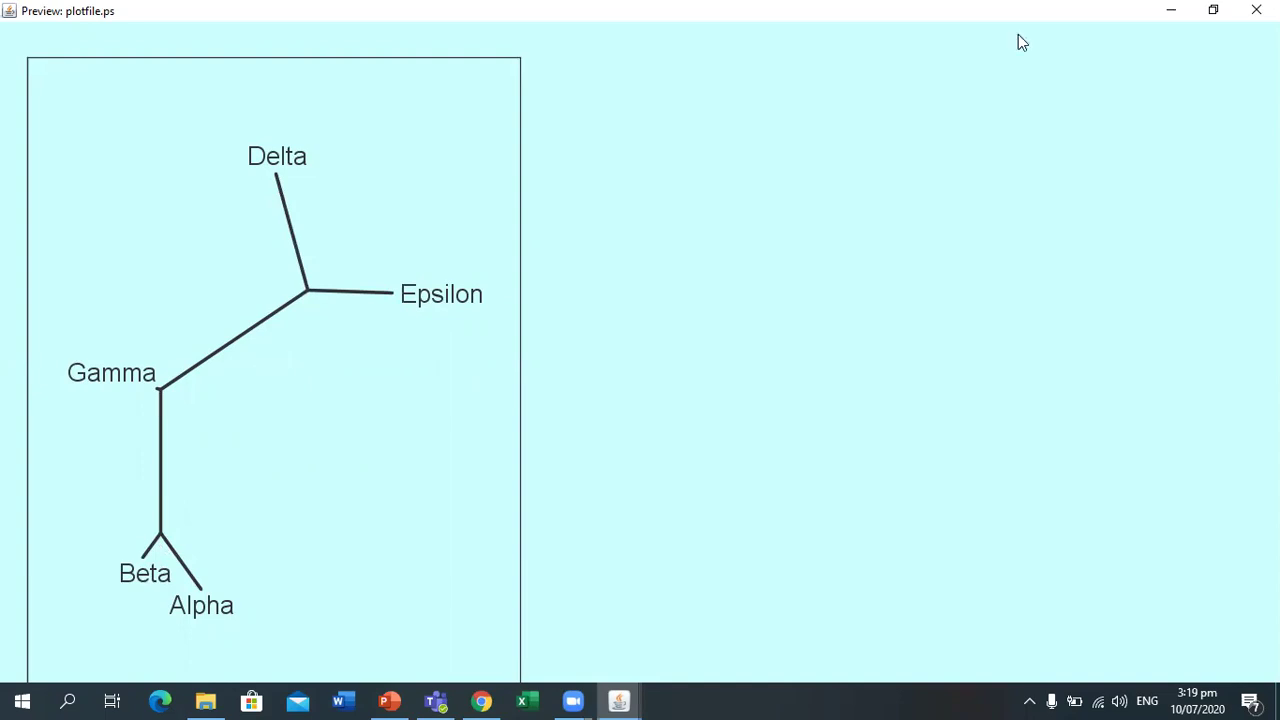
click(1256, 10)
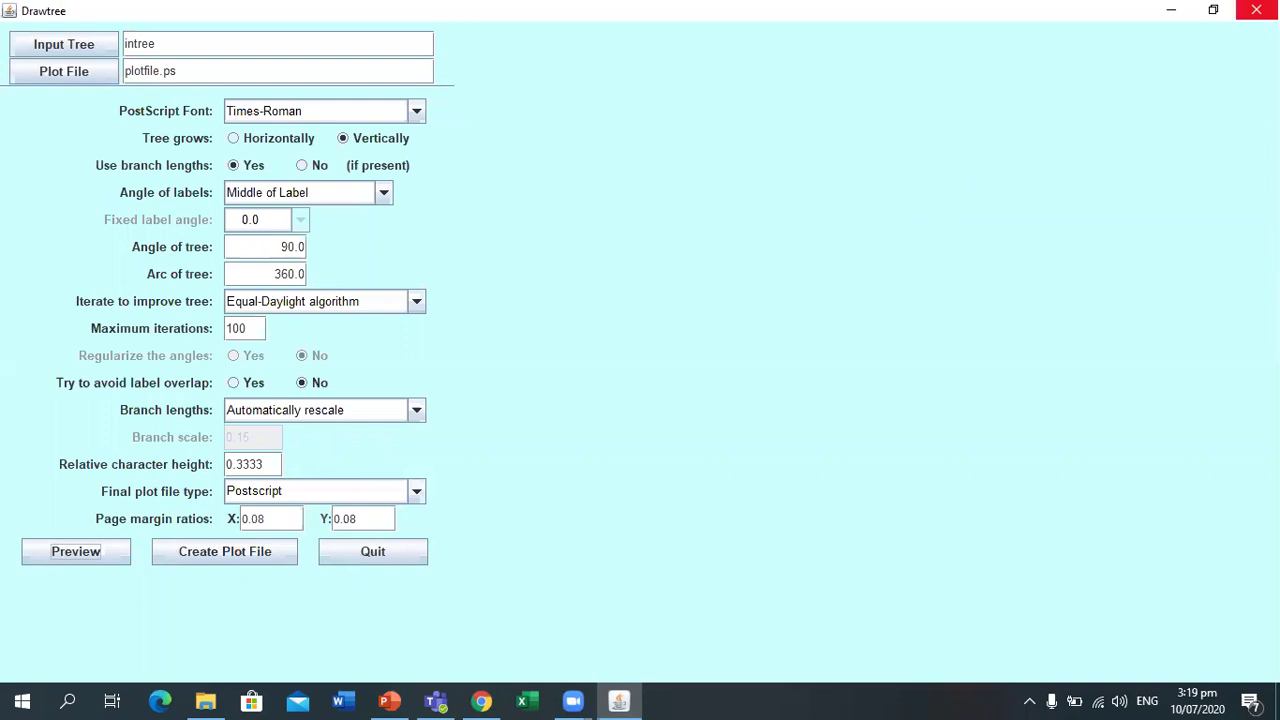
click(1256, 10)
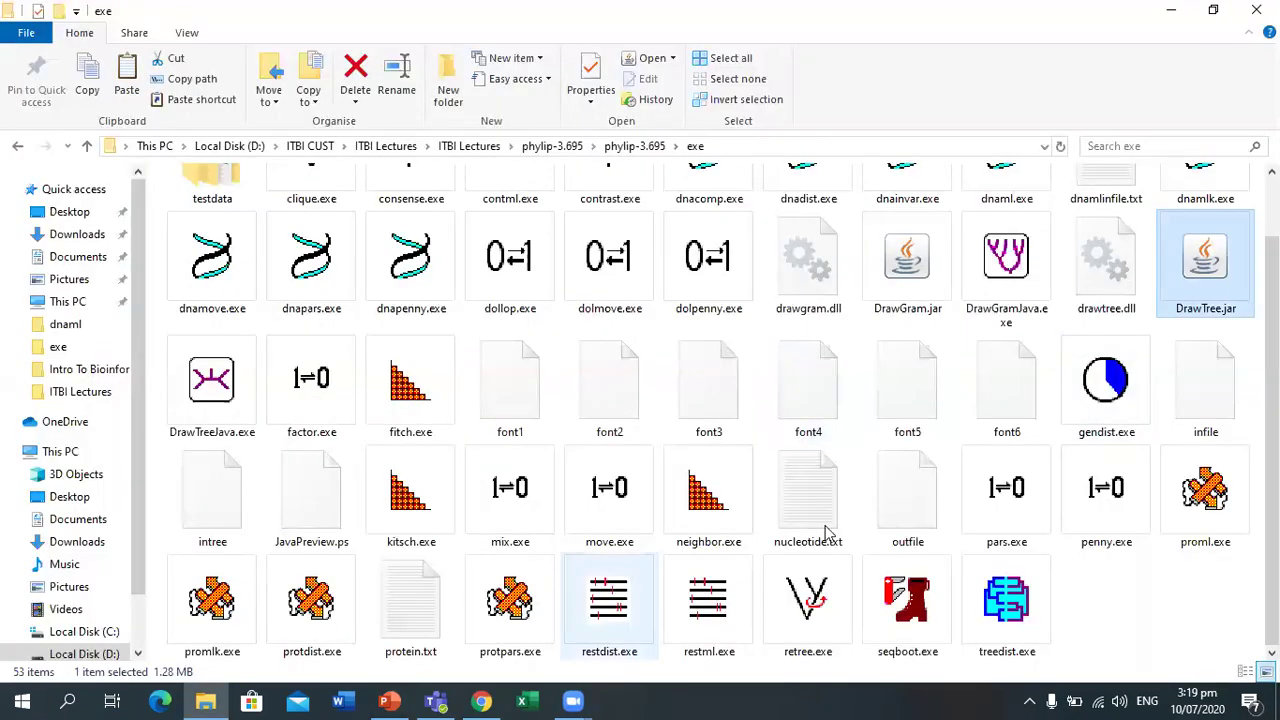
Delete the outfile, infile and intree files from the exe folder.
click(911, 531)
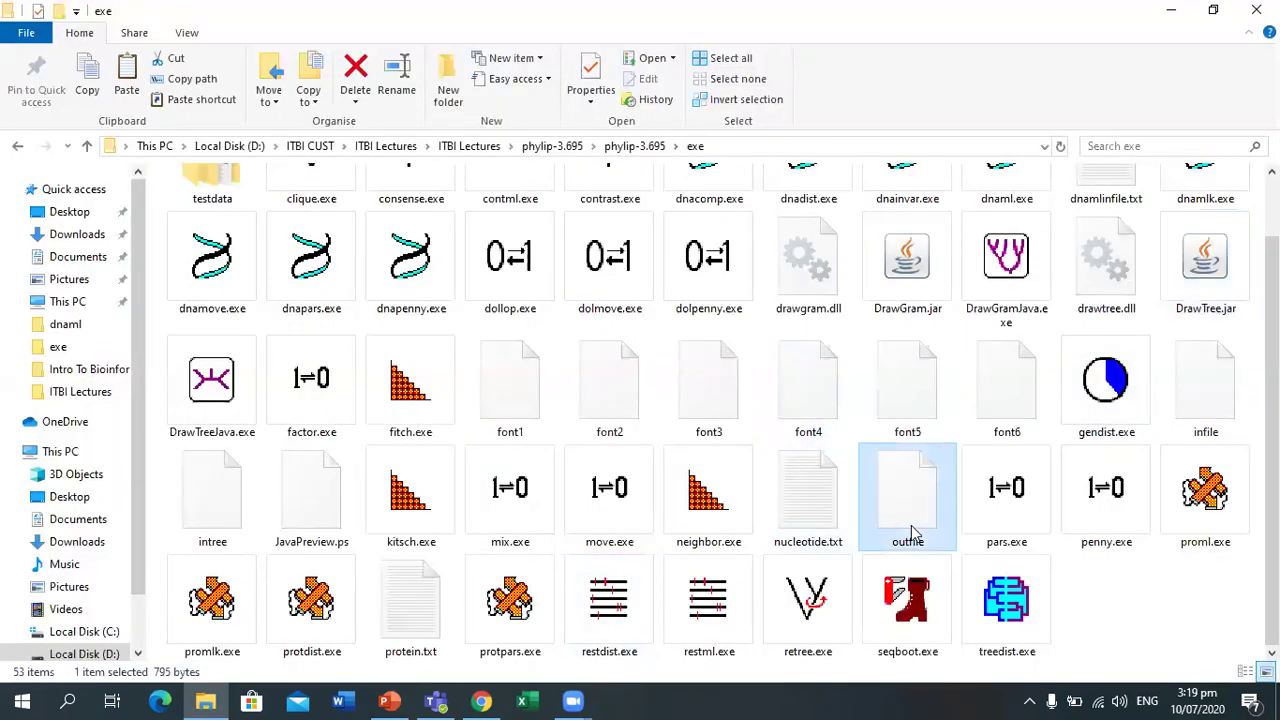
key(Delete)
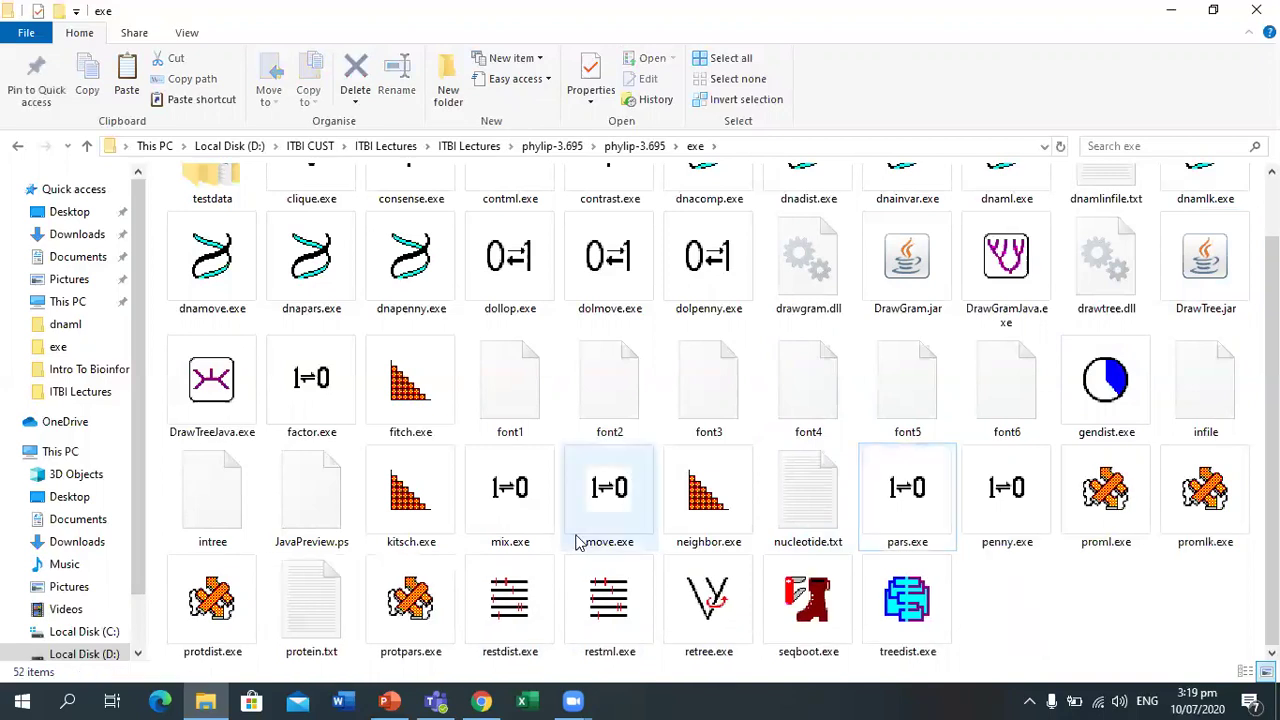
click(1222, 432)
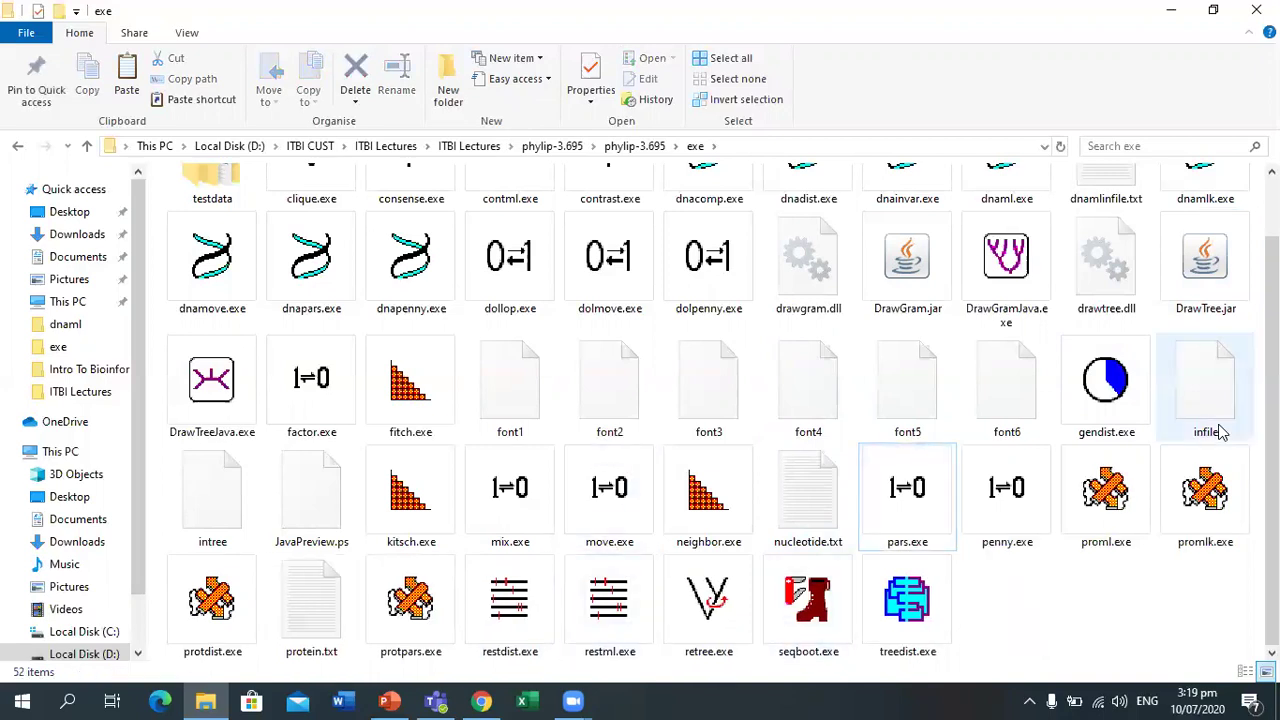
key(Delete)
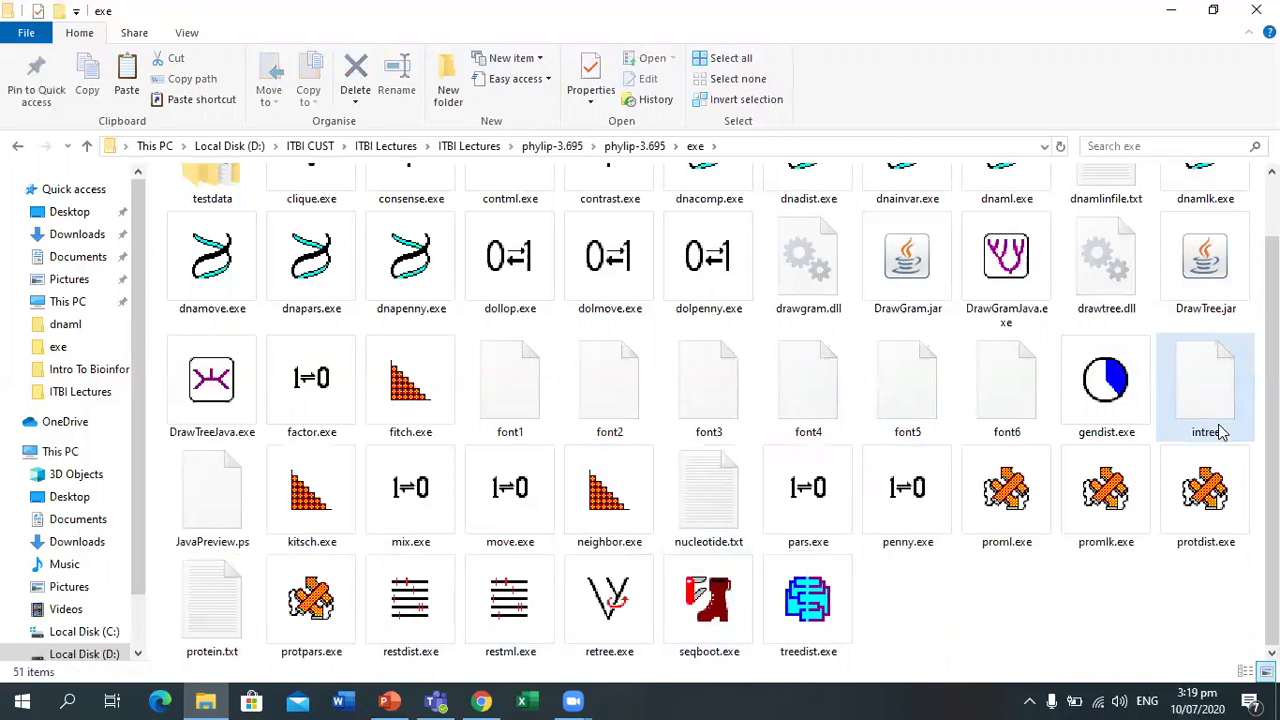
click(1220, 432)
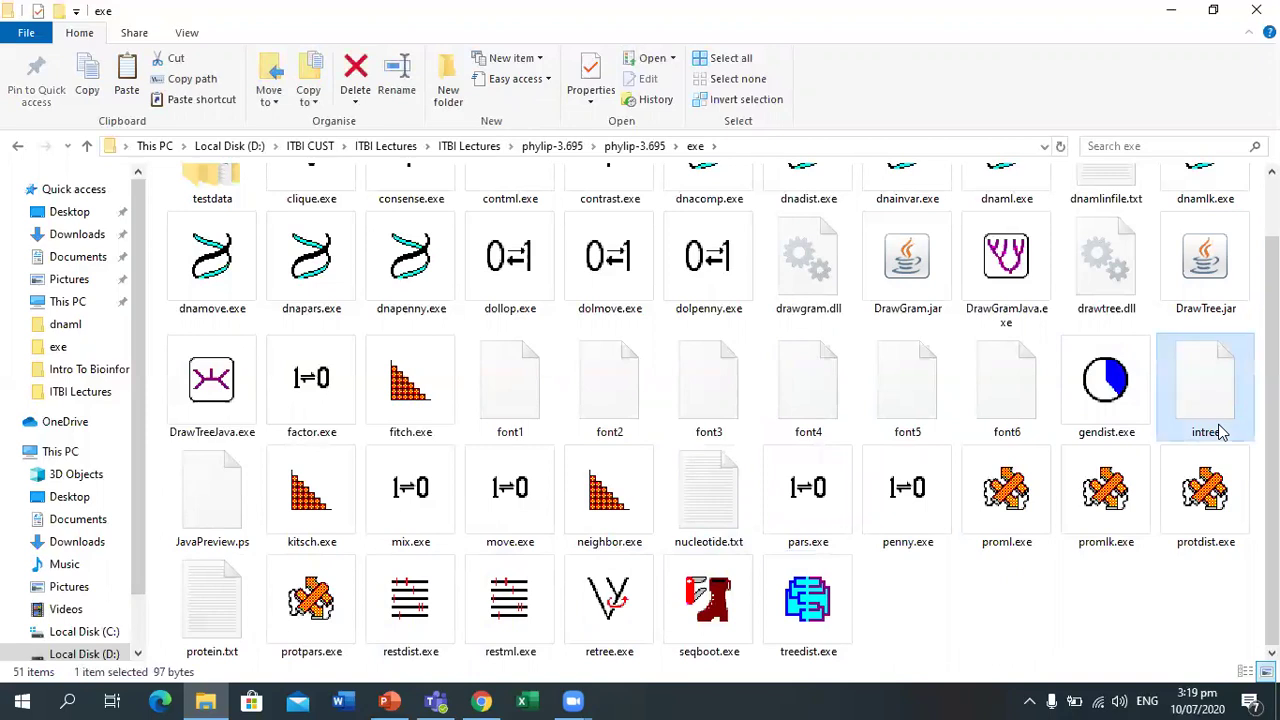
key(Delete)
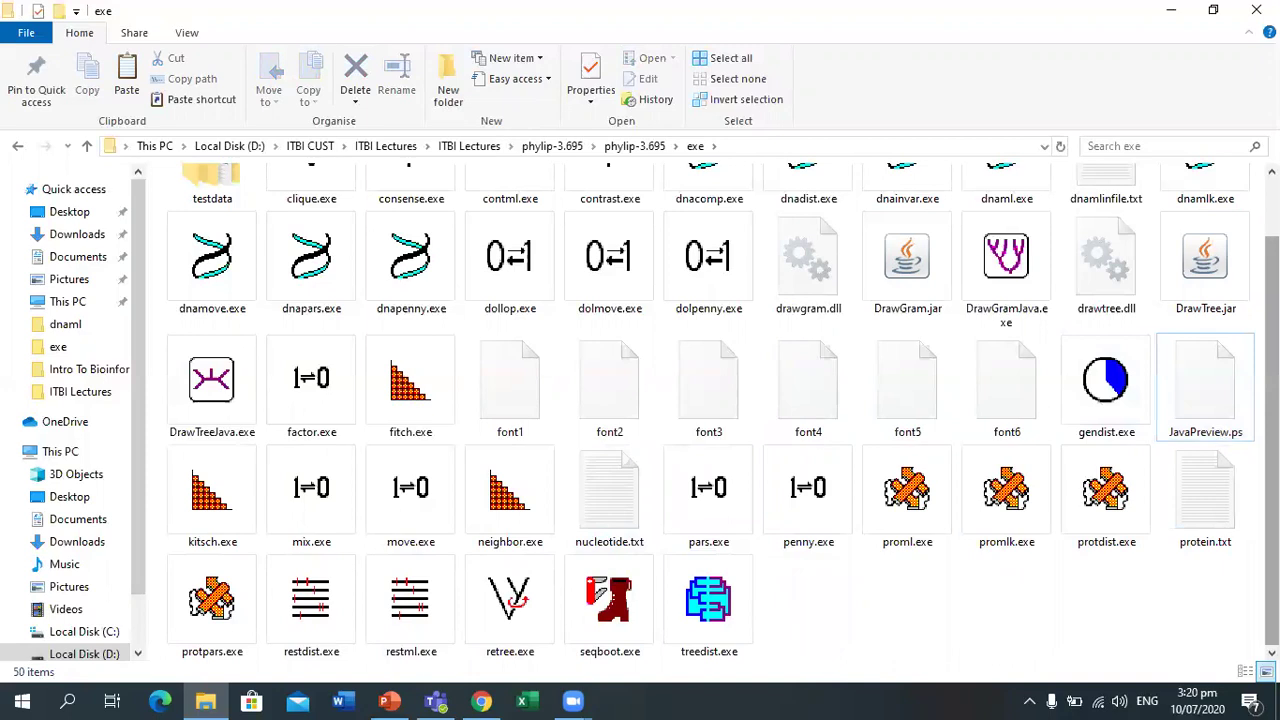
Check the For Protein slide in PowerPoint, and view seqbootinfile.txt from the testdata seqboot folder in File Explorer.
click(390, 700)
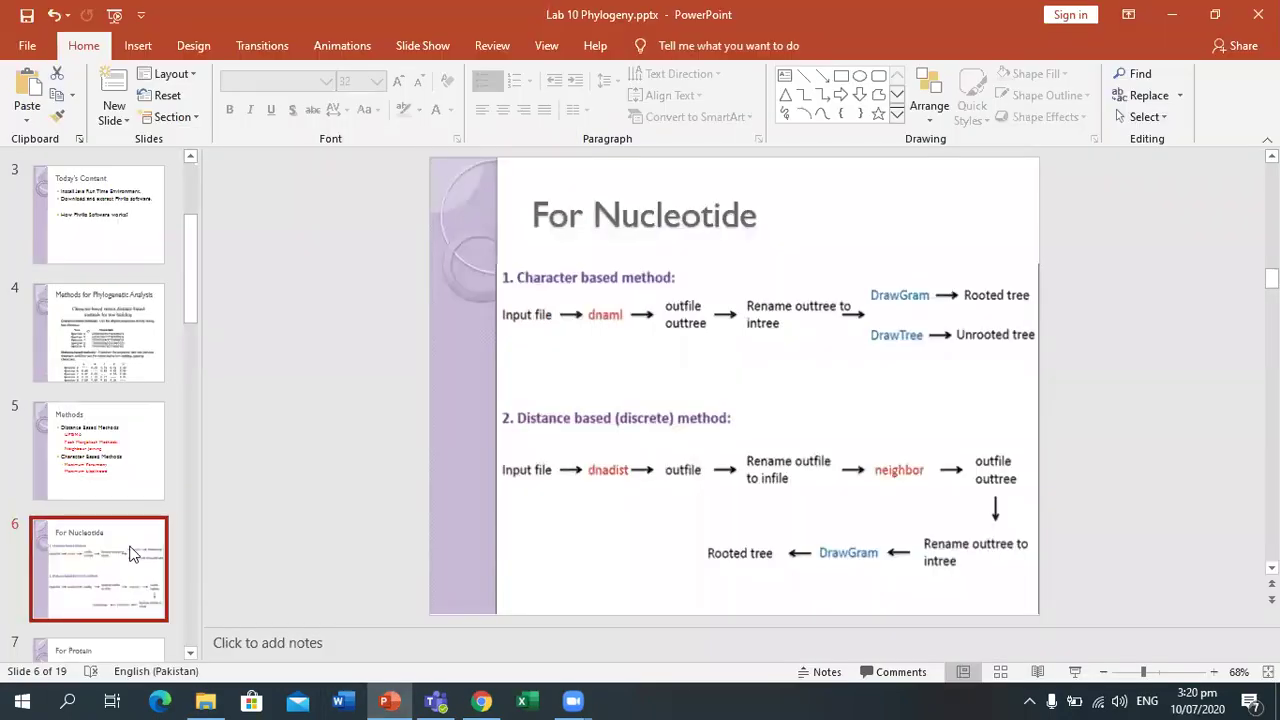
scroll(654, 240, down, 1)
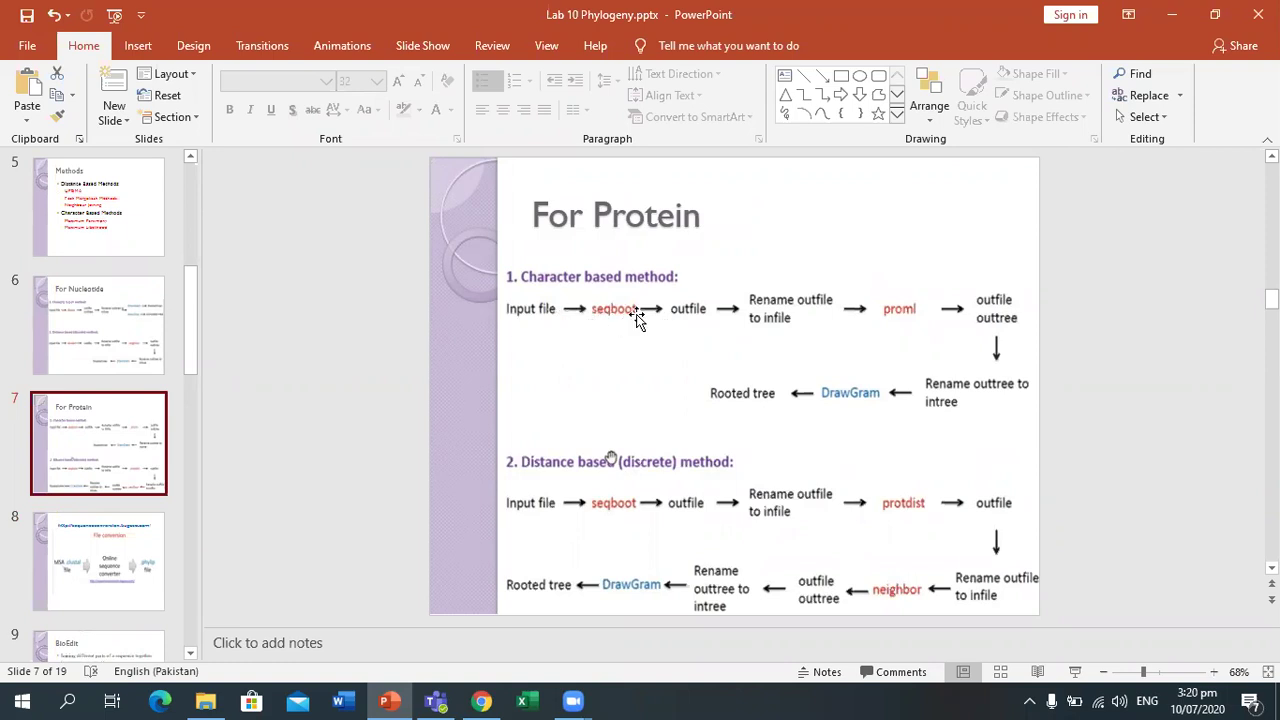
click(222, 700)
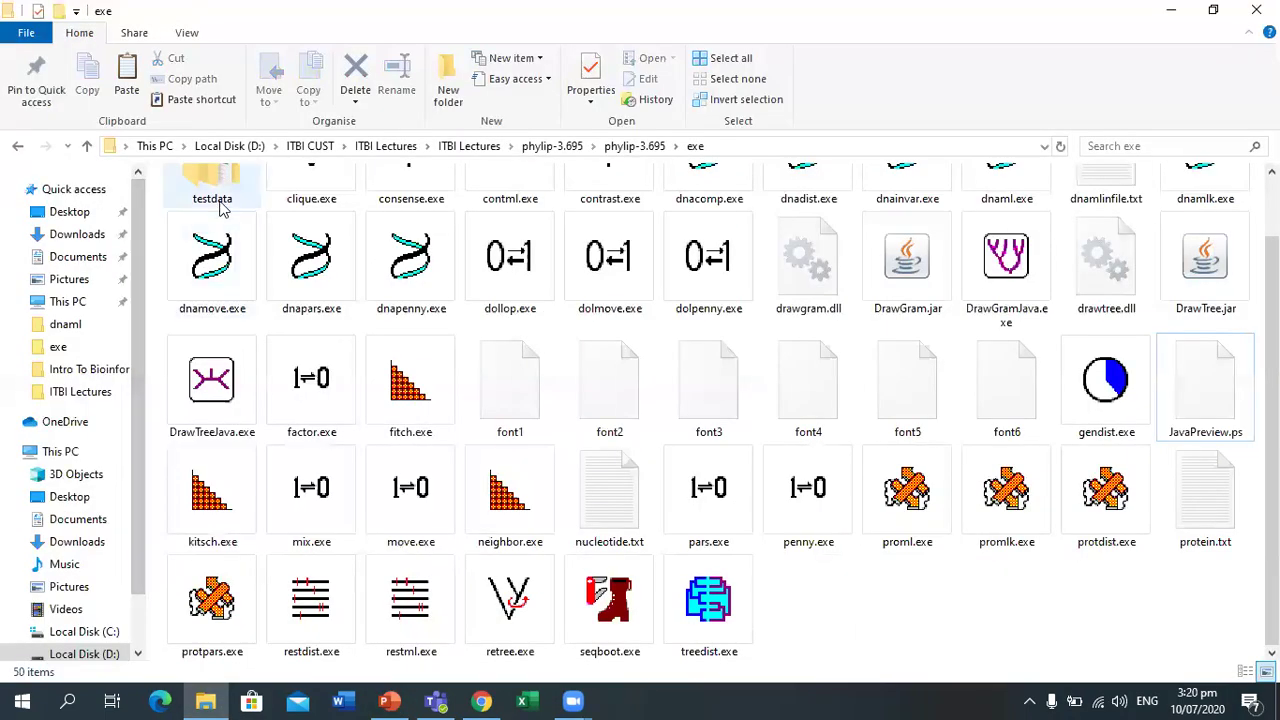
scroll(220, 205, up, 1)
double_click(220, 205)
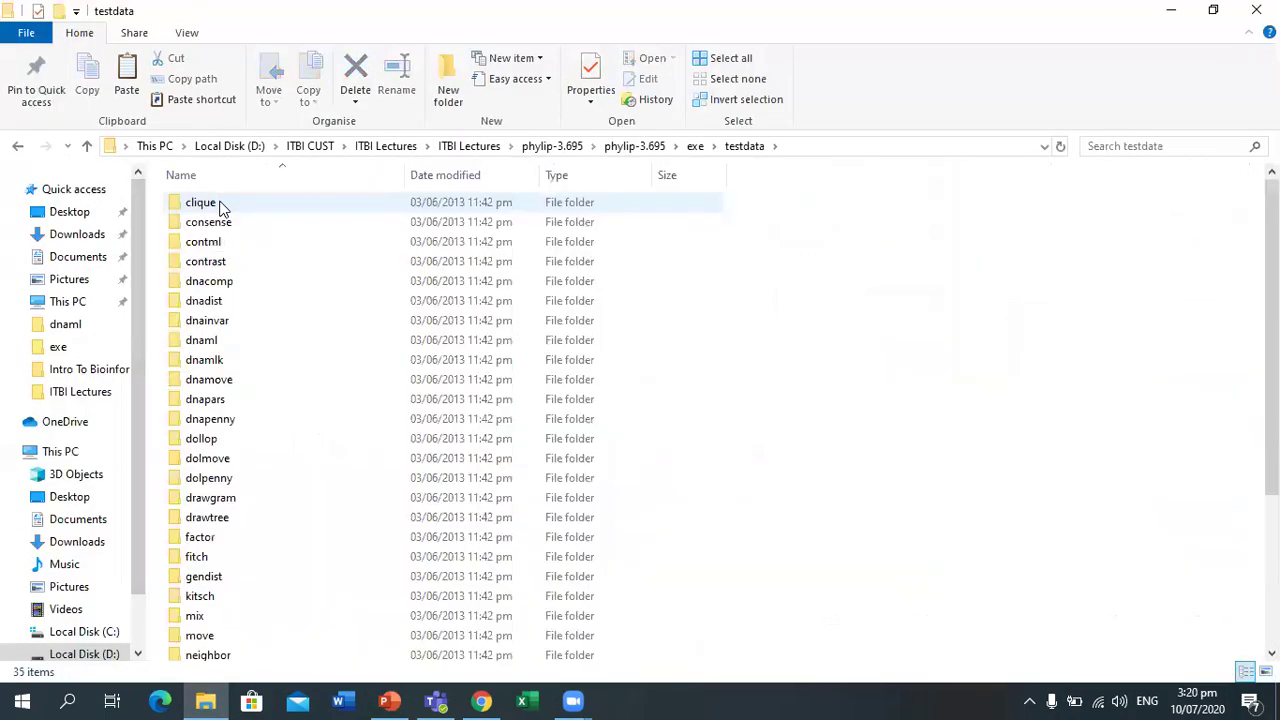
click(203, 438)
key(s)
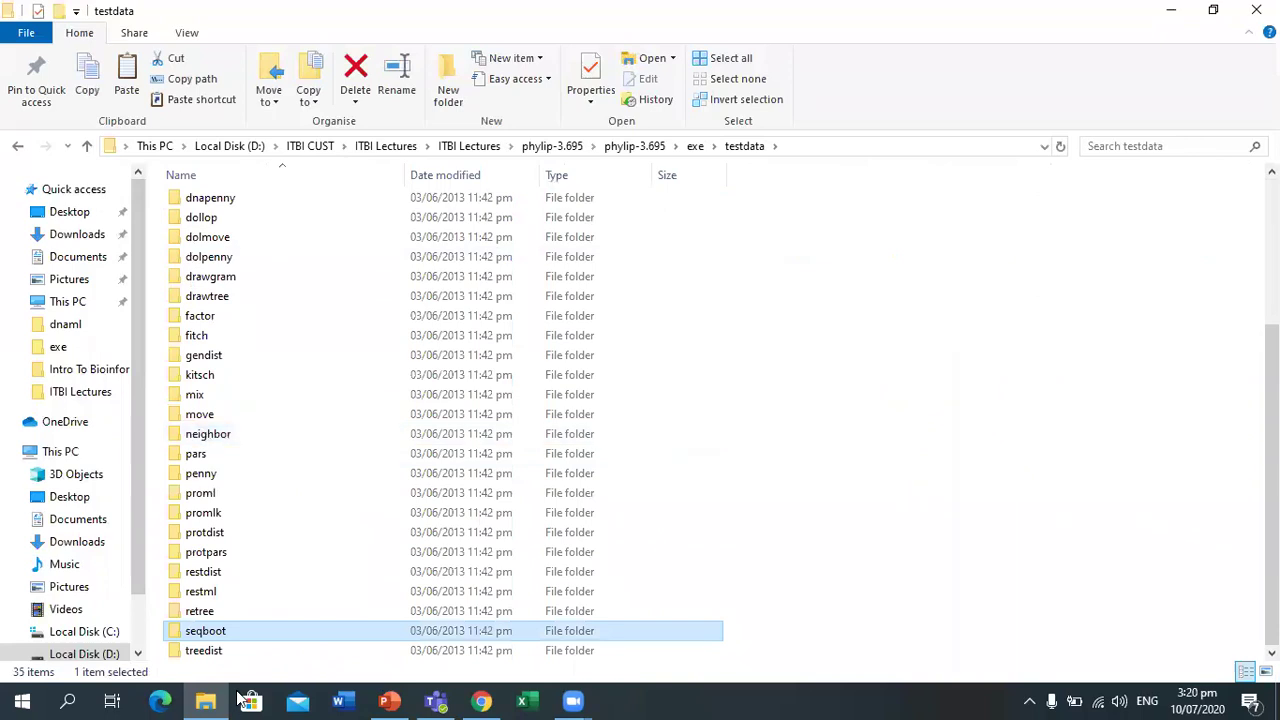
double_click(225, 632)
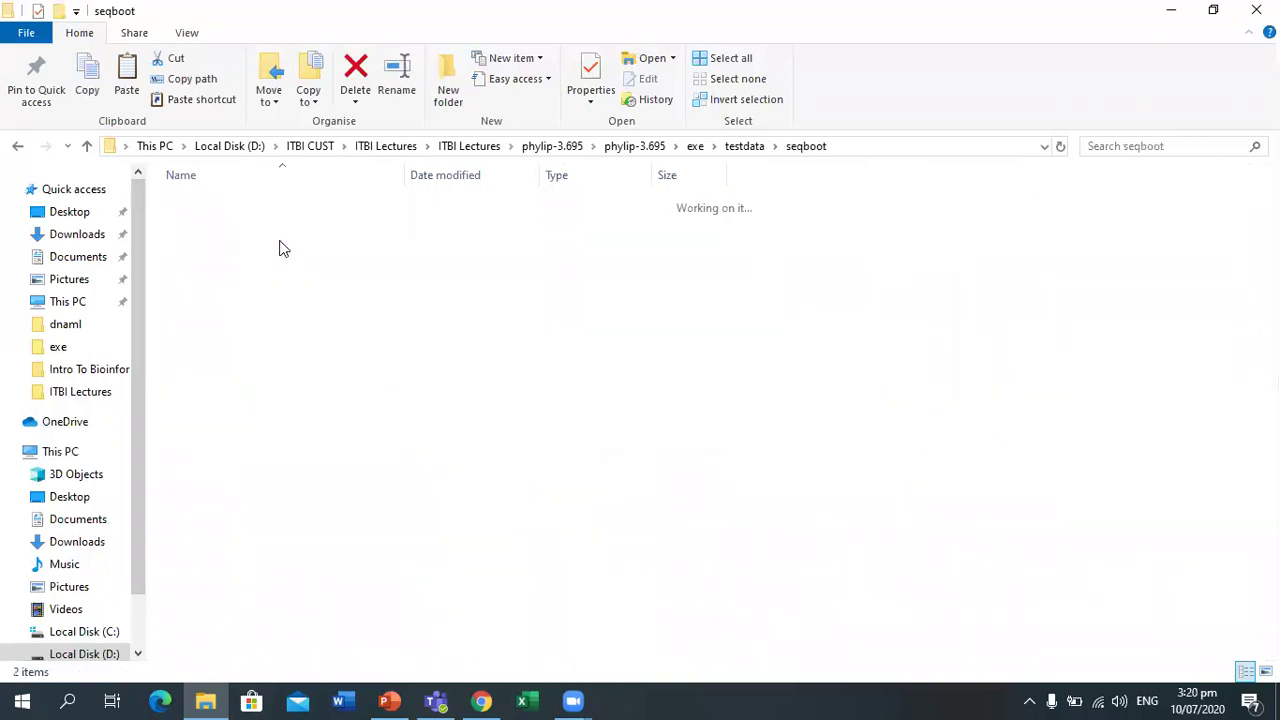
click(248, 204)
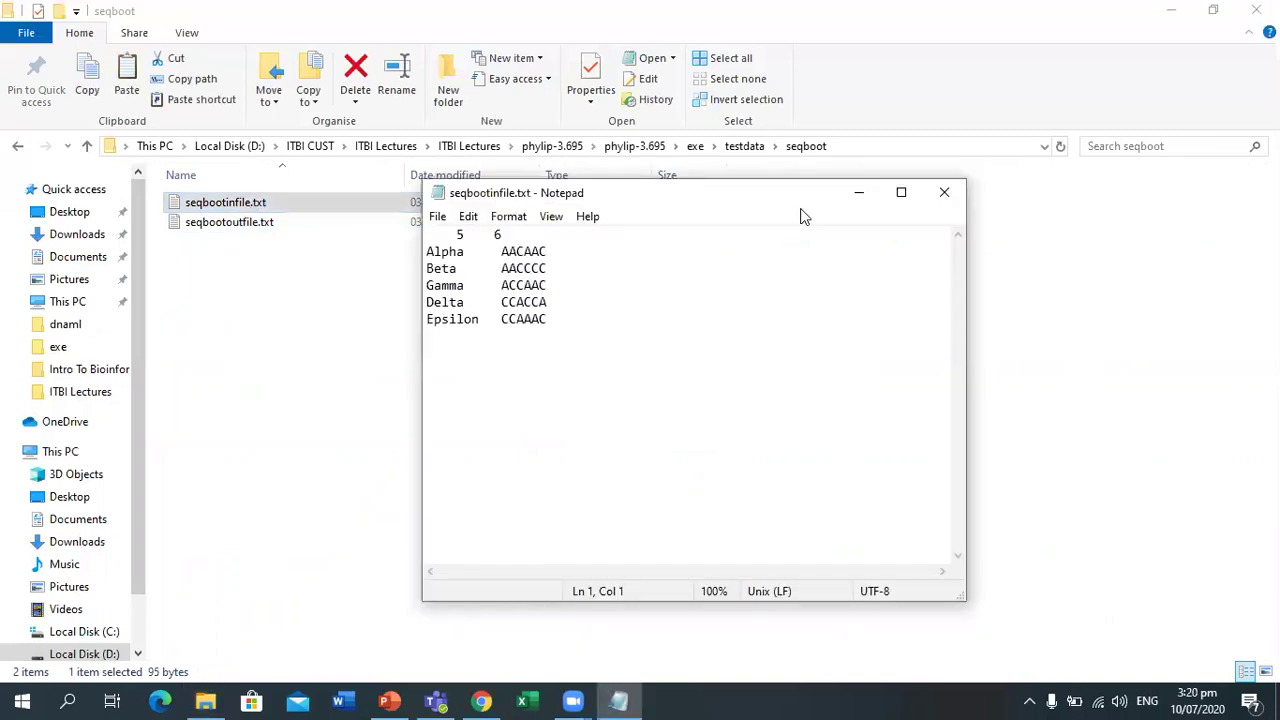
click(944, 192)
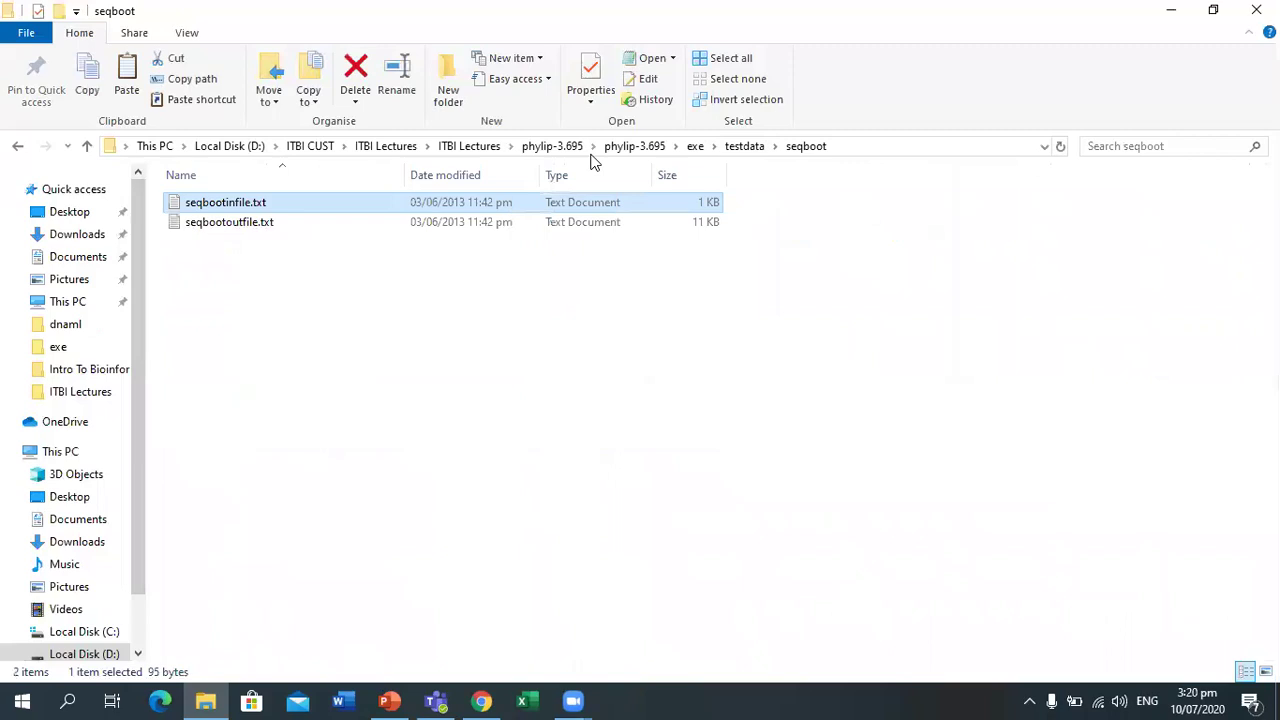
Return to the exe folder and view the sequences in protein.txt, closing Notepad when done.
click(695, 146)
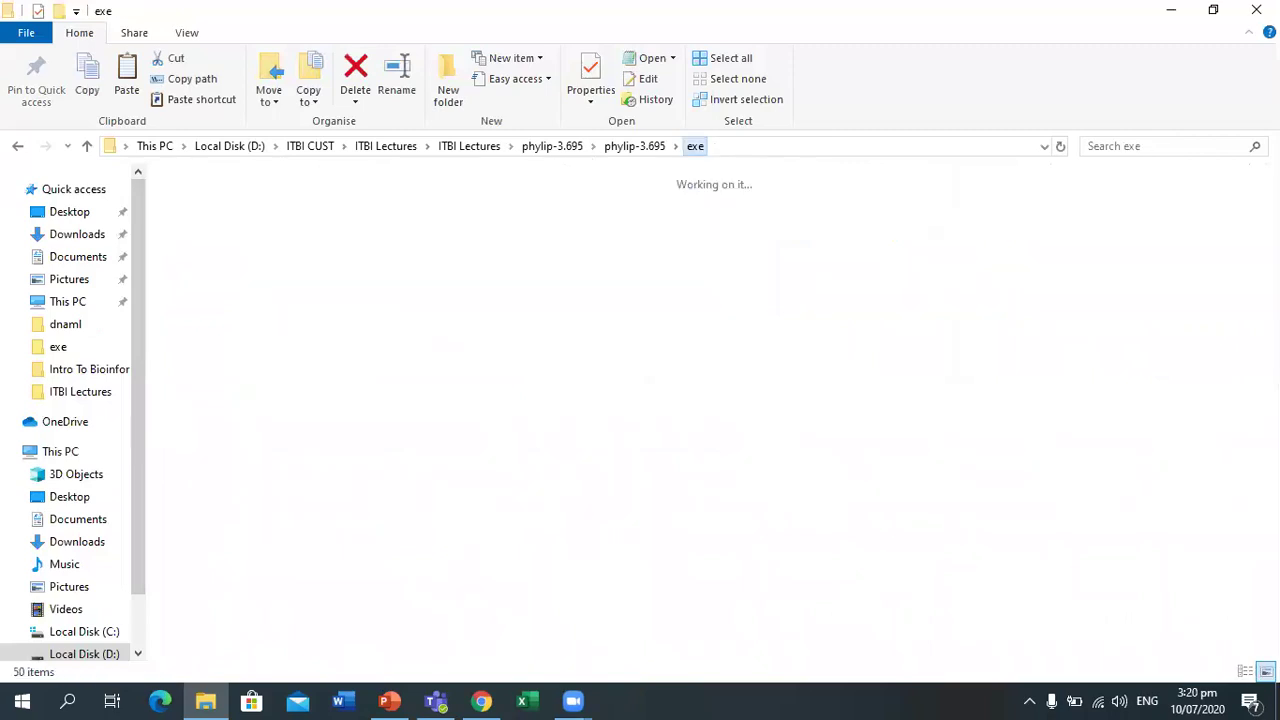
scroll(1200, 460, down, 1)
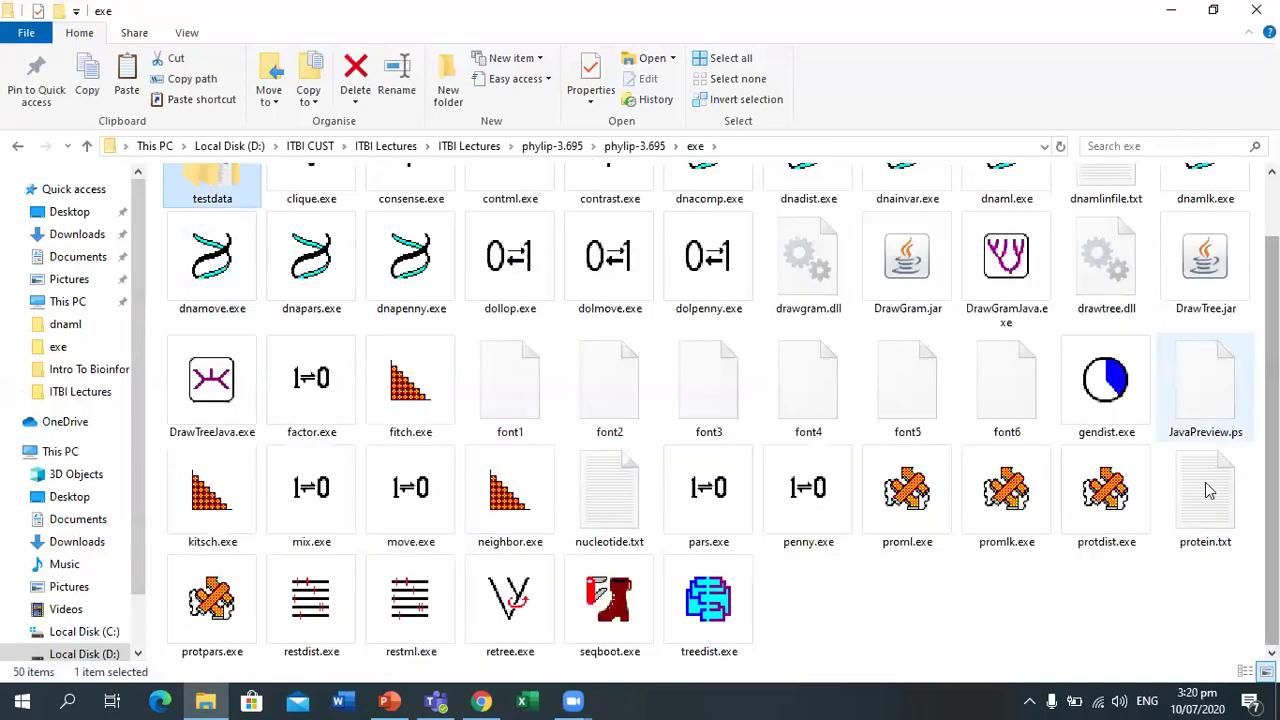
double_click(1207, 490)
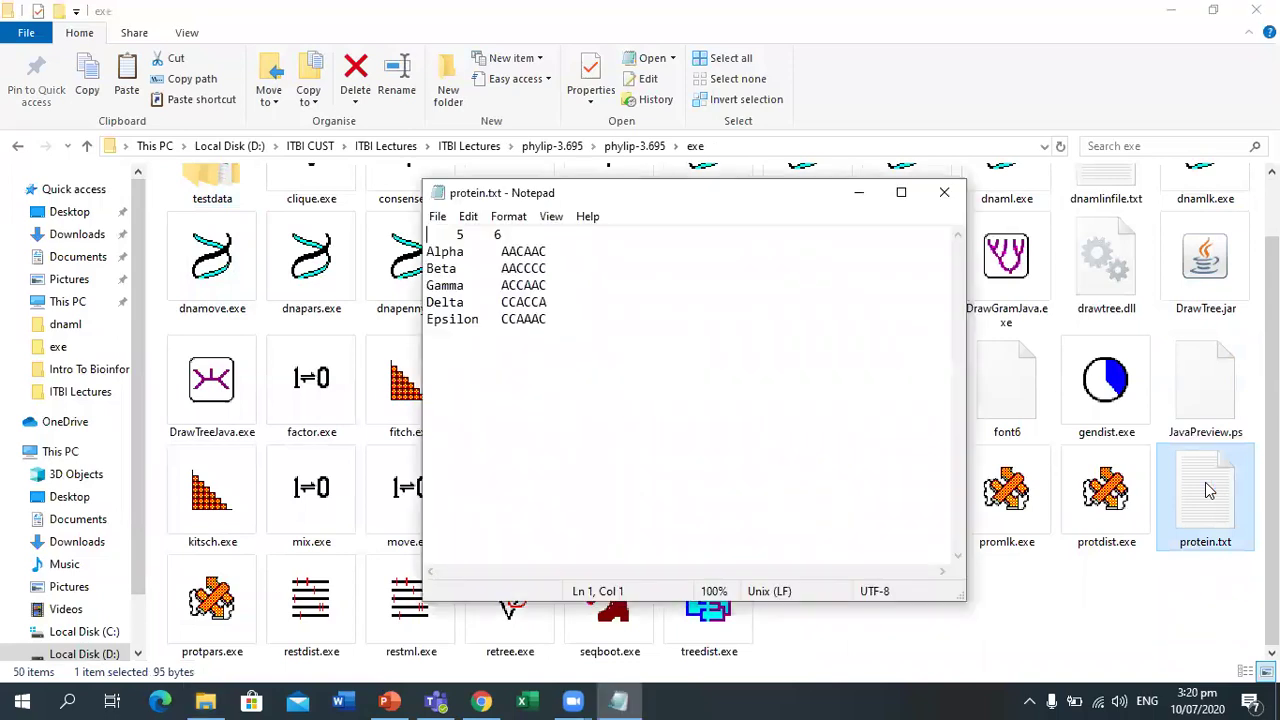
click(944, 195)
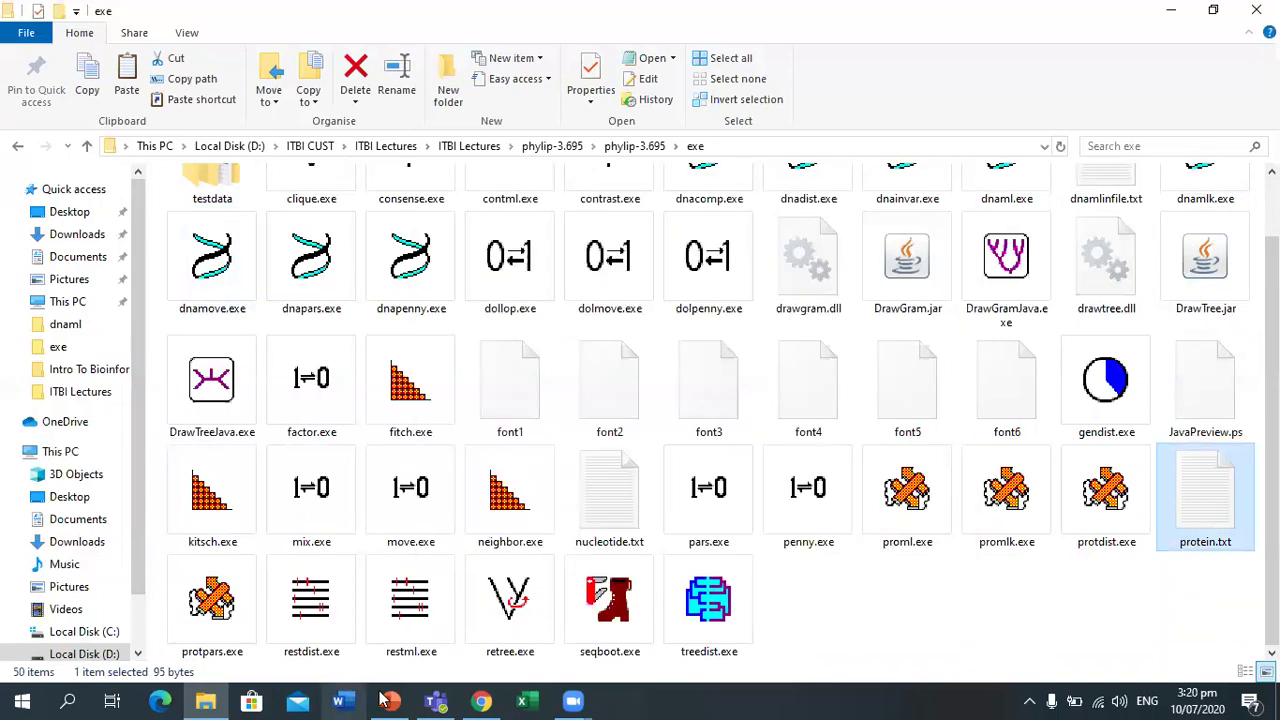
Check the For Protein slide in PowerPoint, and run seqboot.exe from the exe folder on protein.txt with default settings and random number seed 3.
click(389, 701)
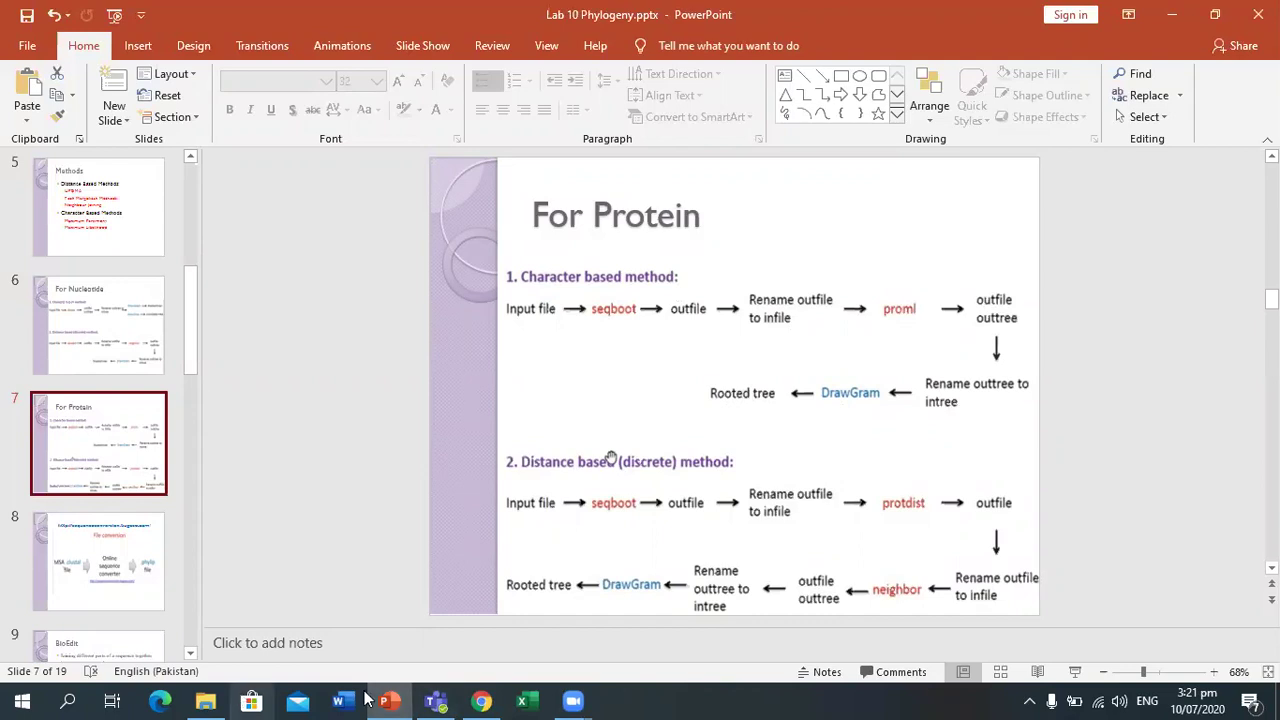
click(210, 700)
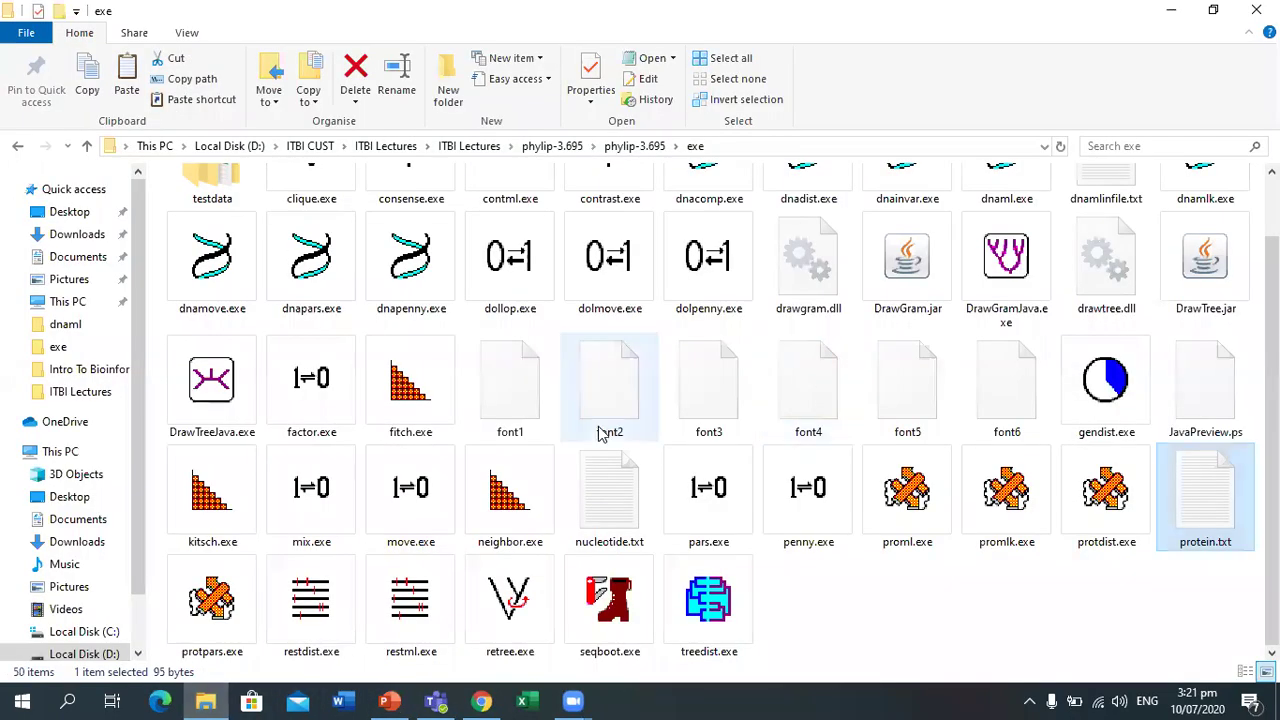
click(630, 622)
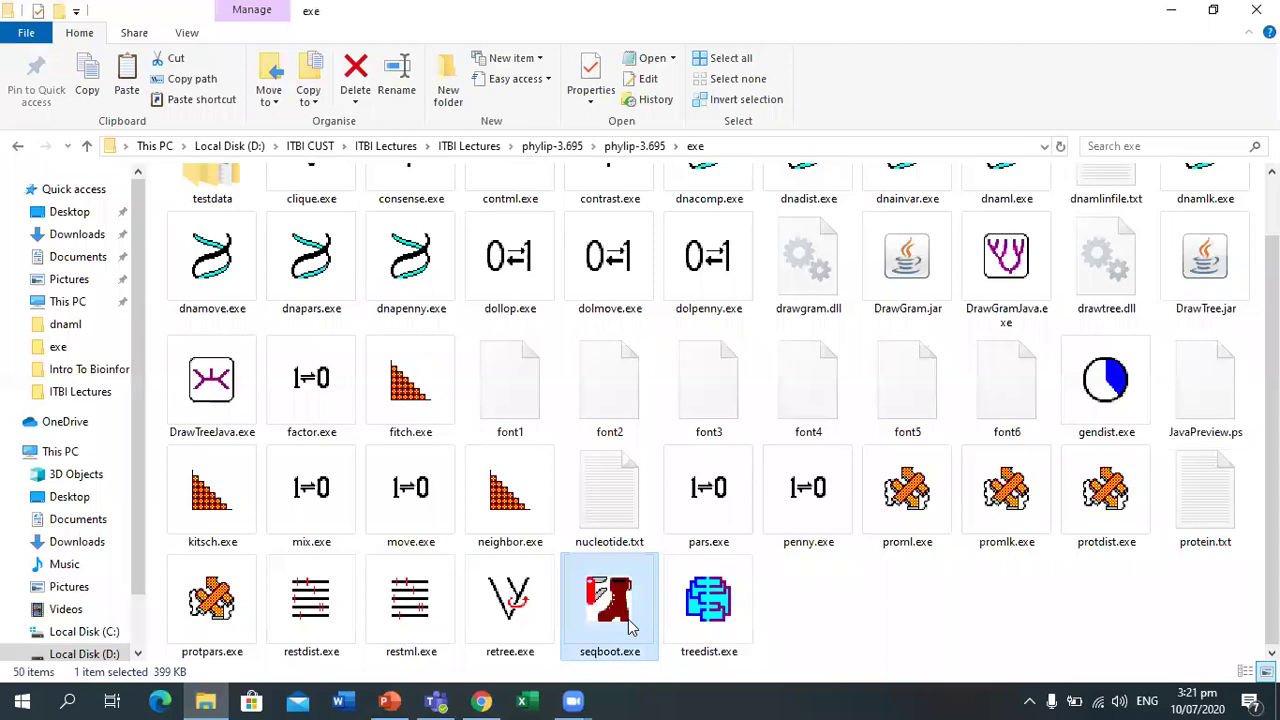
double_click(630, 625)
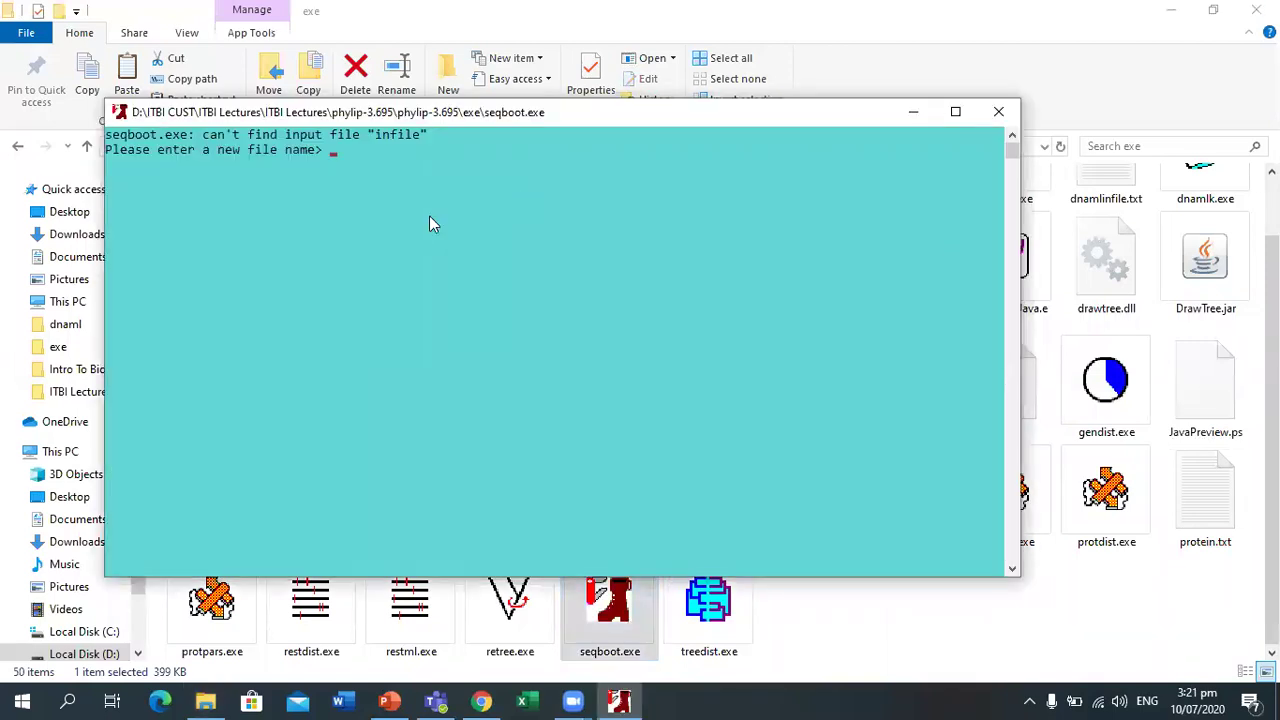
text(protein.txt)
key(Return)
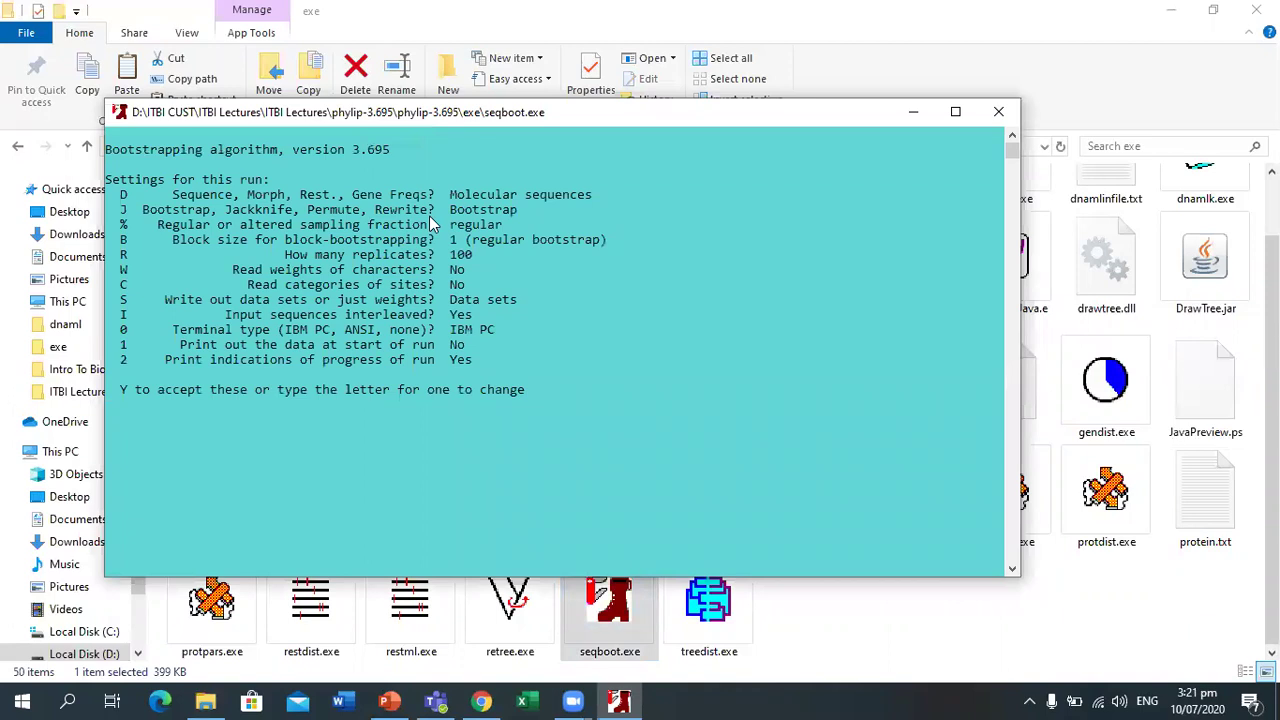
text(y)
key(Return)
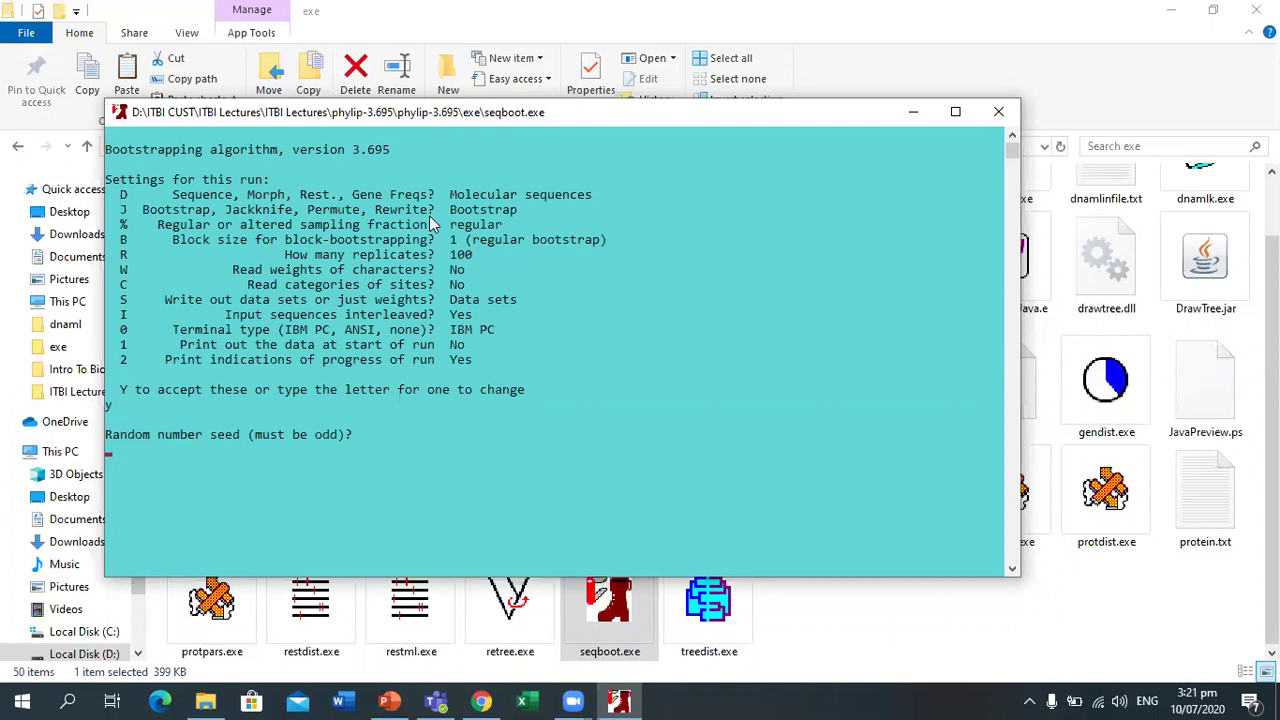
text(3)
key(Return)
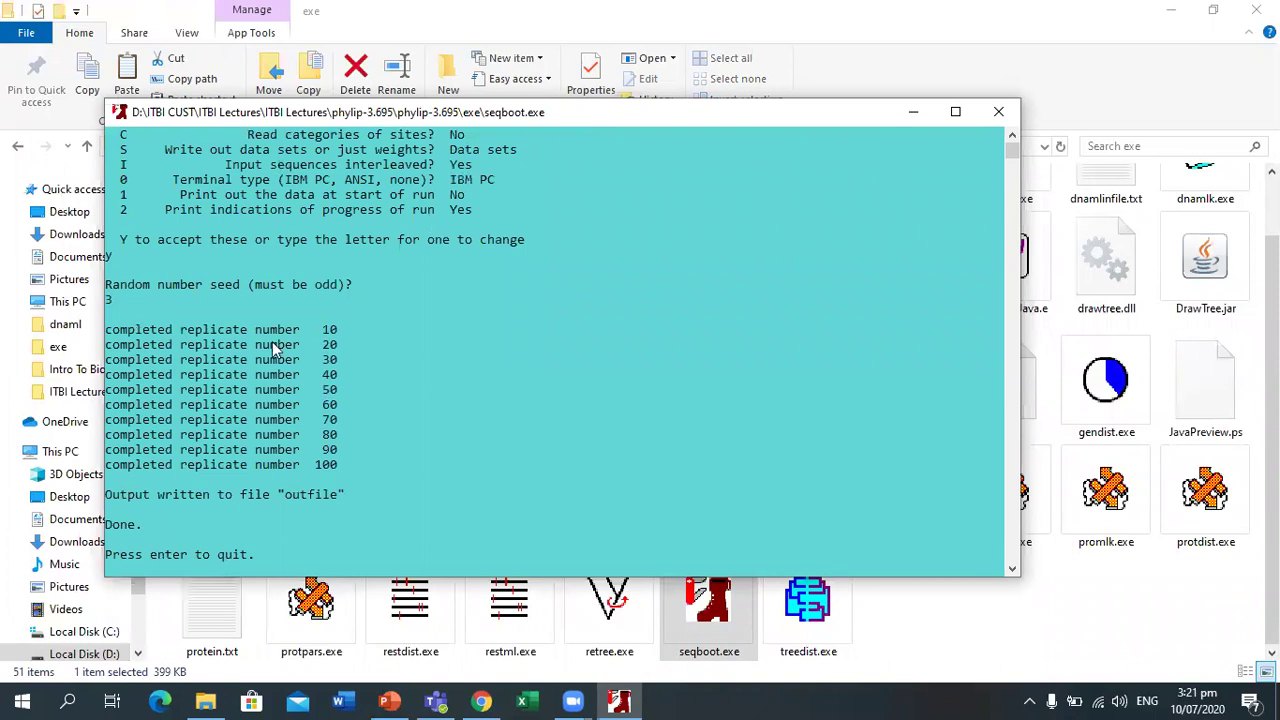
key(Return)
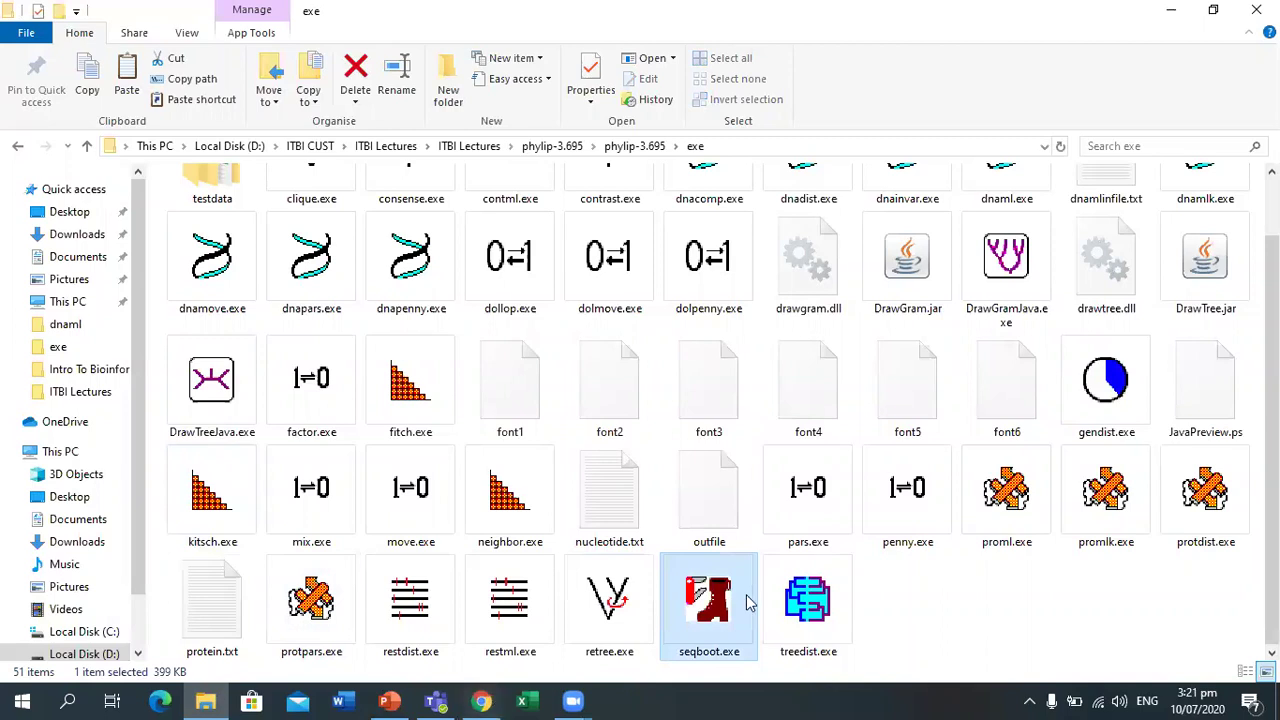
Rename outfile in the exe folder to infile.
right_click(730, 515)
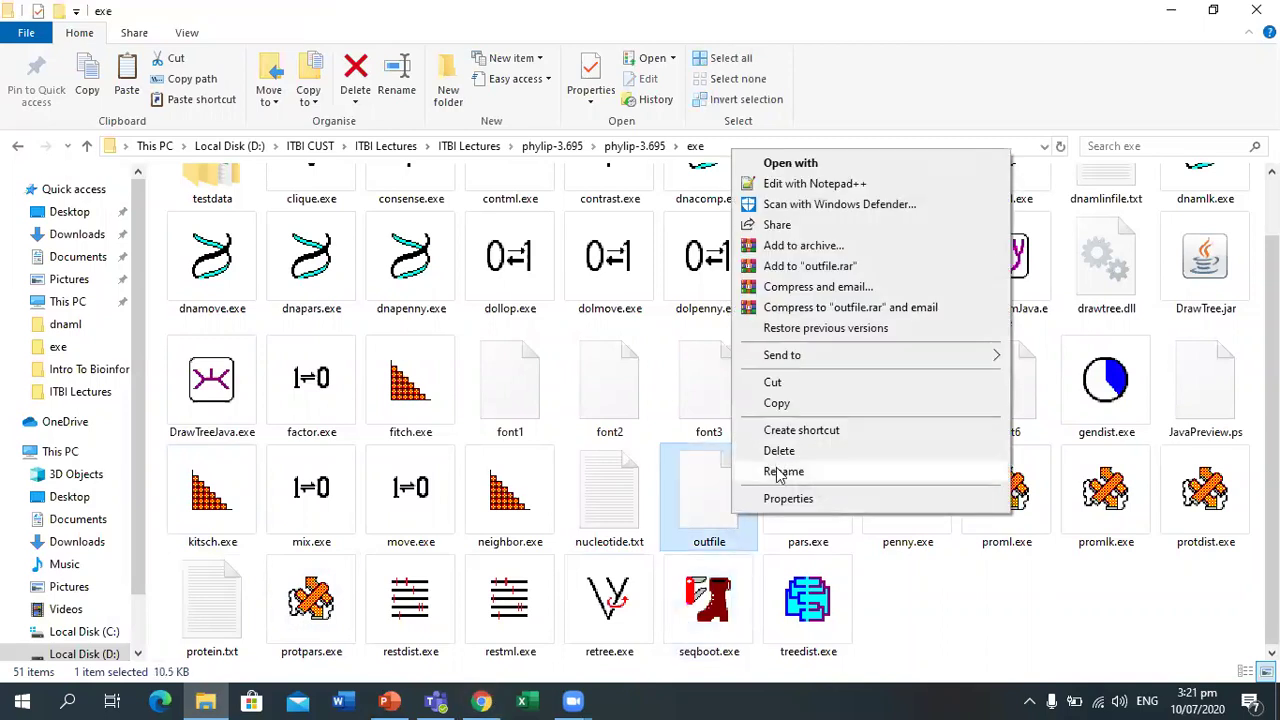
click(778, 472)
text(i)
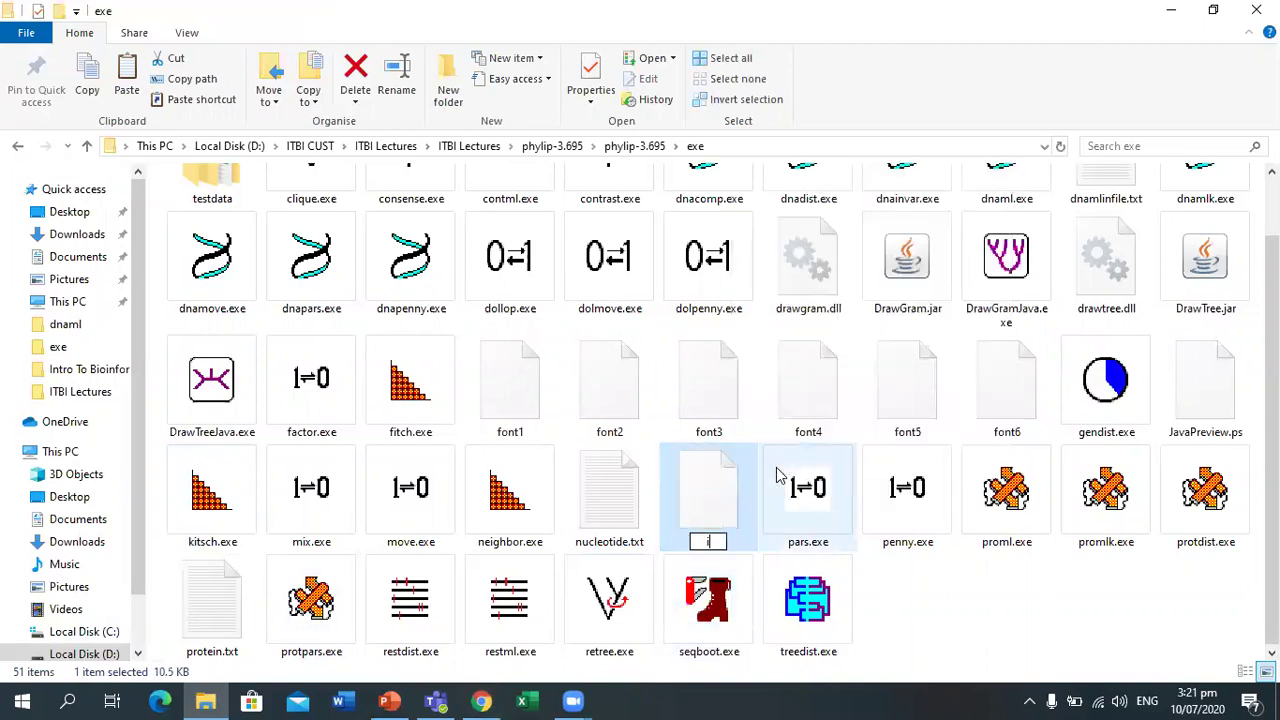
text(nfile)
key(Return)
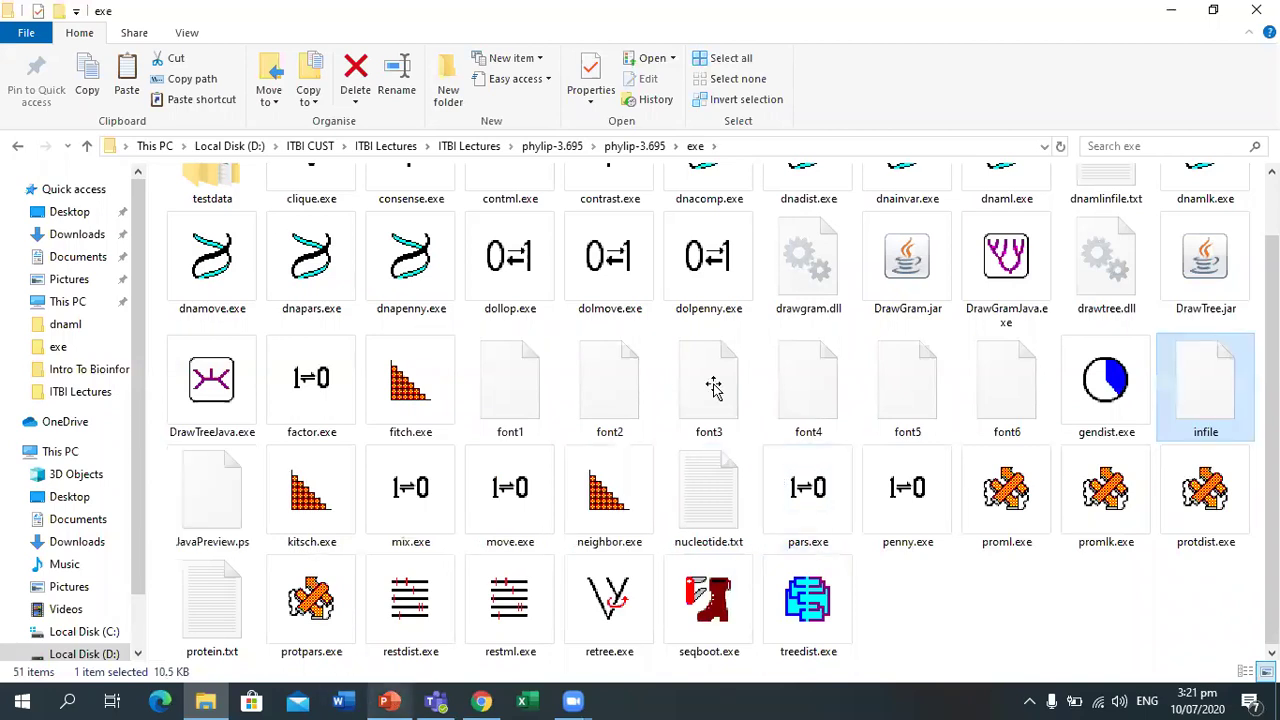
Check the character based method on the For Protein slide in PowerPoint, and run proml.exe from the exe folder with the default settings.
key(alt+Tab)
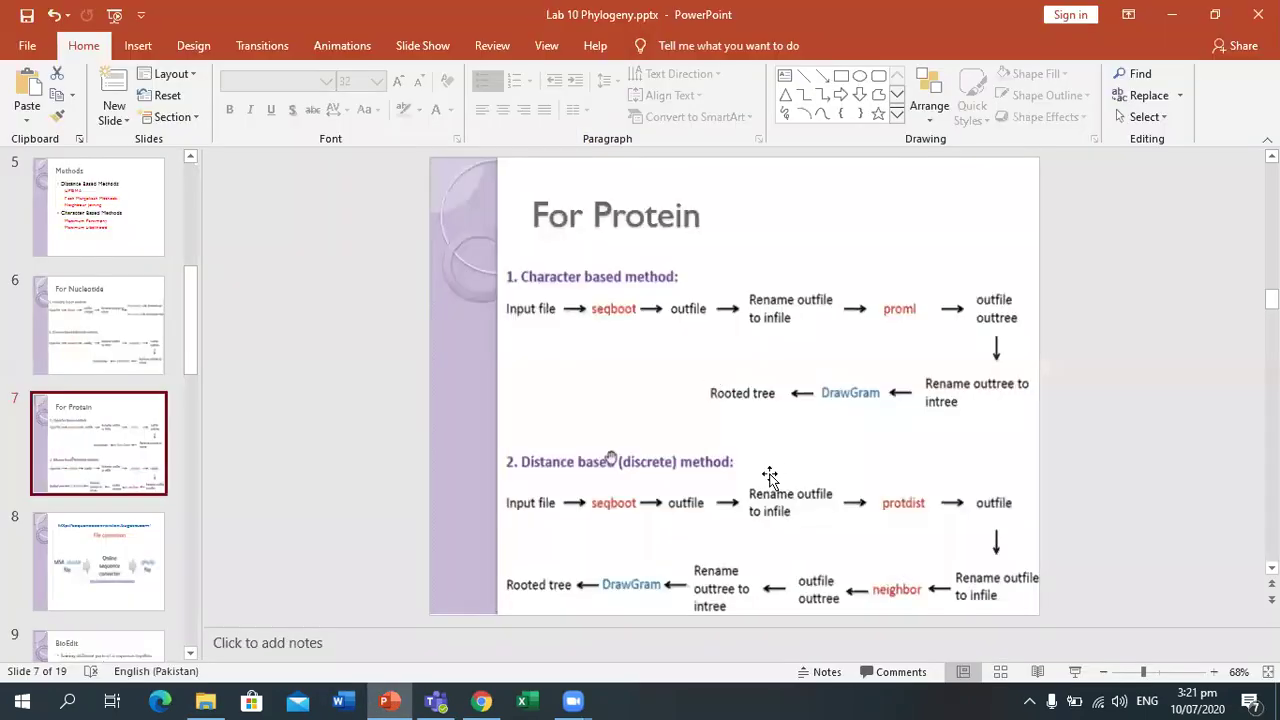
click(208, 700)
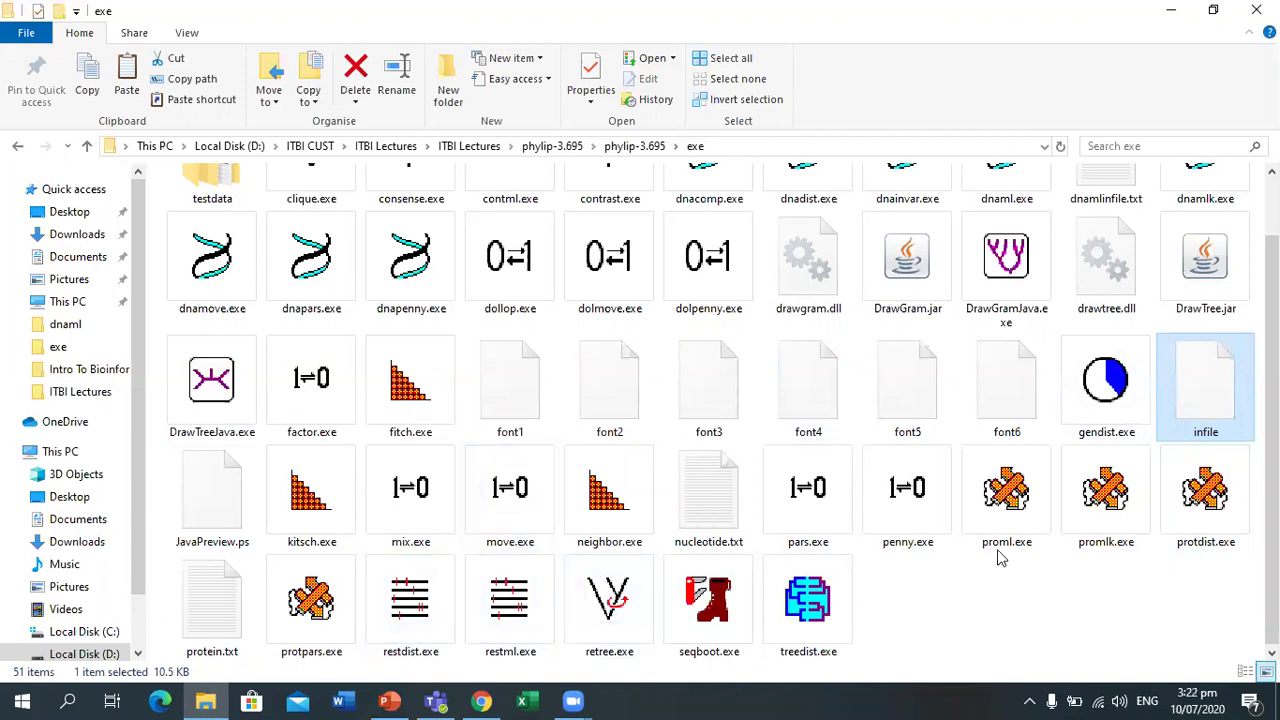
double_click(996, 516)
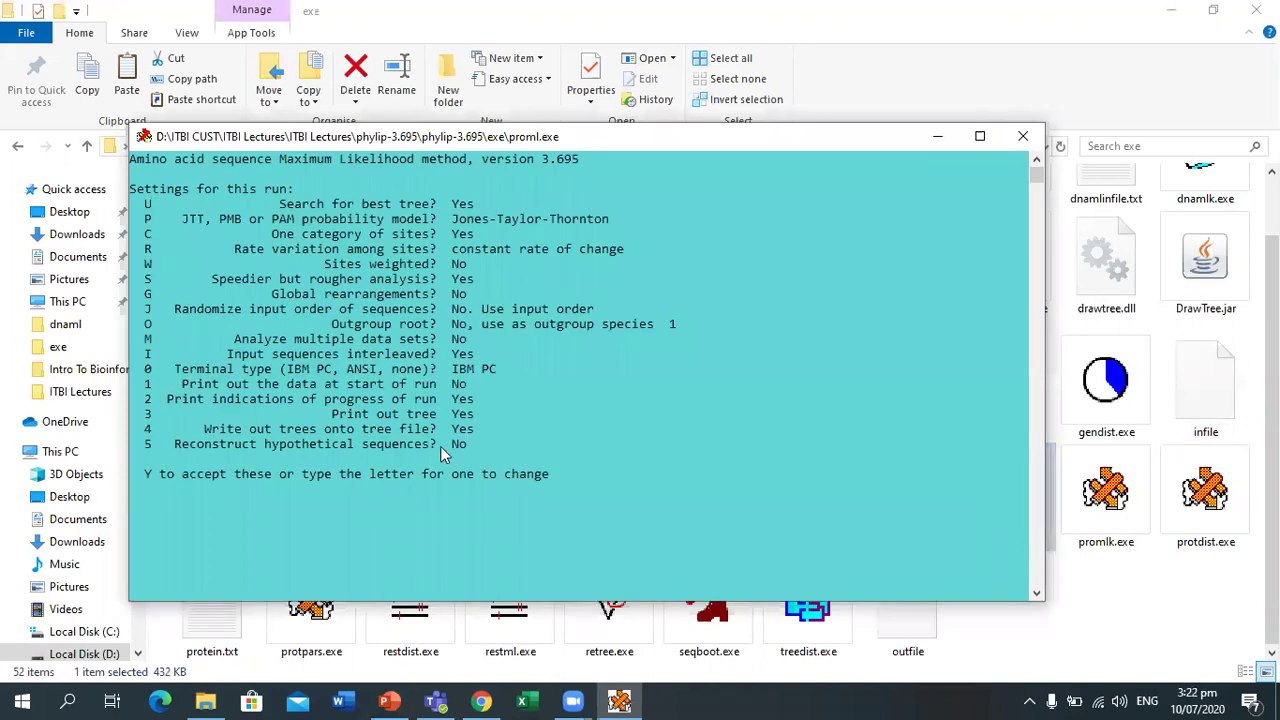
text(y)
key(Return)
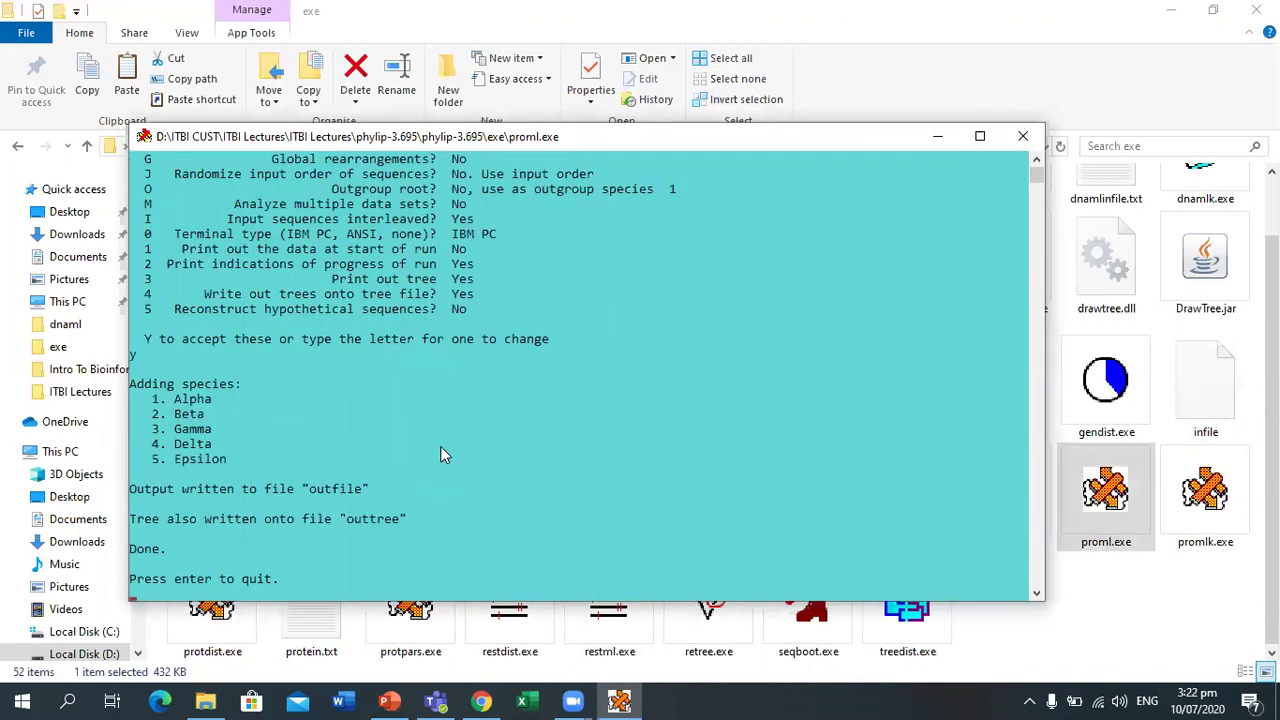
key(Return)
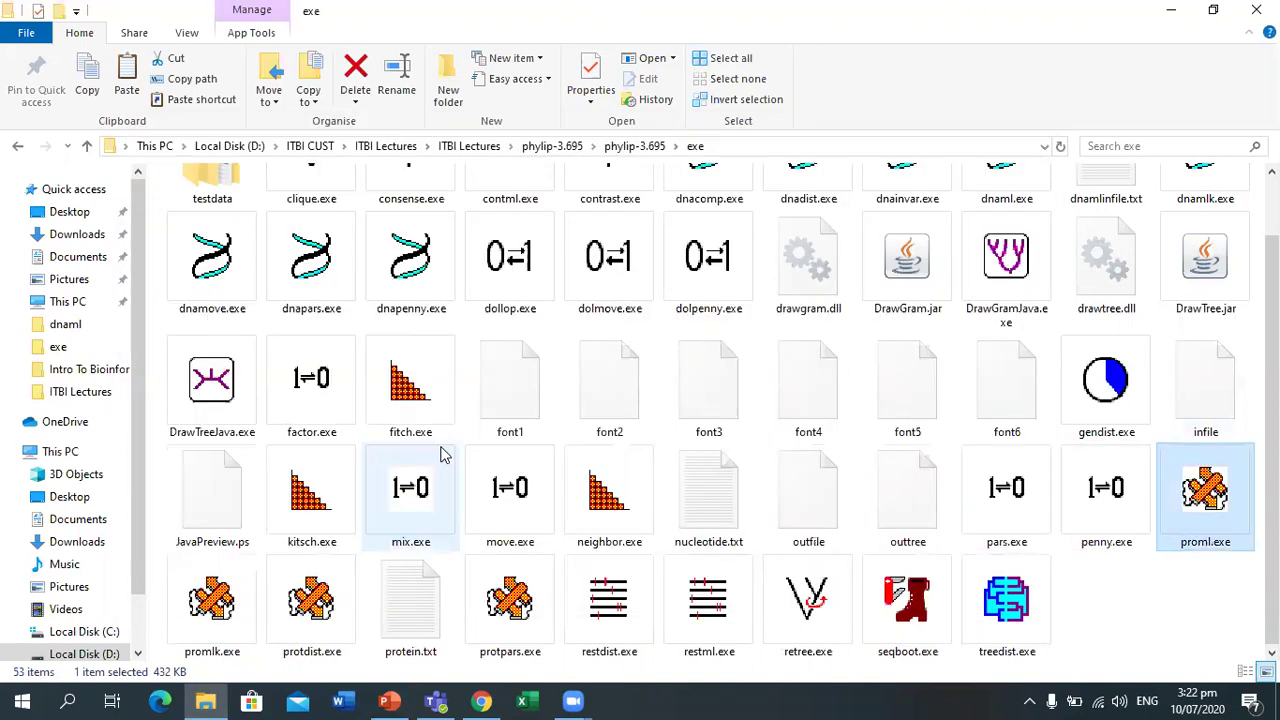
Close the DrawTree preview of plotfile.ps, and review the For Protein slide in PowerPoint before returning to the exe folder.
click(398, 697)
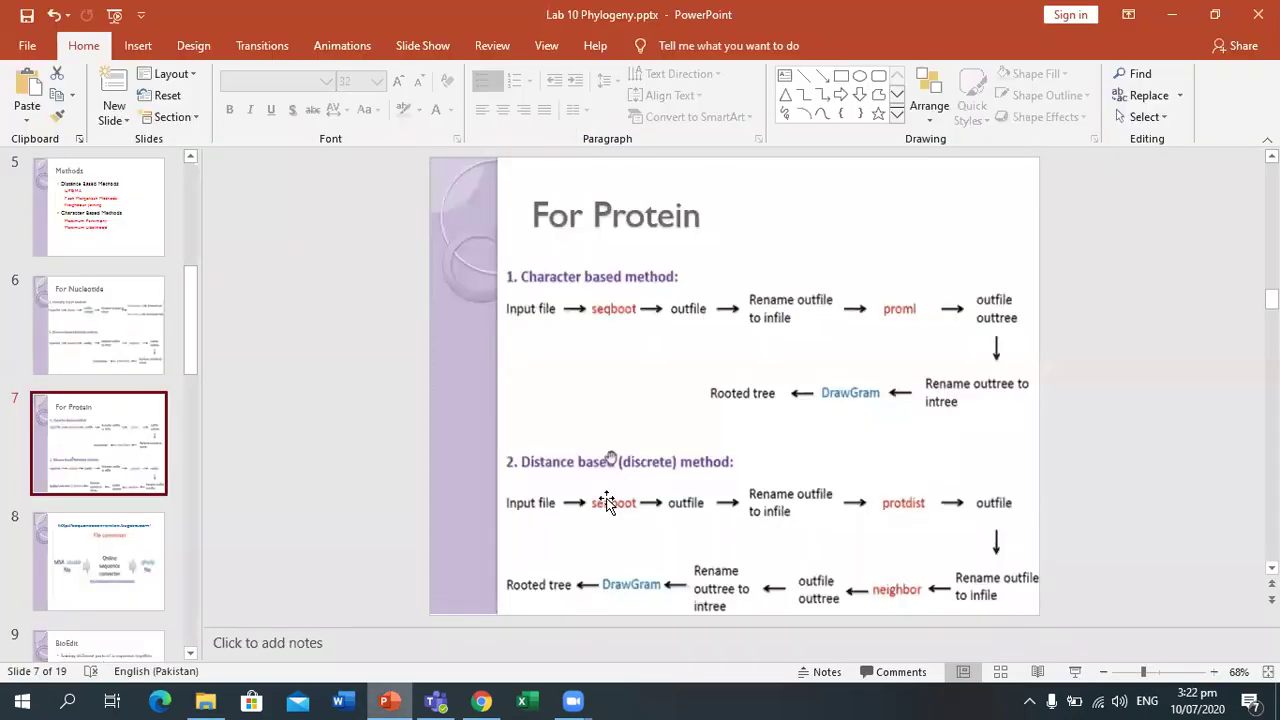
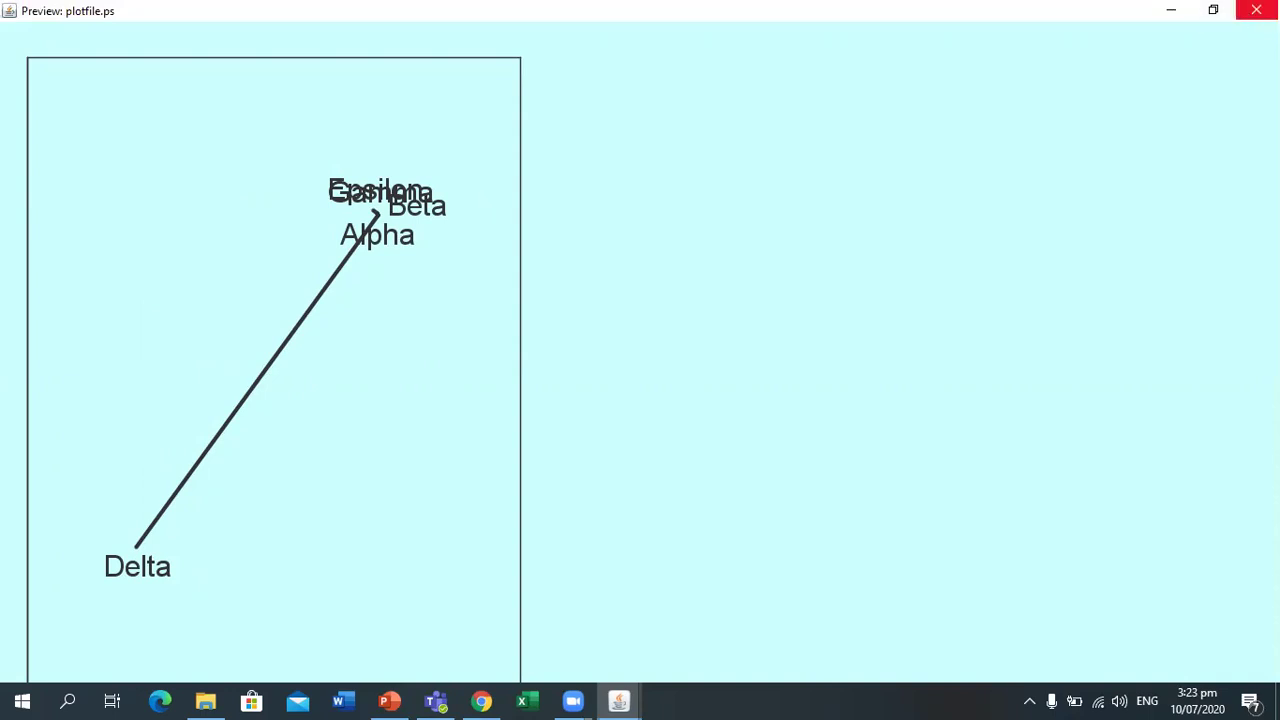
click(1256, 10)
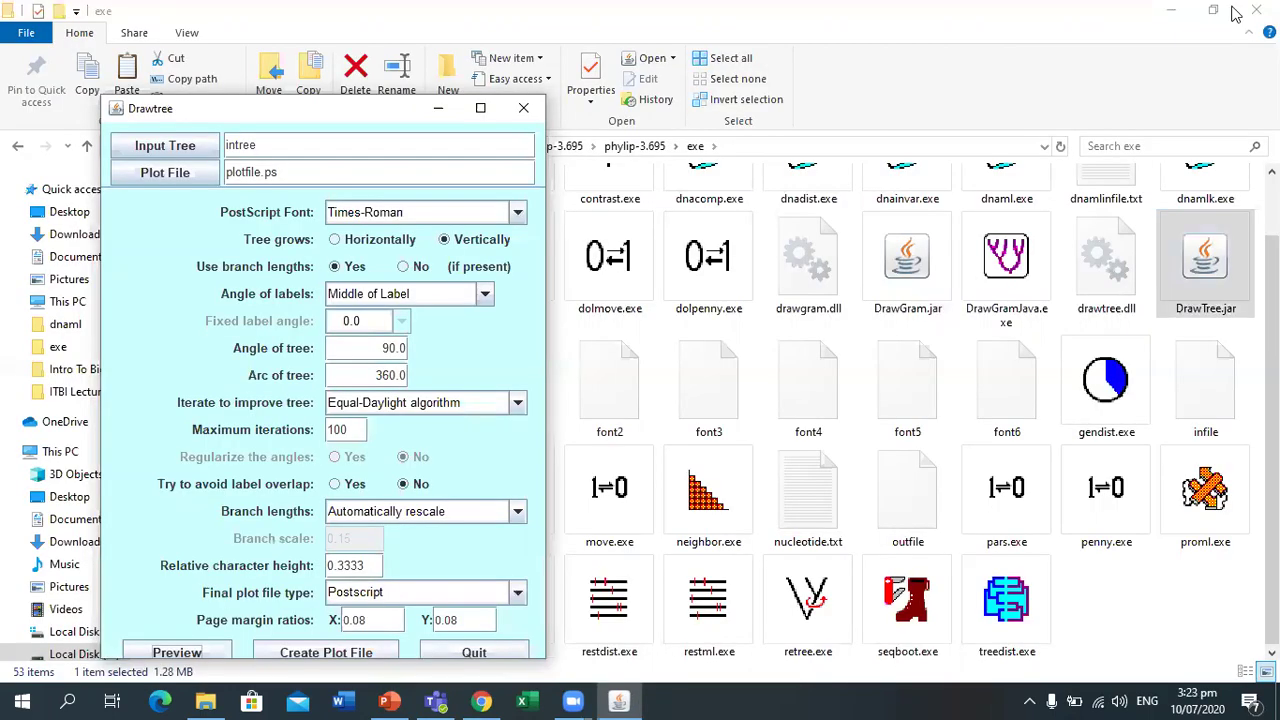
click(403, 699)
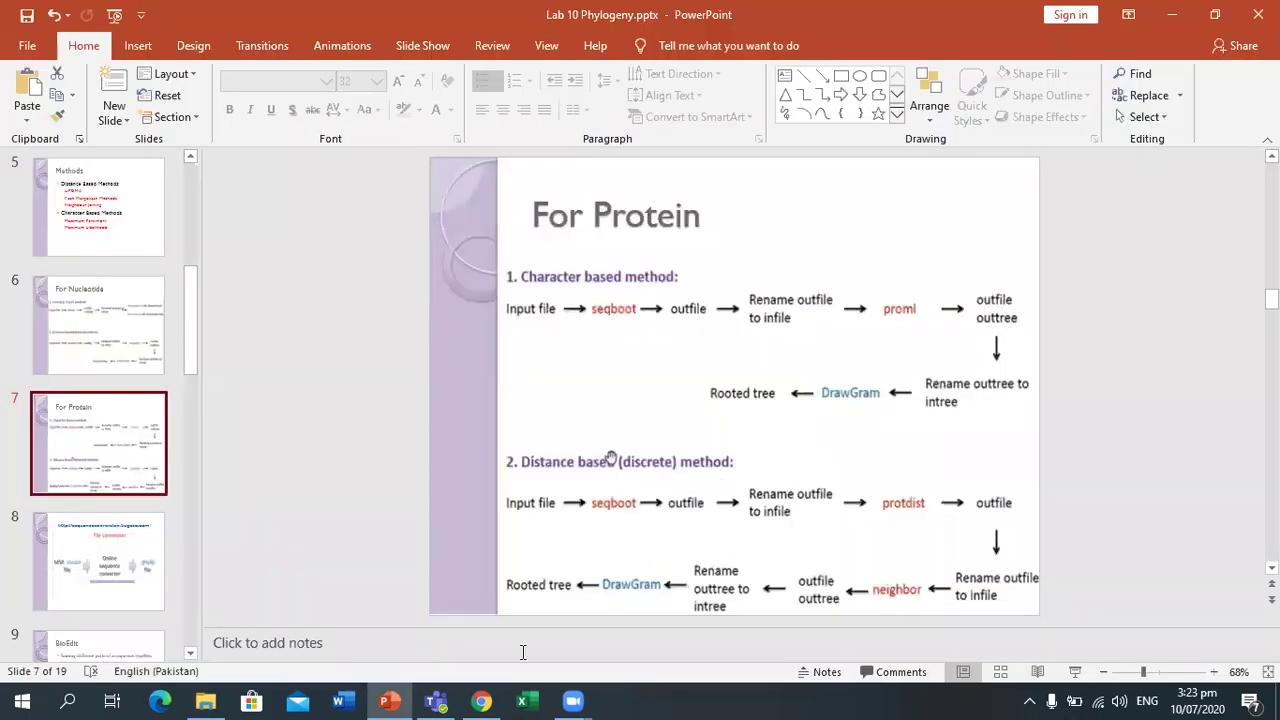
mouse_move(437, 700)
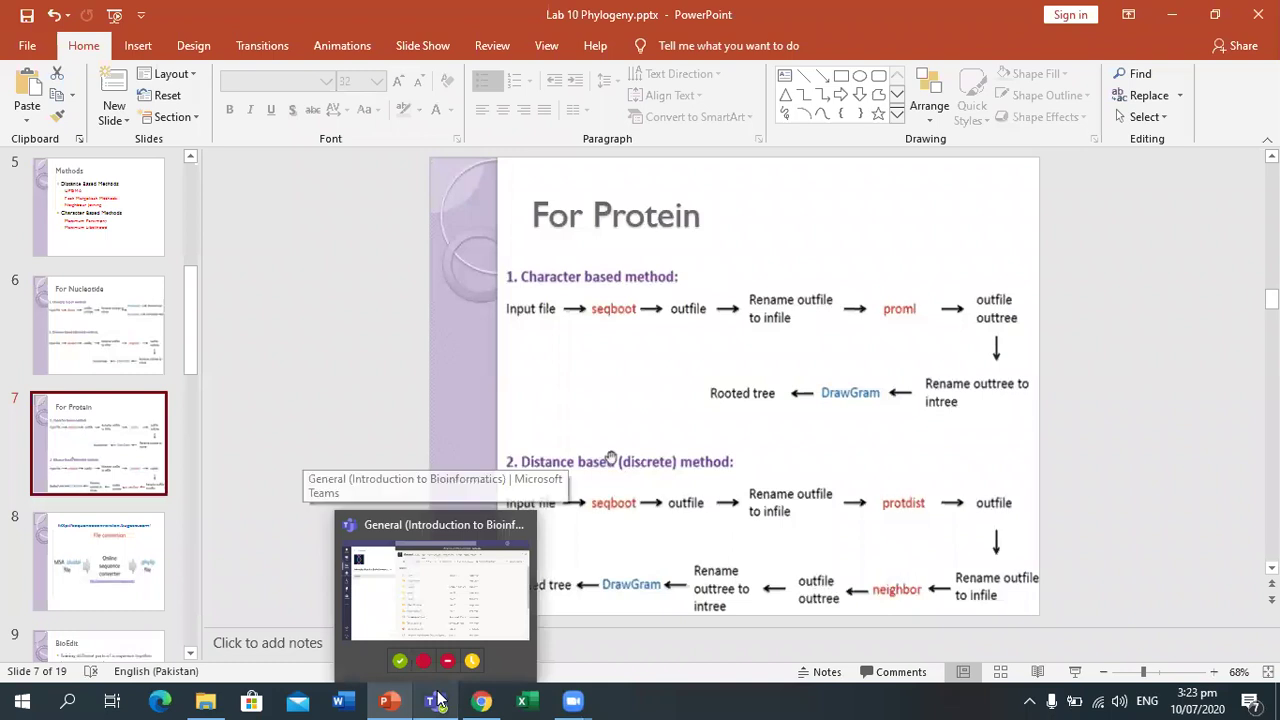
click(205, 700)
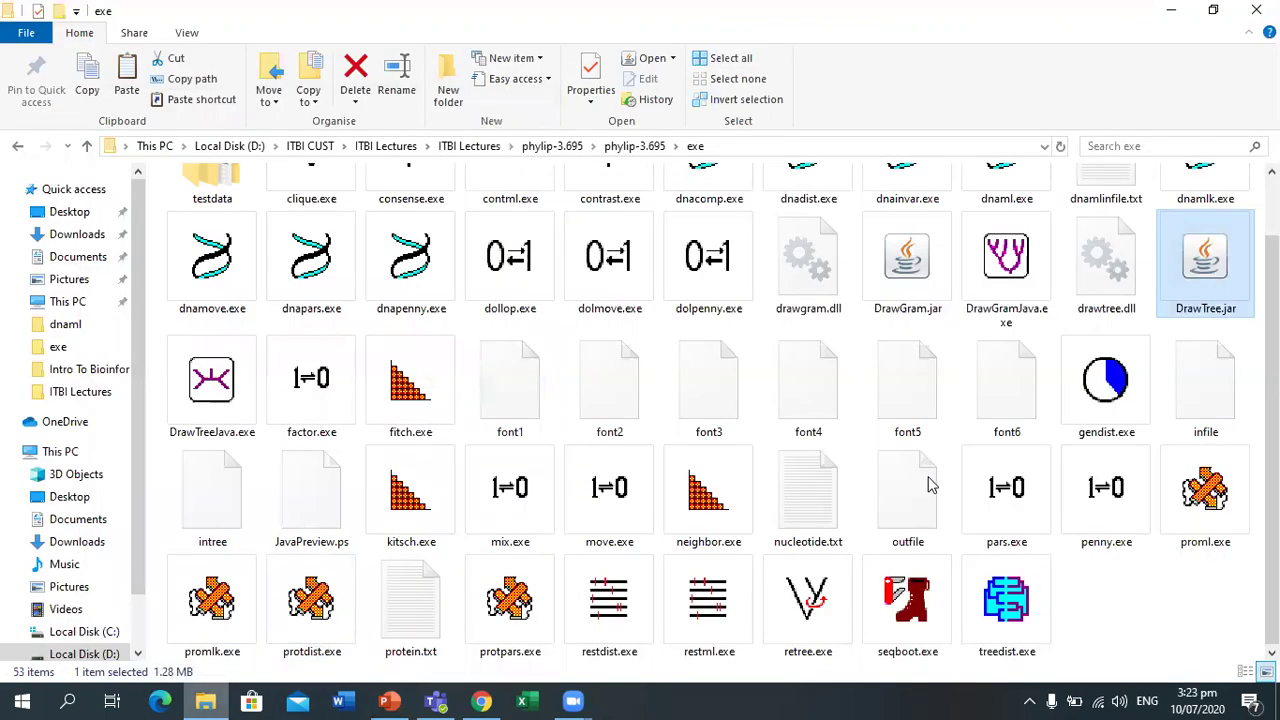
Delete the infile, intree and outfile files from the exe folder.
click(1207, 432)
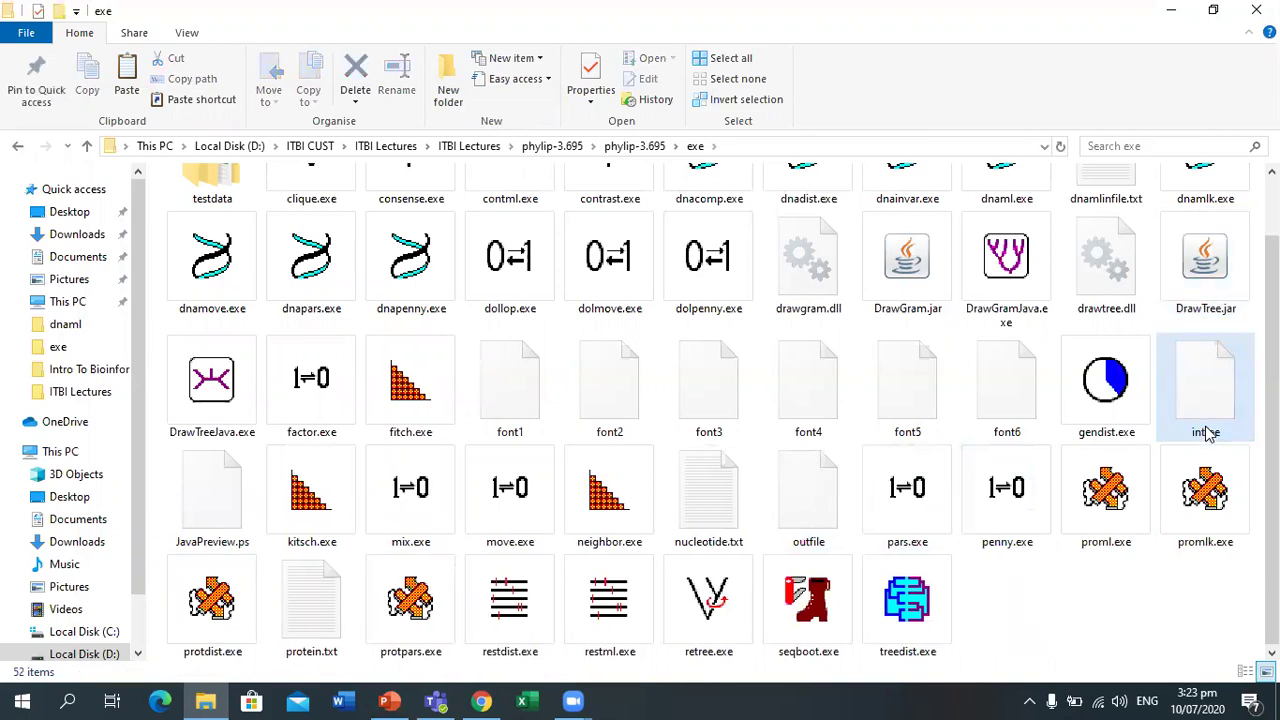
right_click(1207, 432)
click(1058, 363)
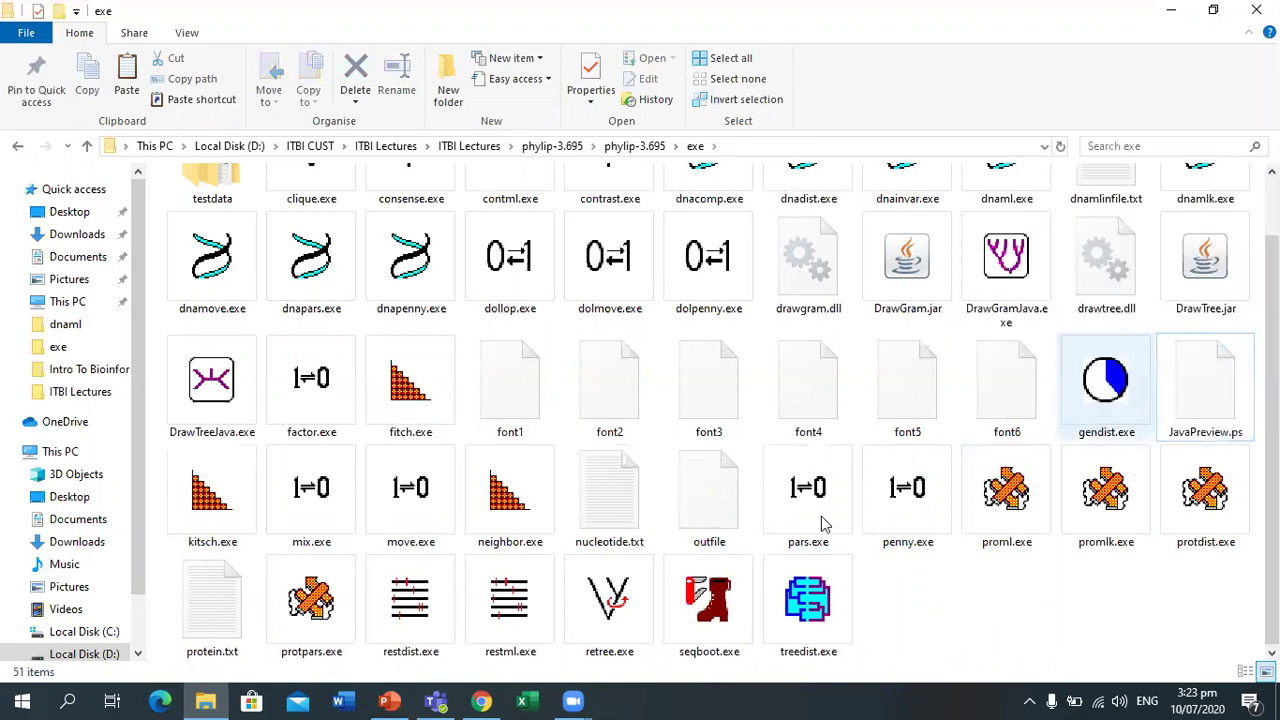
click(721, 532)
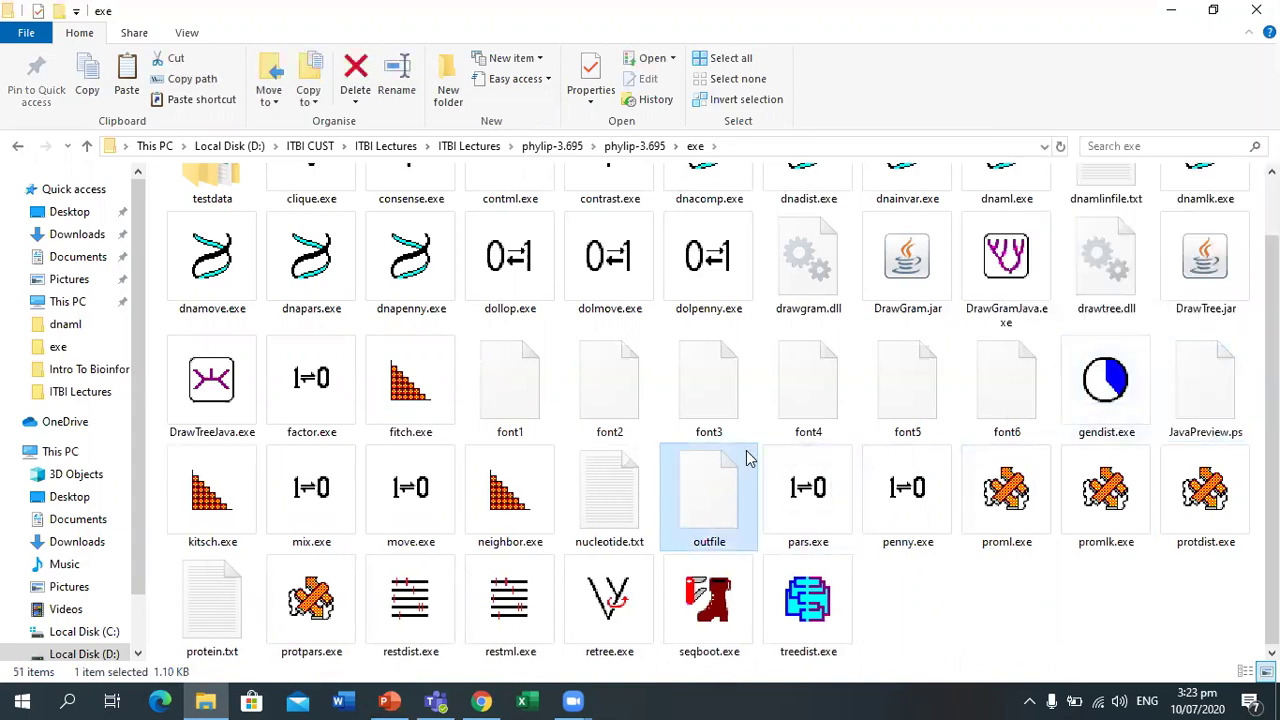
right_click(706, 523)
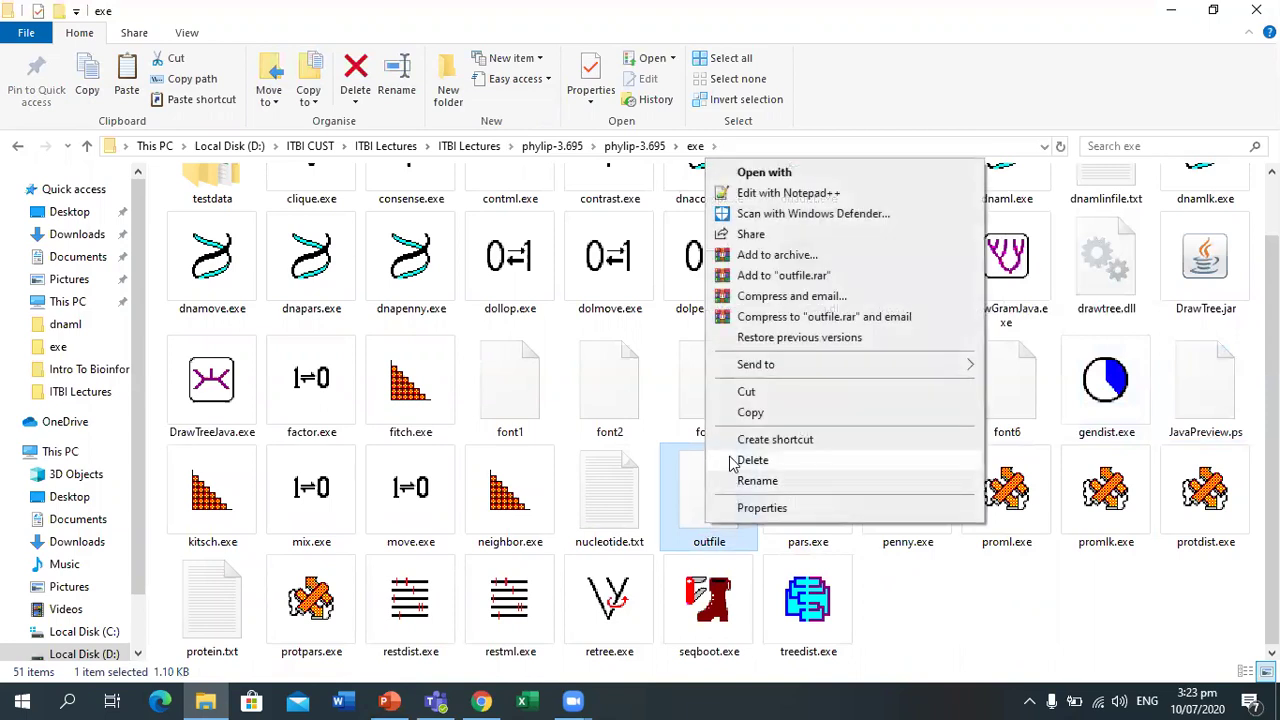
click(752, 460)
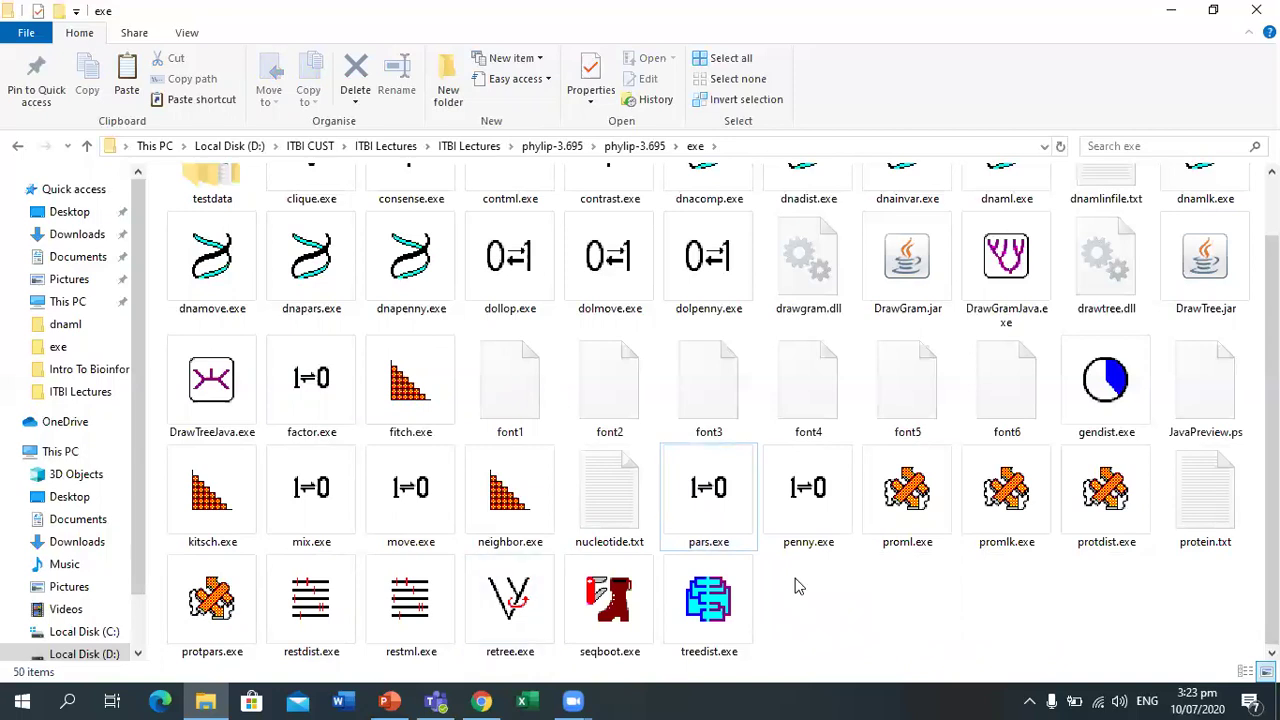
Run seqboot.exe on protein.txt again with the default settings and random number seed 3, and quit it when done.
click(612, 628)
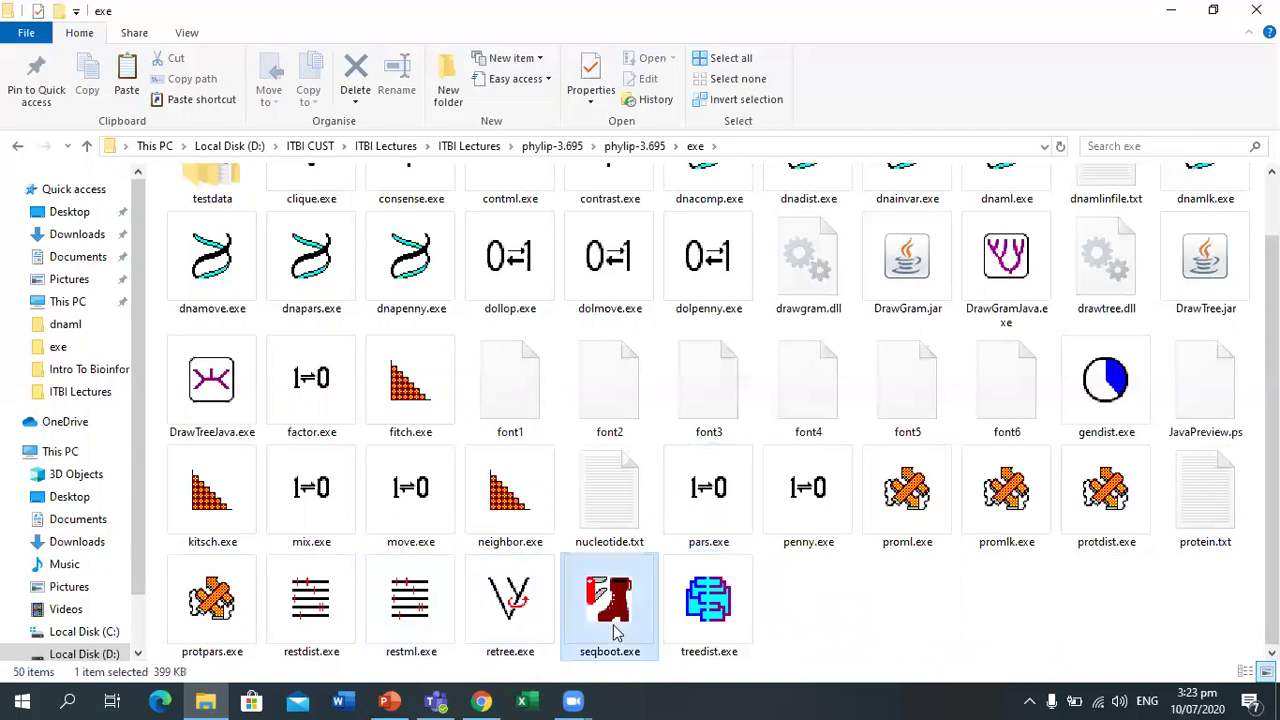
double_click(612, 626)
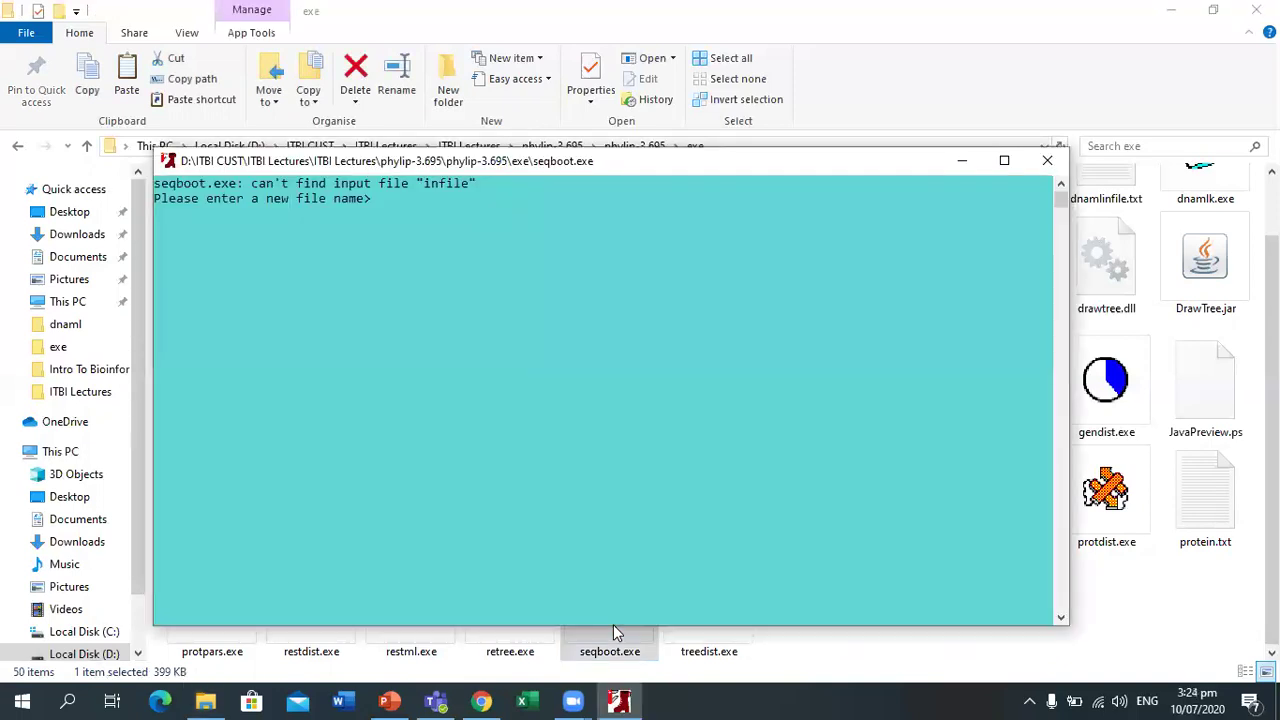
text(protein.txt)
key(Return)
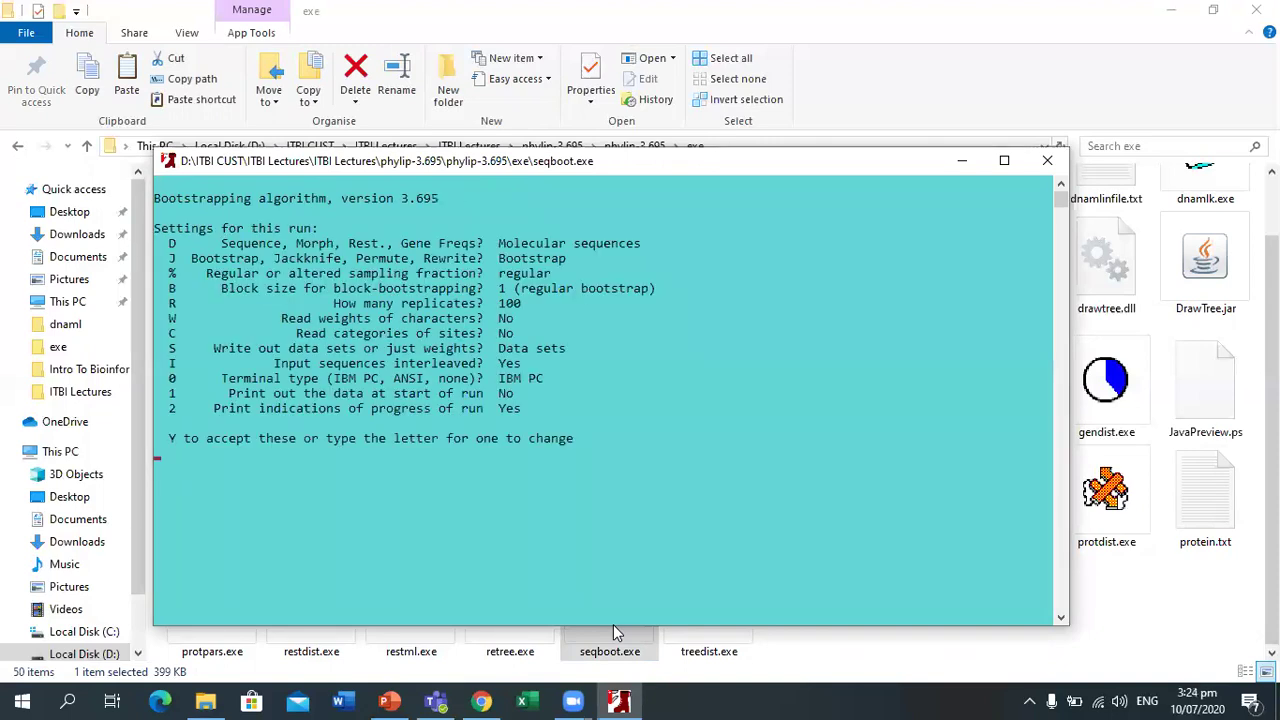
text(y)
key(Return)
text(3)
key(Return)
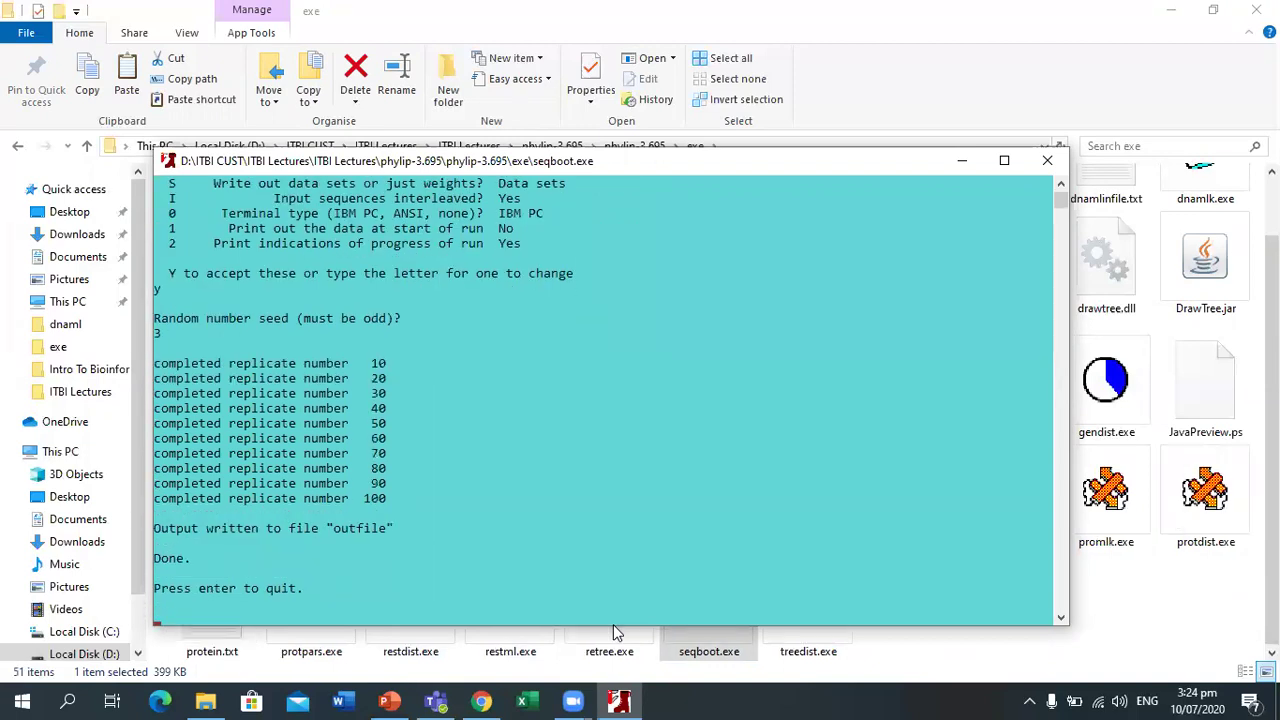
key(Return)
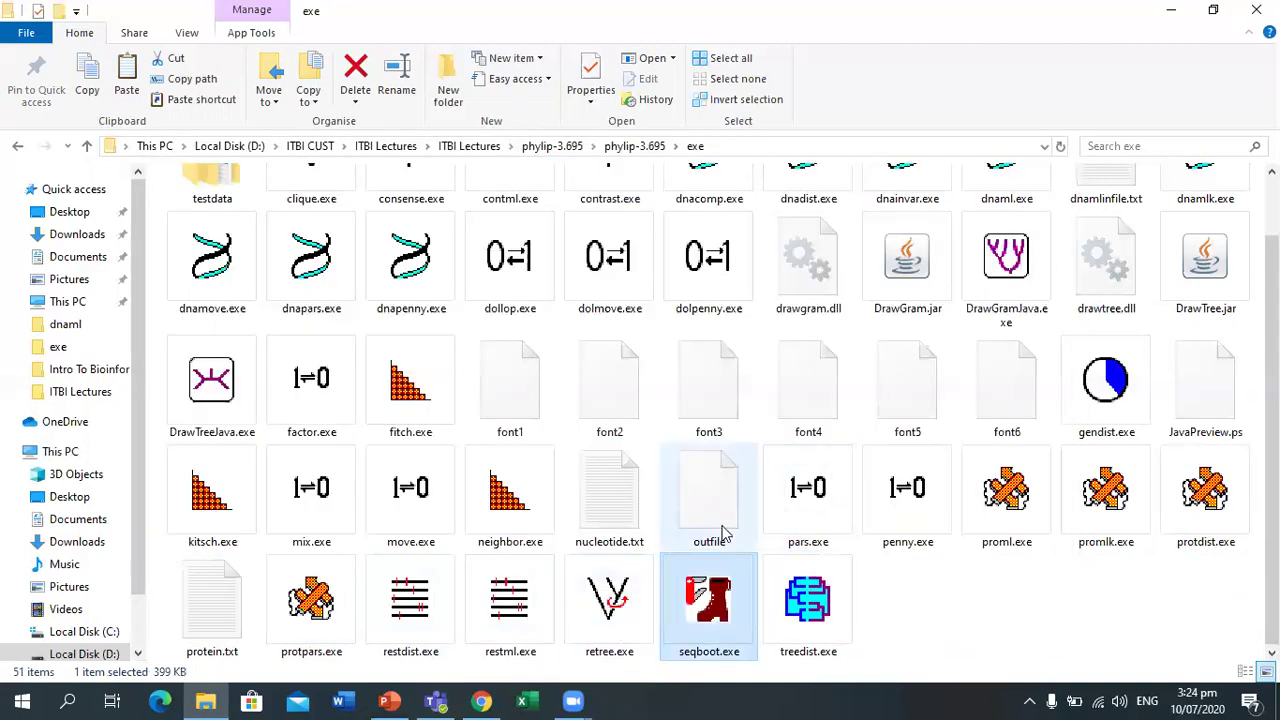
Rename the new outfile to infile, and check the distance based method on the For Protein slide in PowerPoint.
click(720, 534)
right_click(721, 524)
click(757, 482)
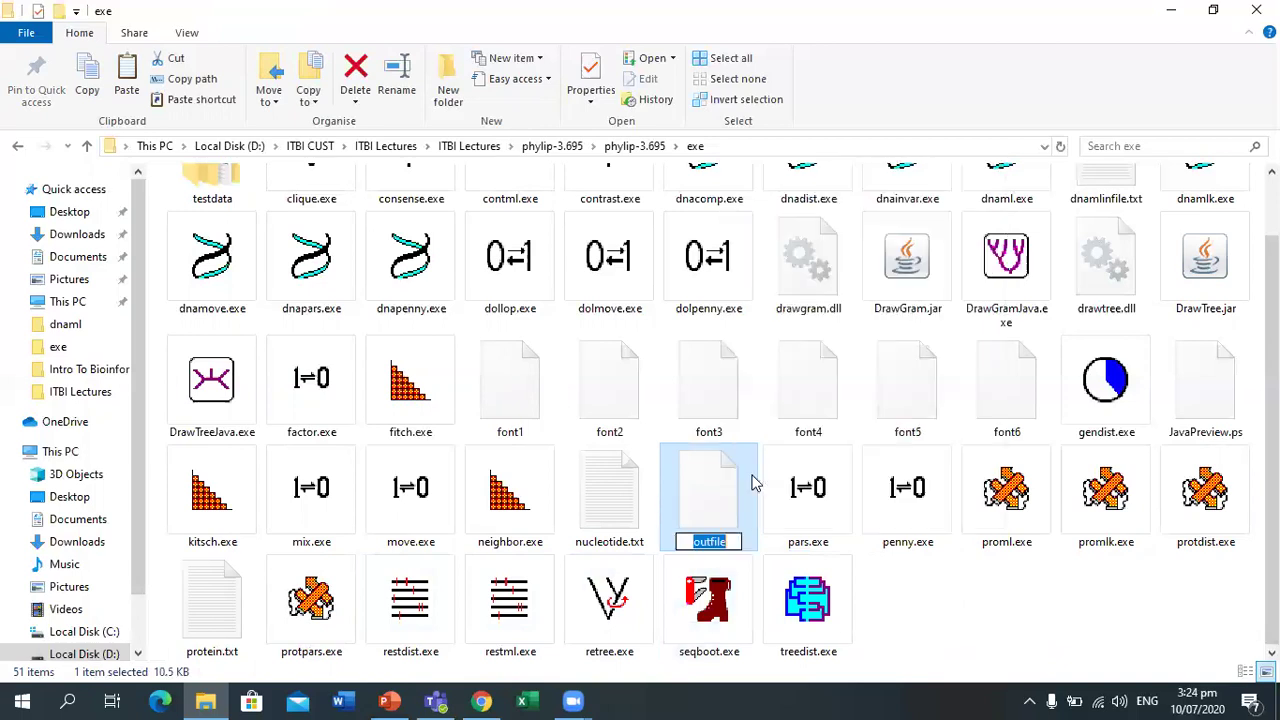
text(infile)
key(Return)
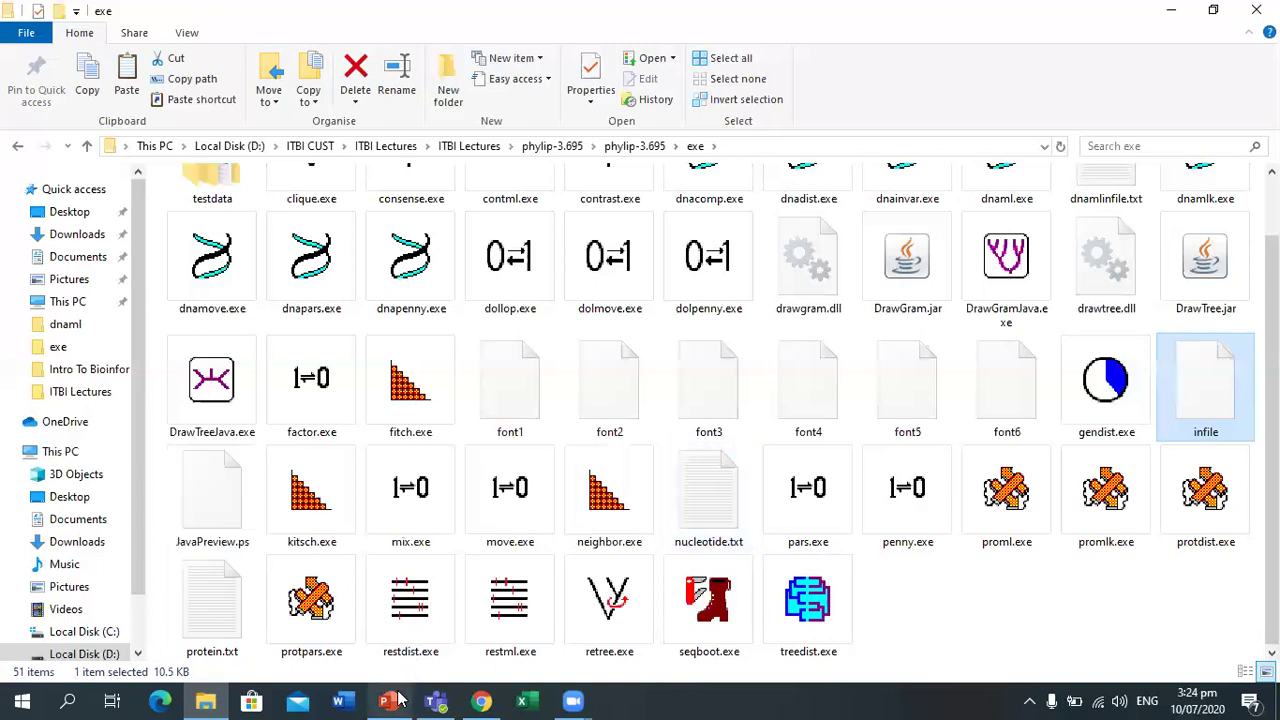
click(391, 700)
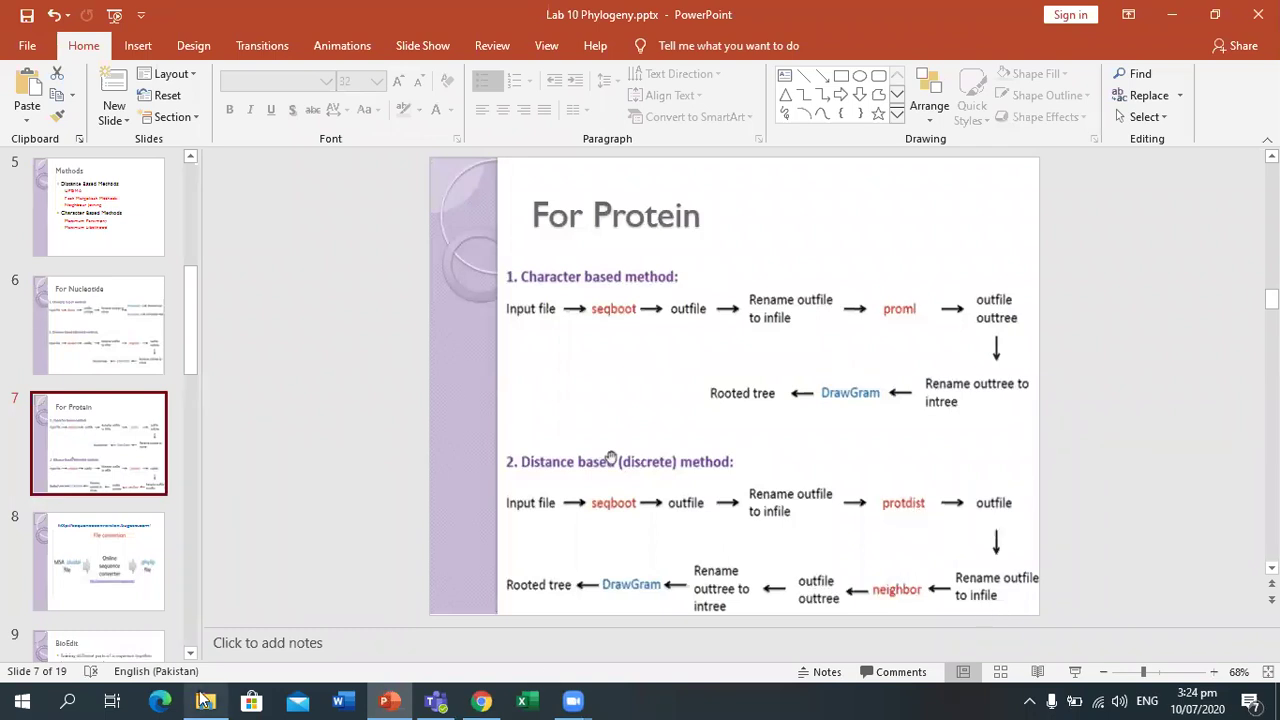
Switch to the exe folder, run protdist.exe on infile with the default settings, and quit it when done.
key(alt+Tab)
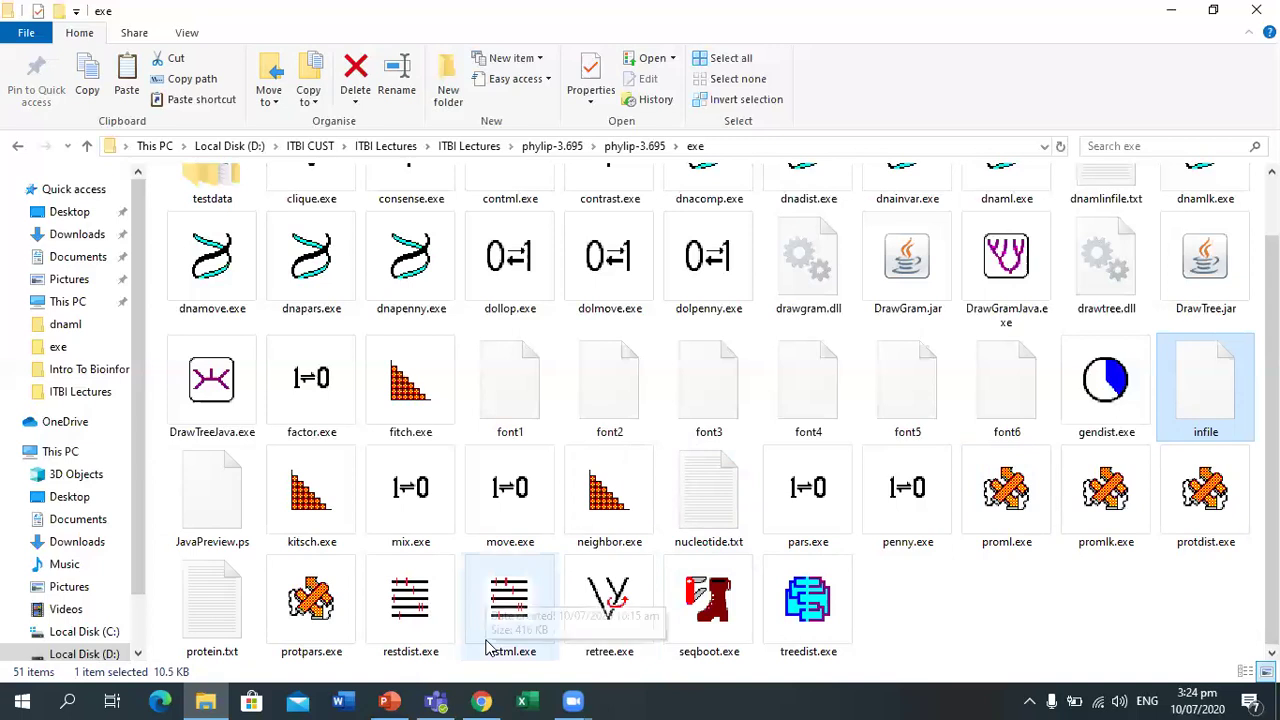
click(1207, 514)
double_click(1207, 514)
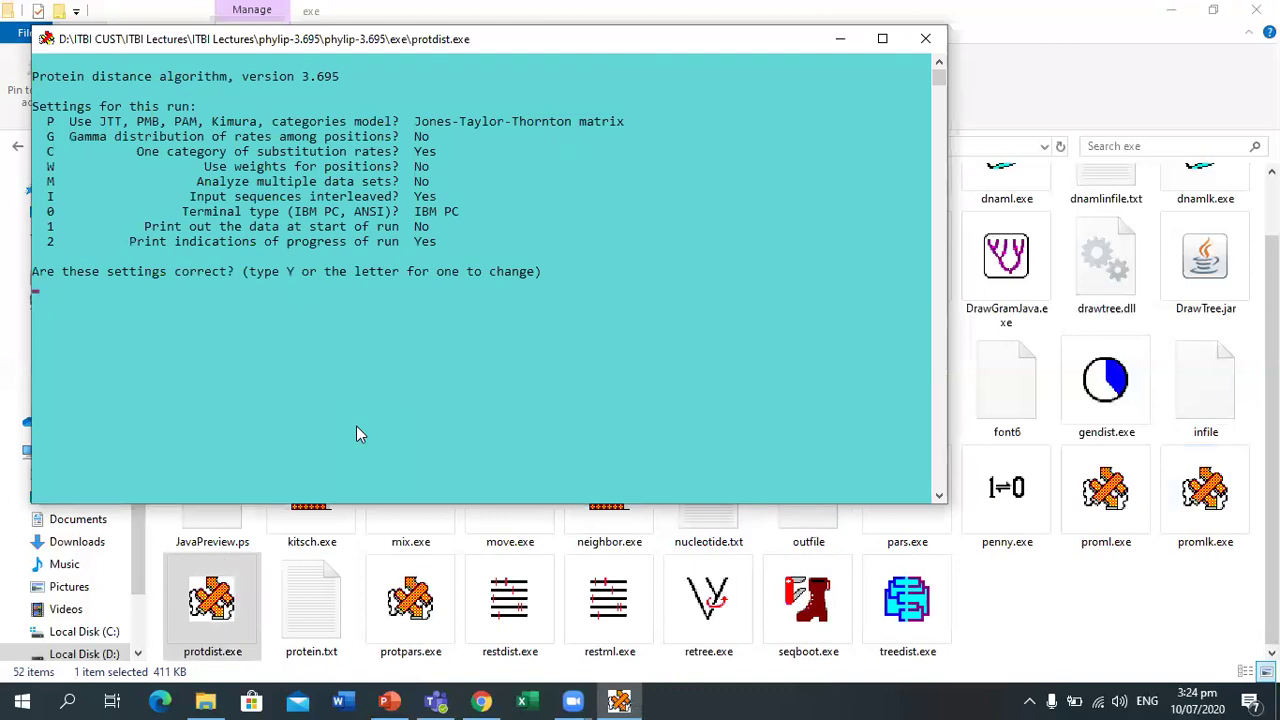
text(y)
key(Return)
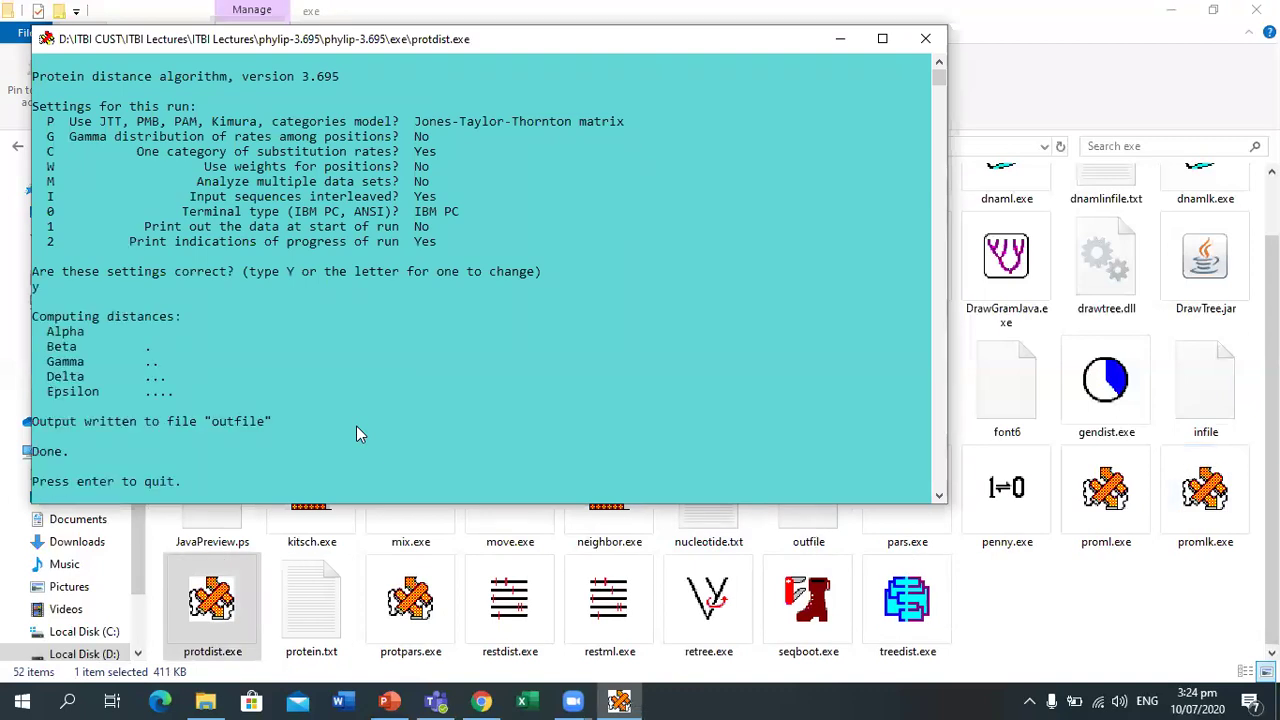
key(Return)
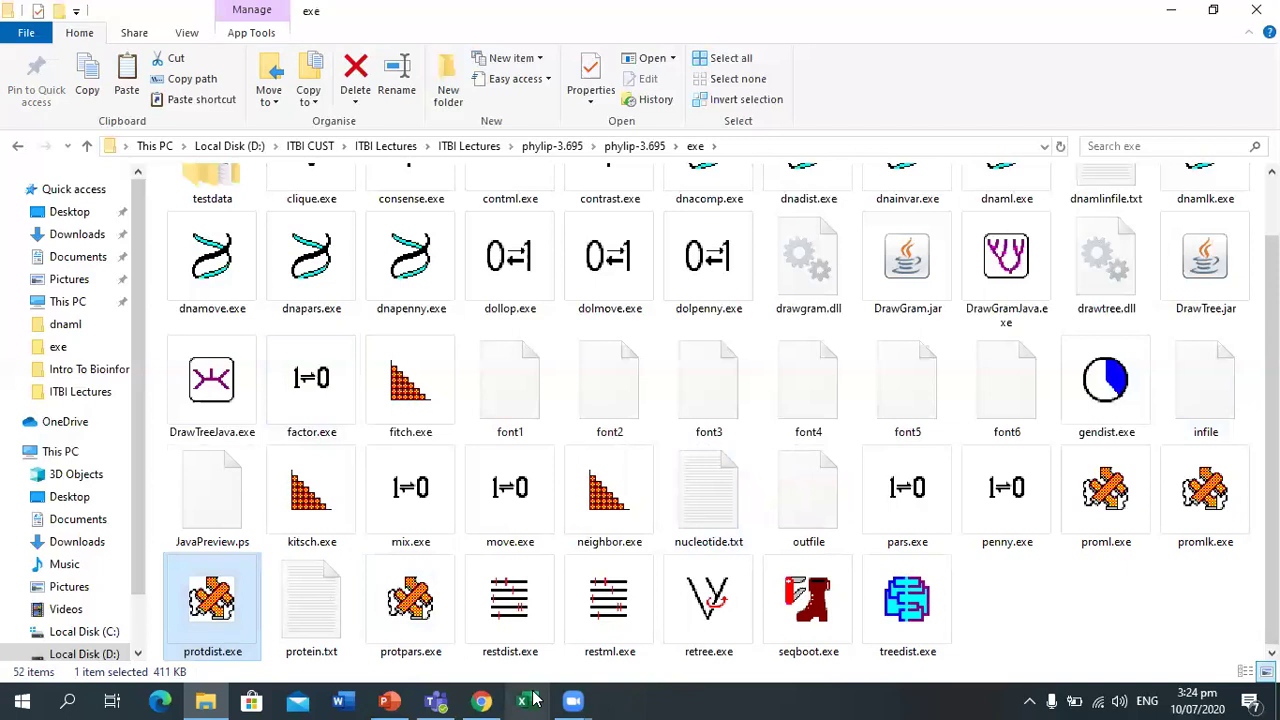
Check the For Protein slide in PowerPoint, and replace the old infile in the exe folder with outfile renamed to infile.
click(392, 700)
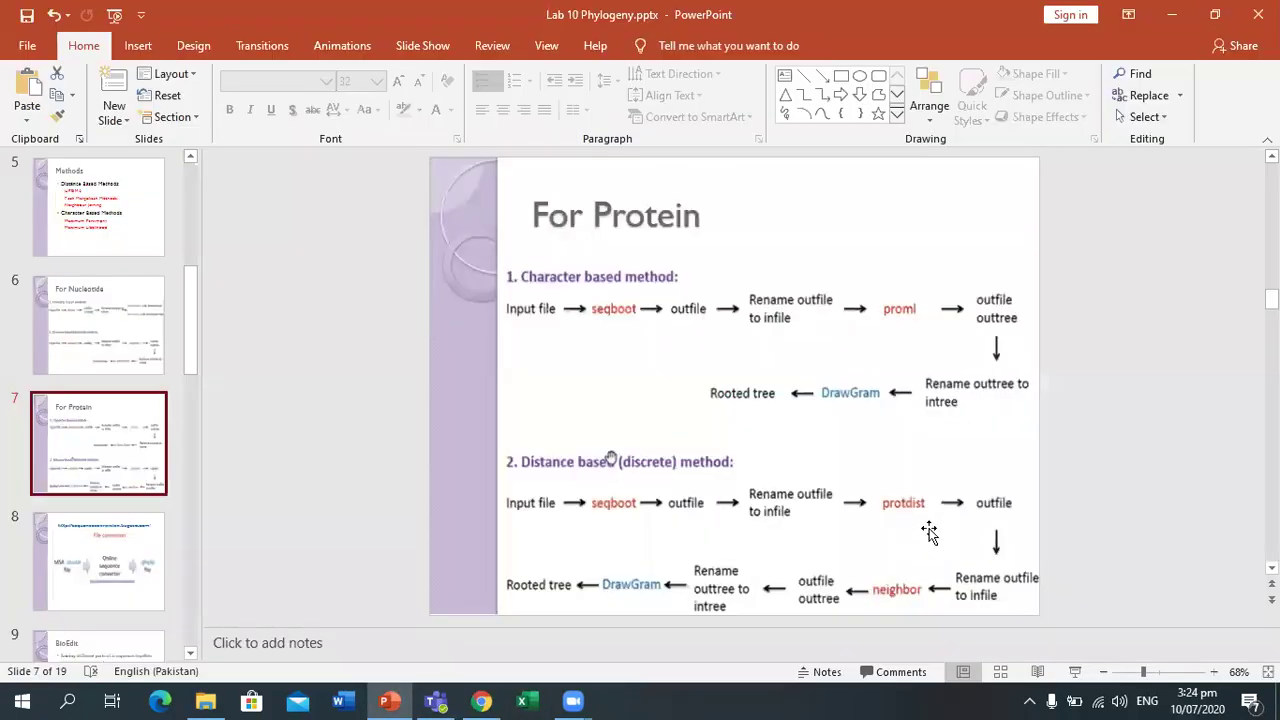
click(204, 700)
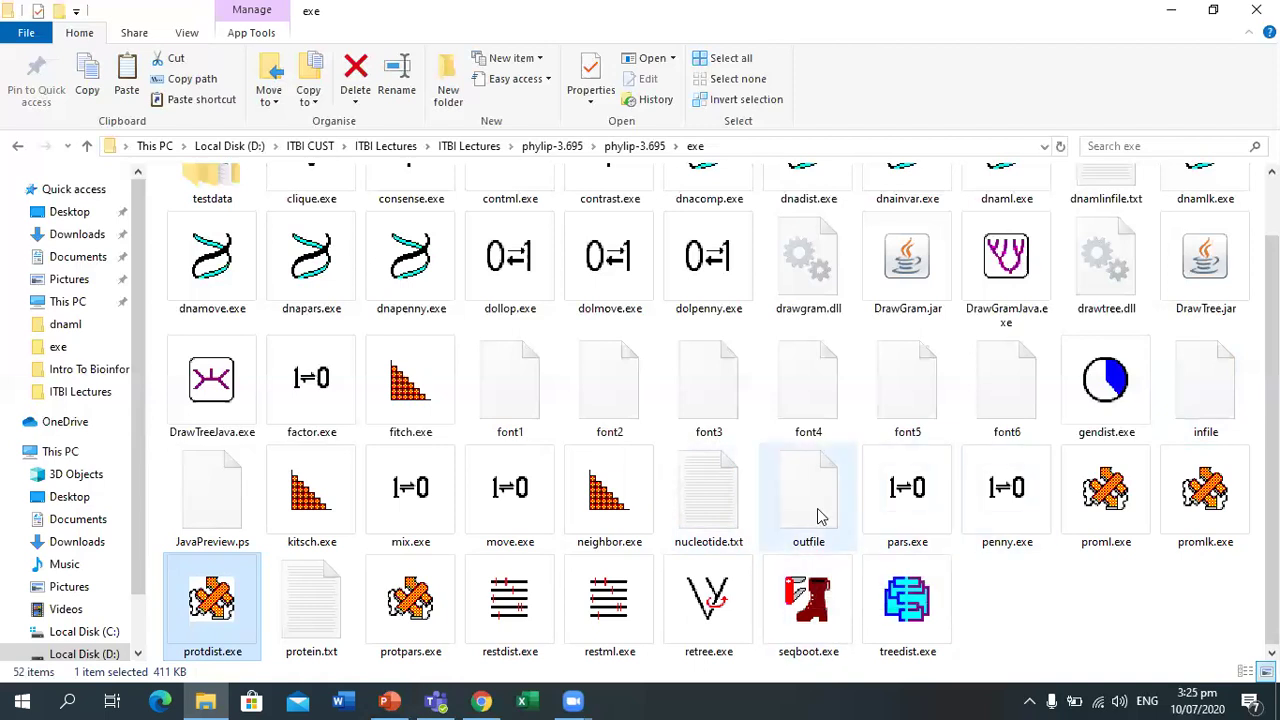
right_click(818, 515)
click(1228, 414)
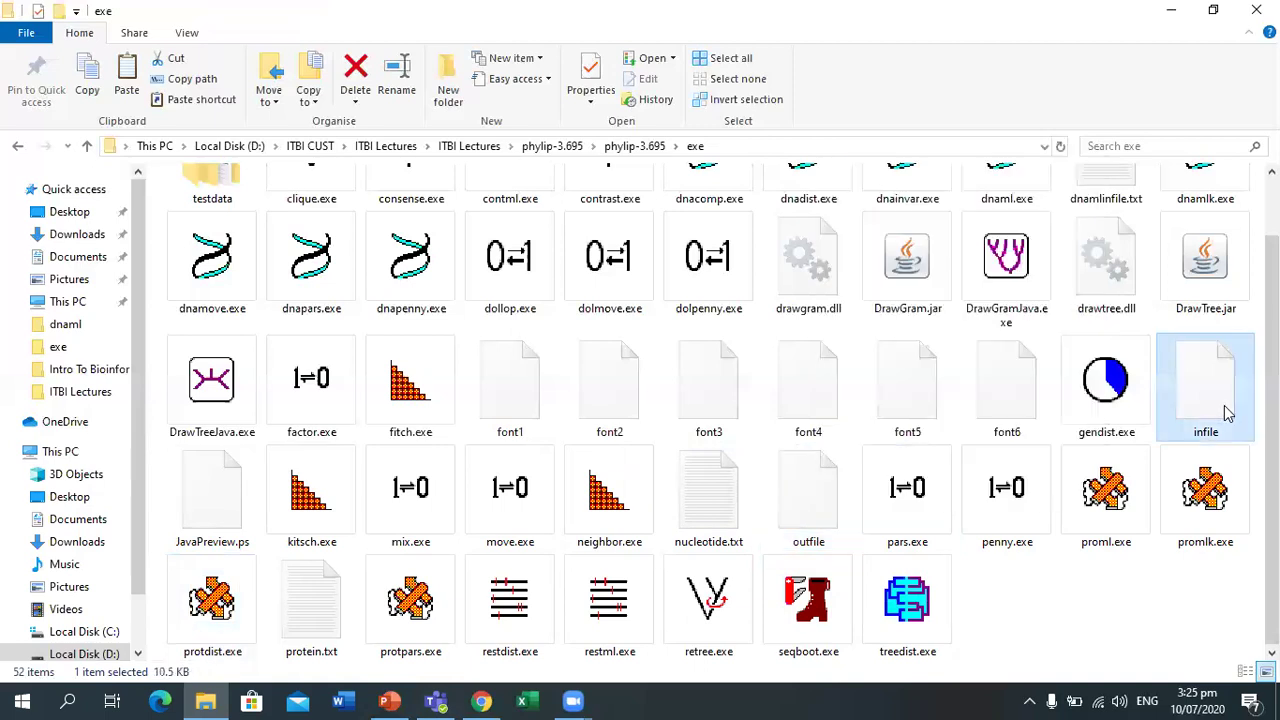
key(Delete)
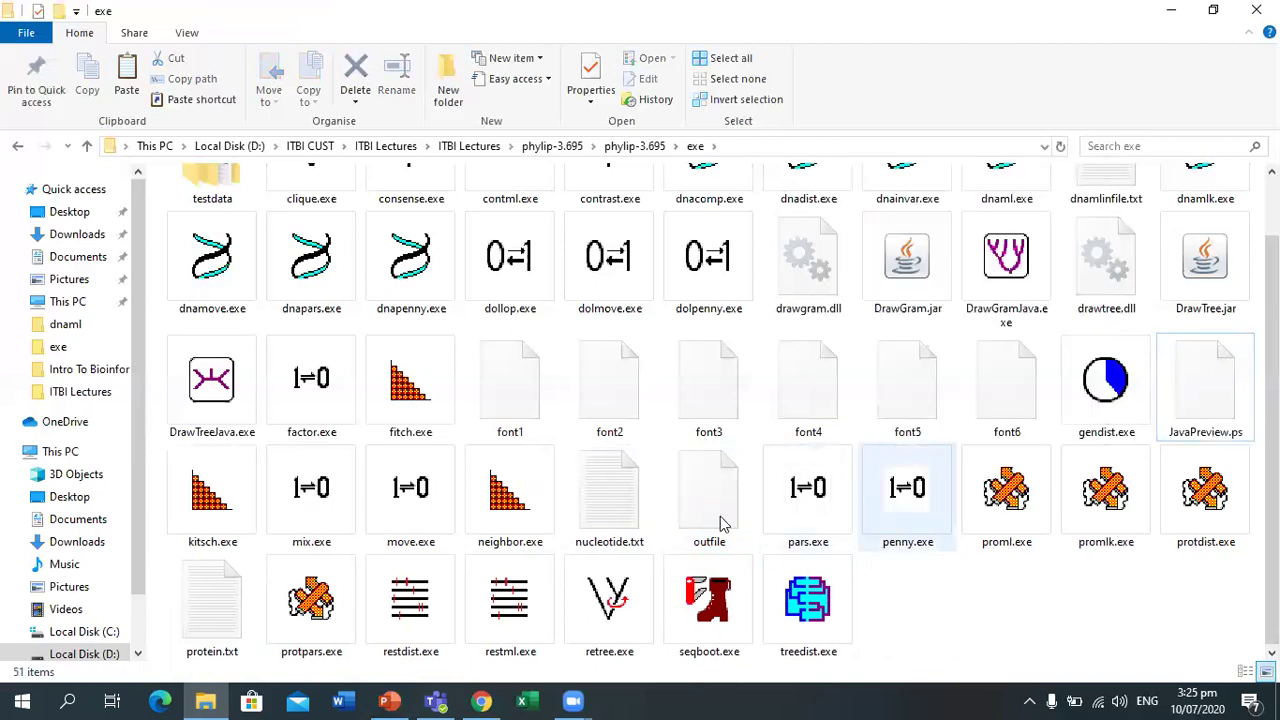
right_click(720, 516)
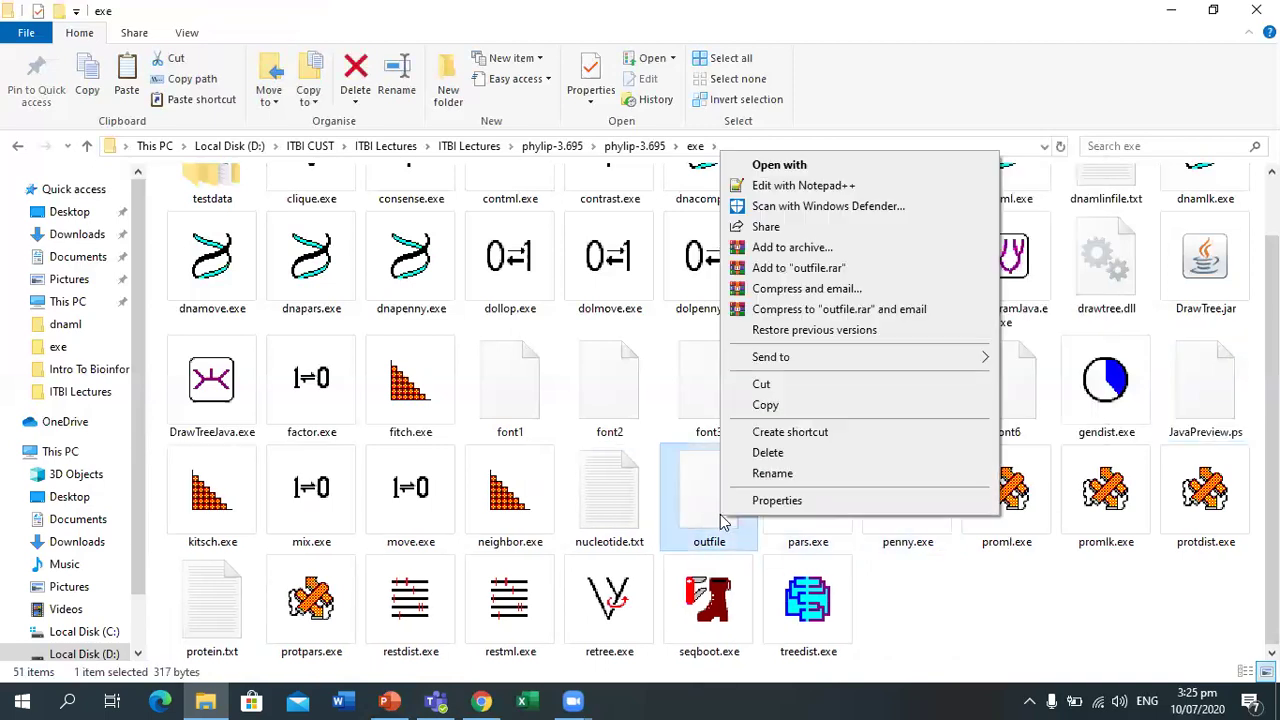
click(770, 474)
text(infile)
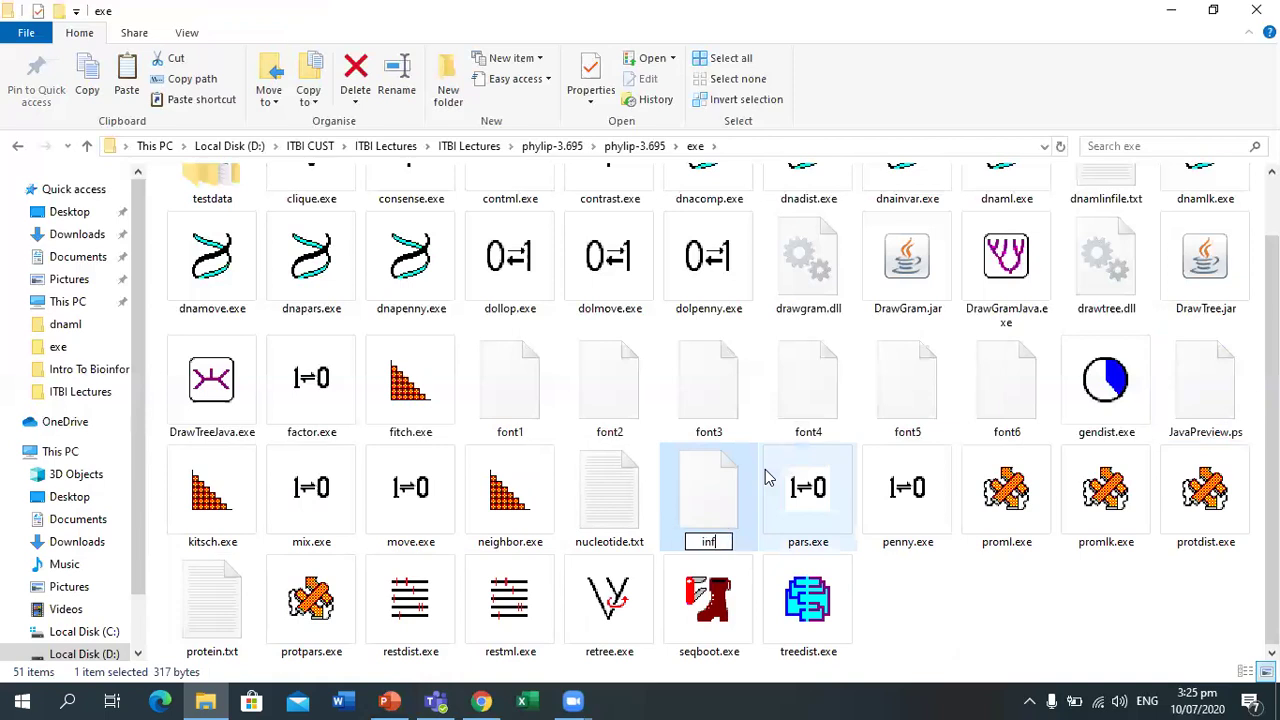
key(Return)
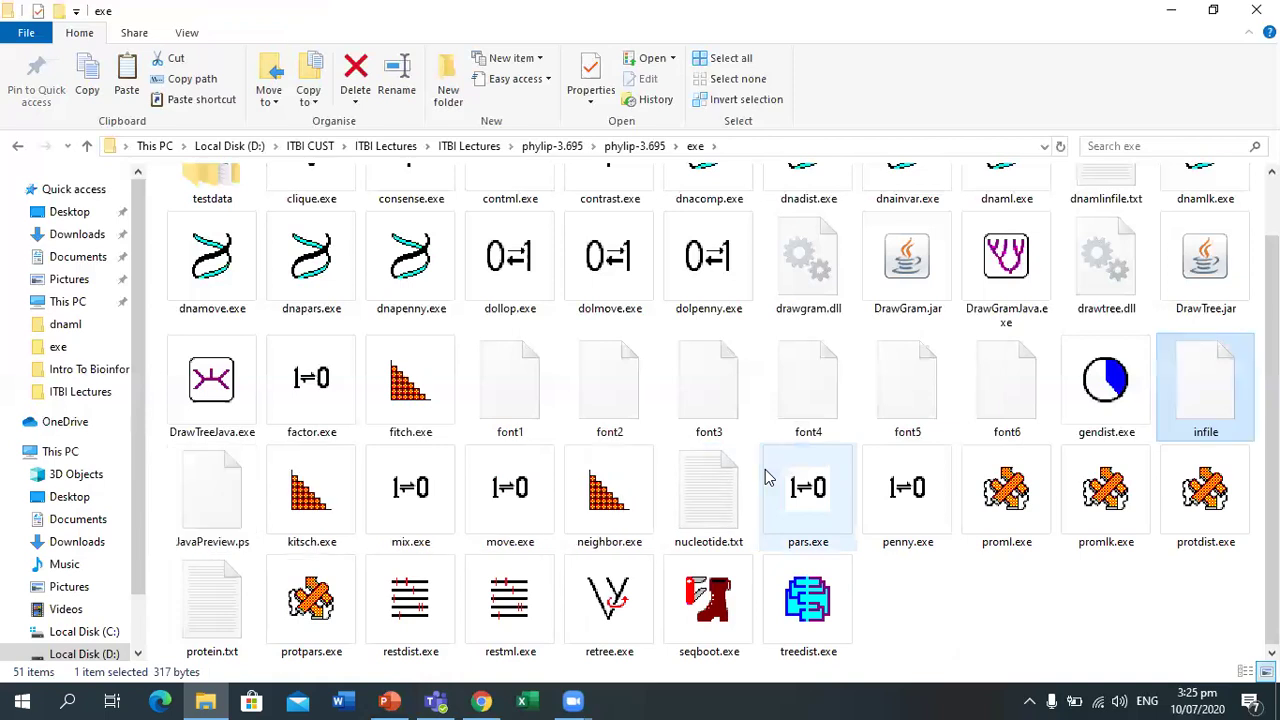
Run neighbor.exe on the new infile with the default Neighbor-joining settings, and quit it when done.
double_click(597, 510)
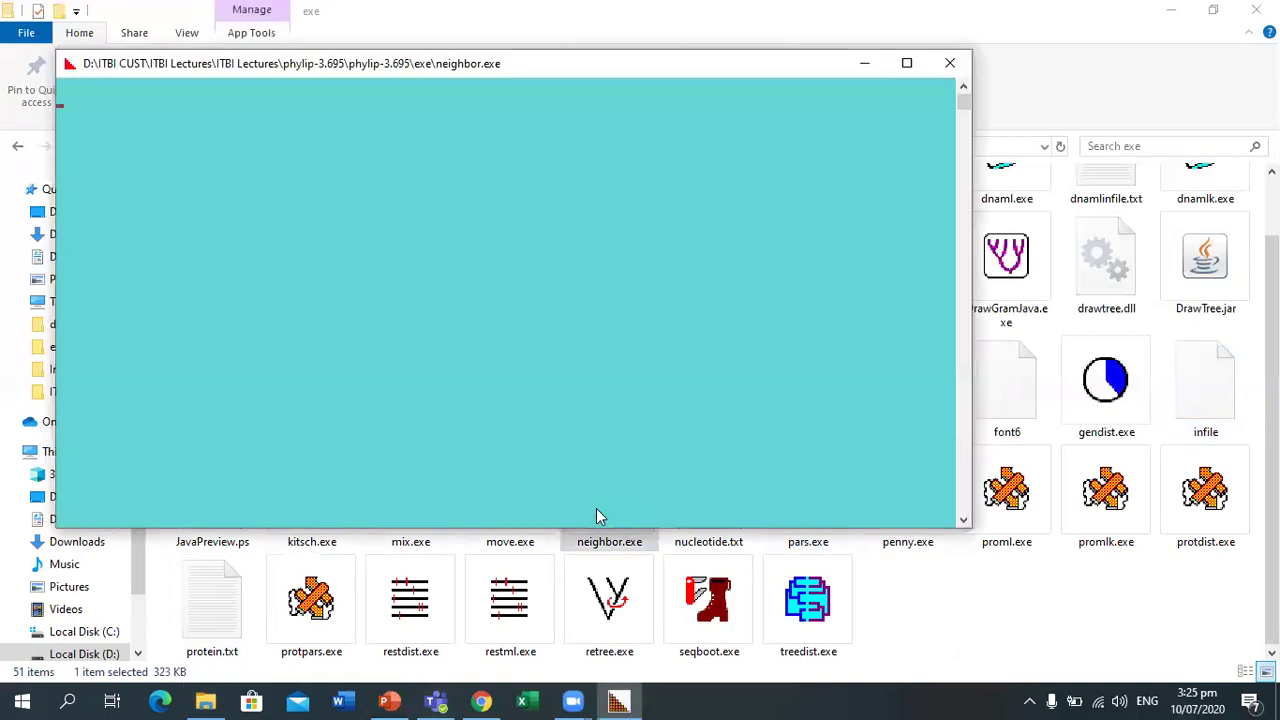
text(y)
key(Return)
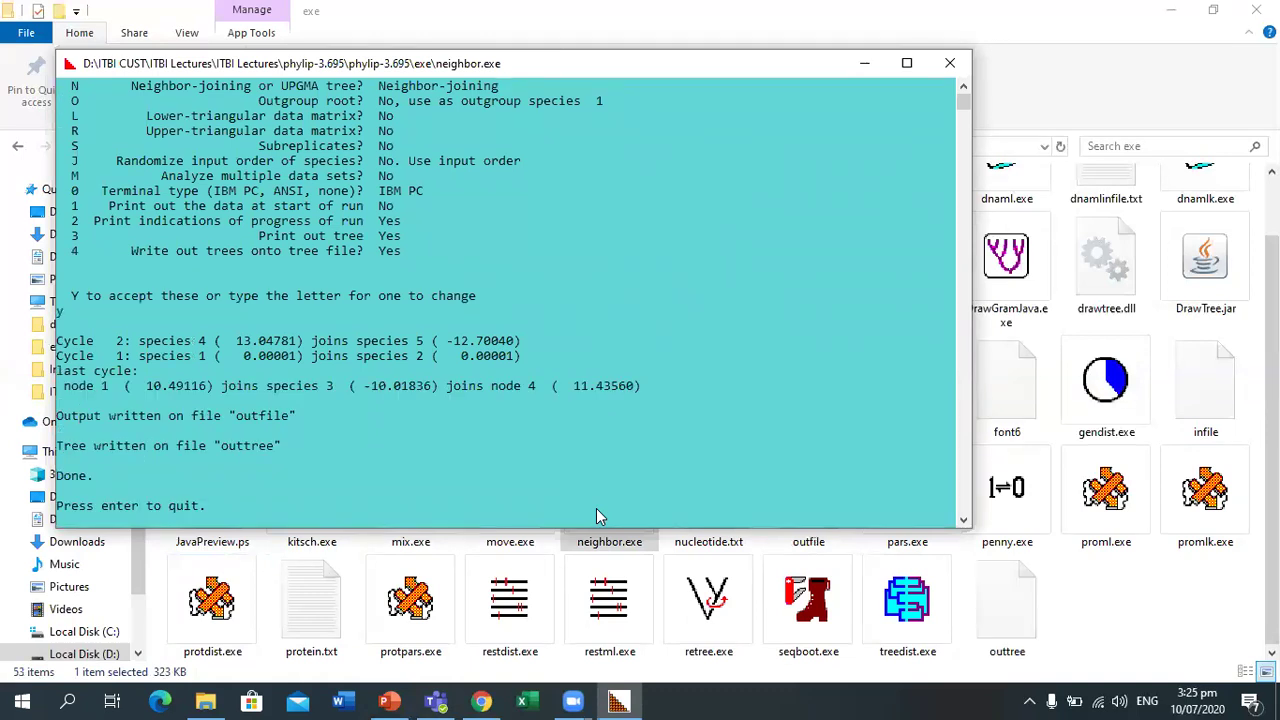
key(Return)
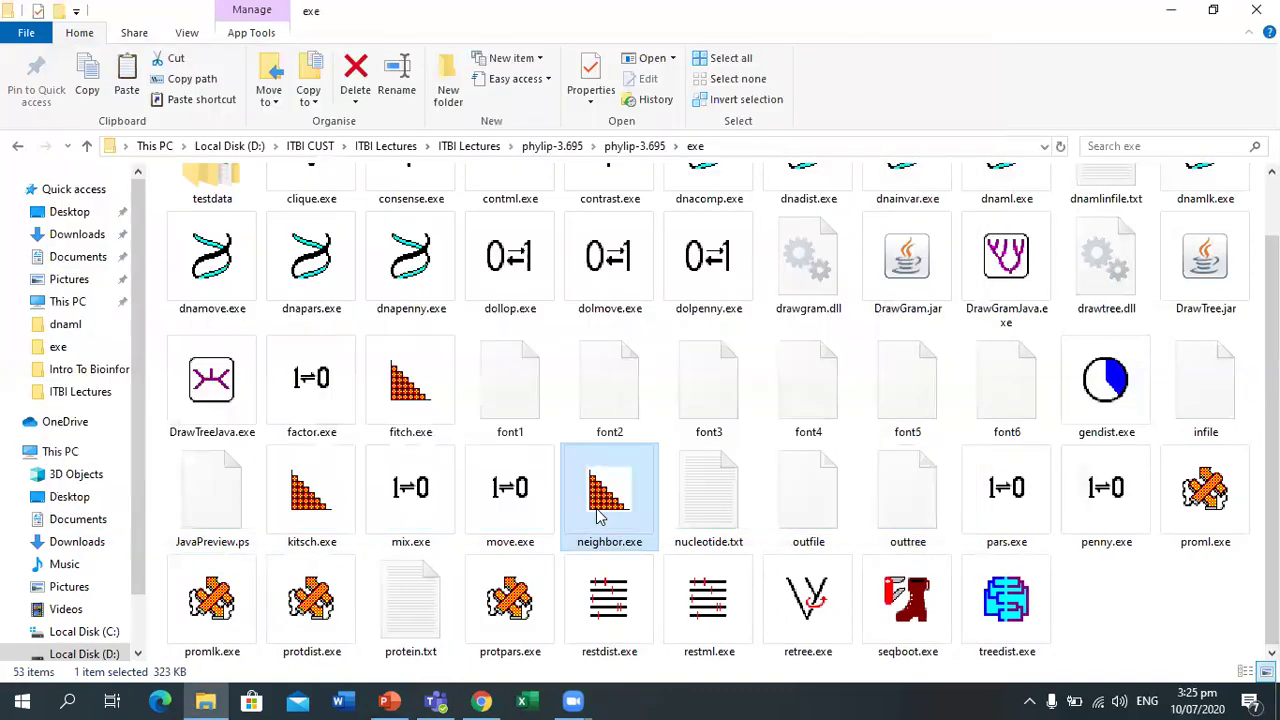
Check the For Protein slide in PowerPoint, and rename outtree to intree in the exe folder.
click(397, 700)
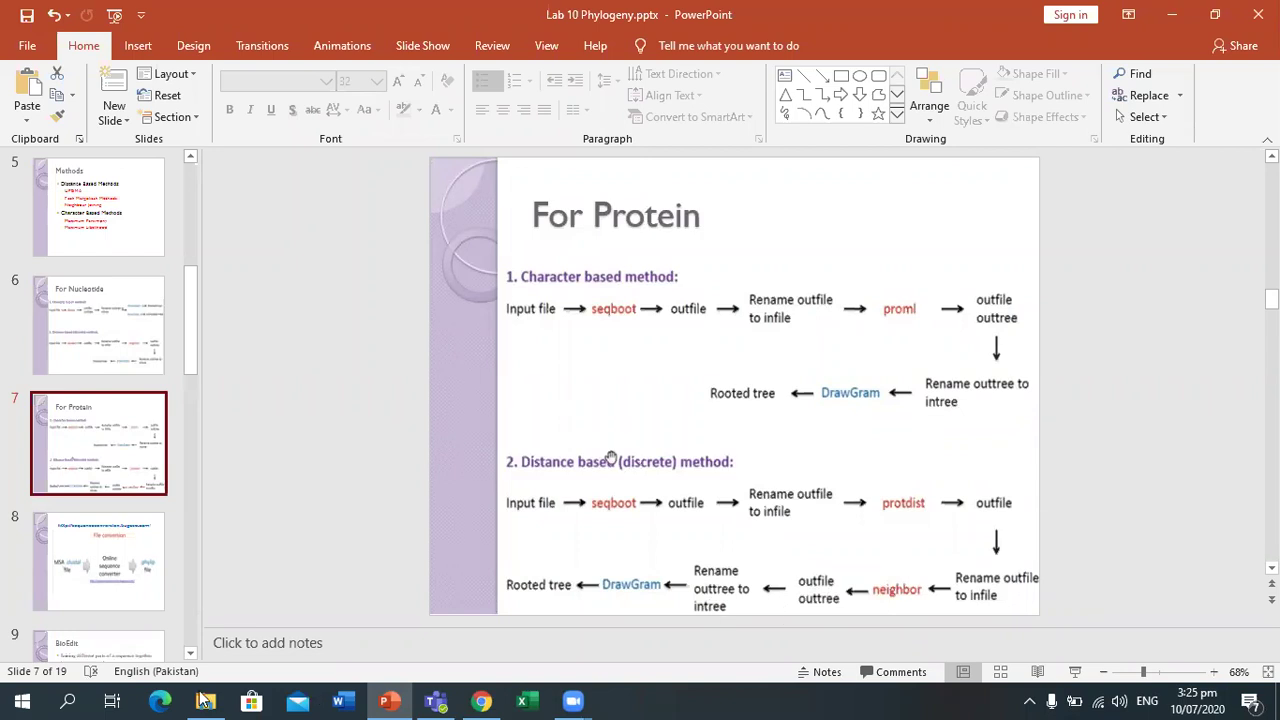
click(205, 700)
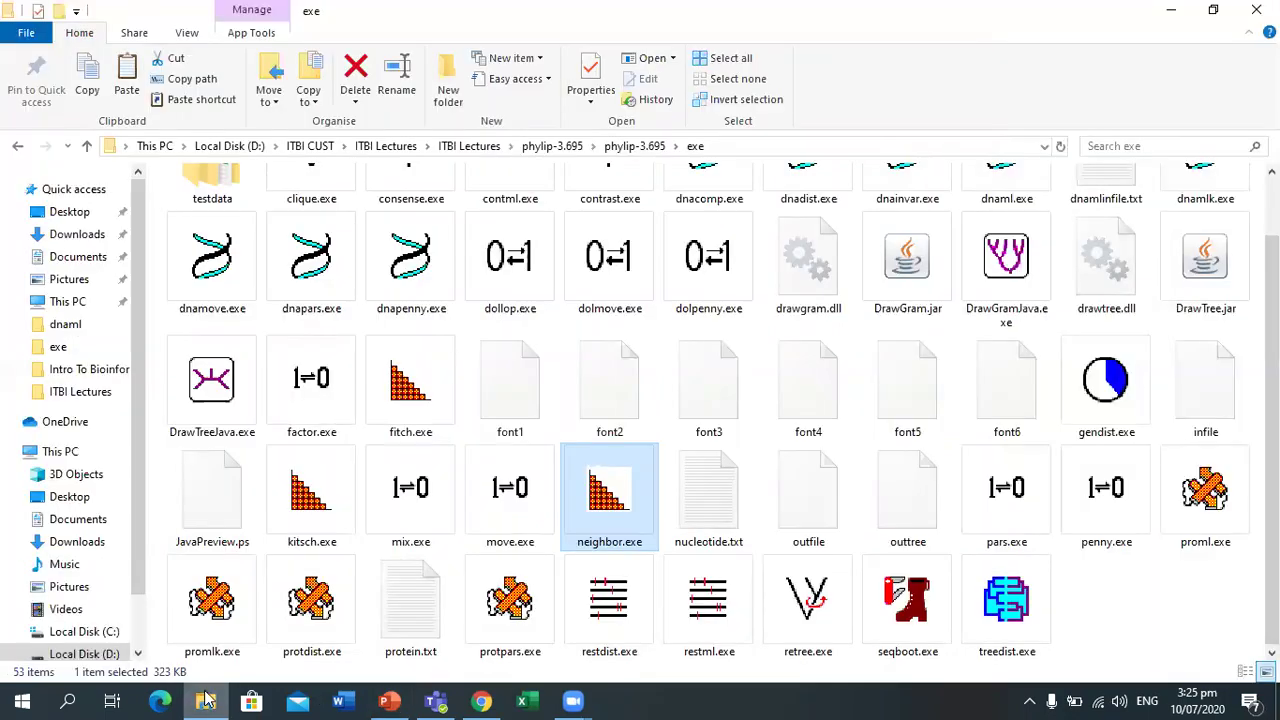
right_click(884, 531)
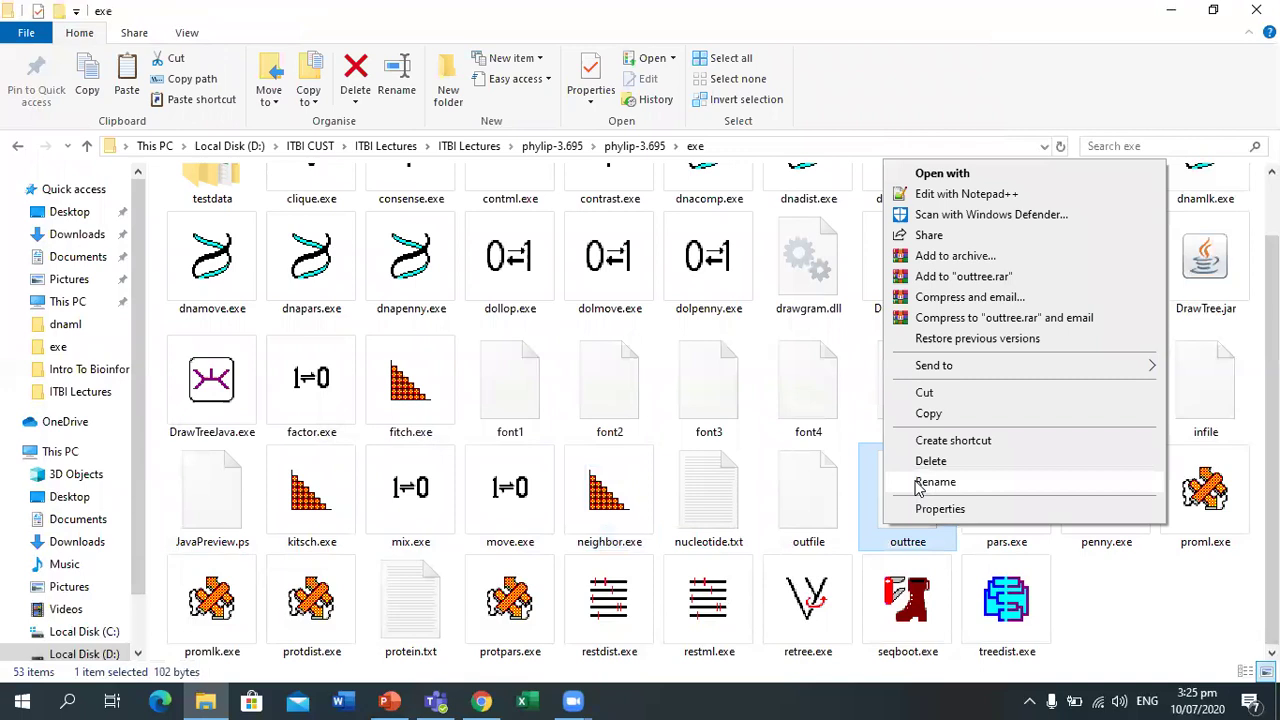
click(935, 482)
text(intr)
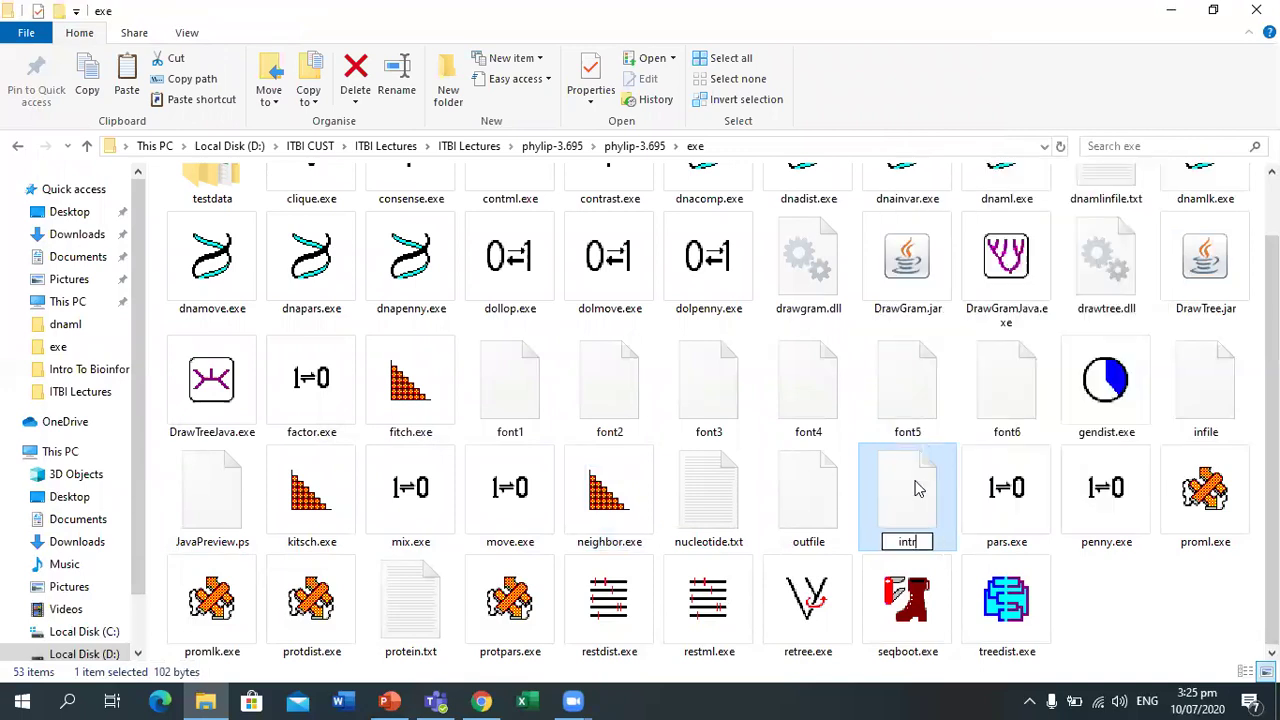
text(ee)
key(Return)
Open DrawGram.jar, preview the rooted tree from intree with the default settings at full window size, and close the preview.
scroll(1006, 320, up, 1)
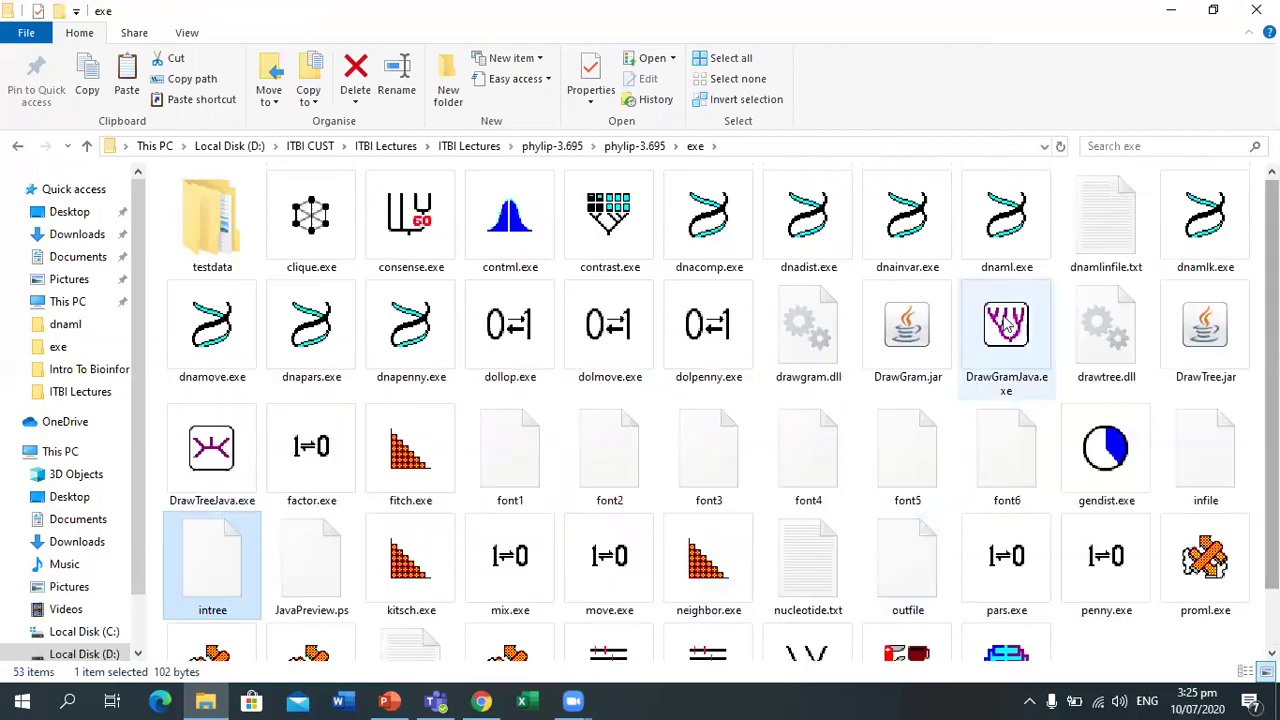
double_click(910, 338)
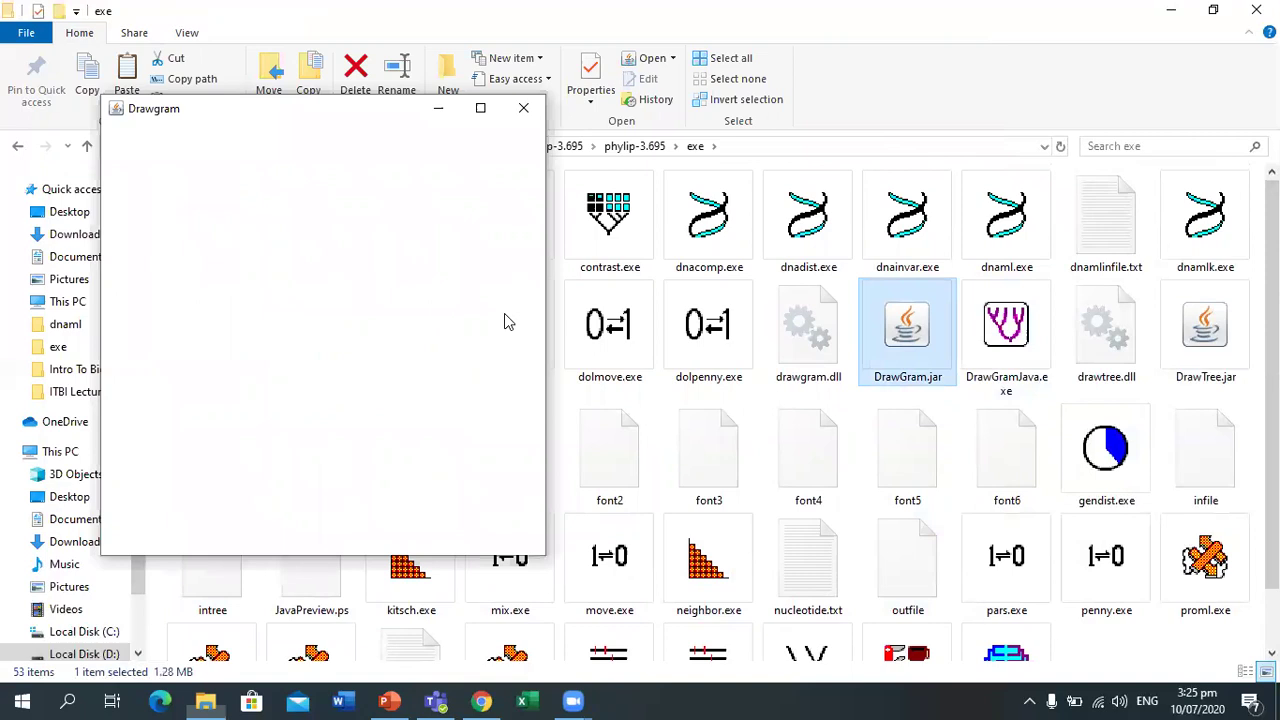
click(185, 543)
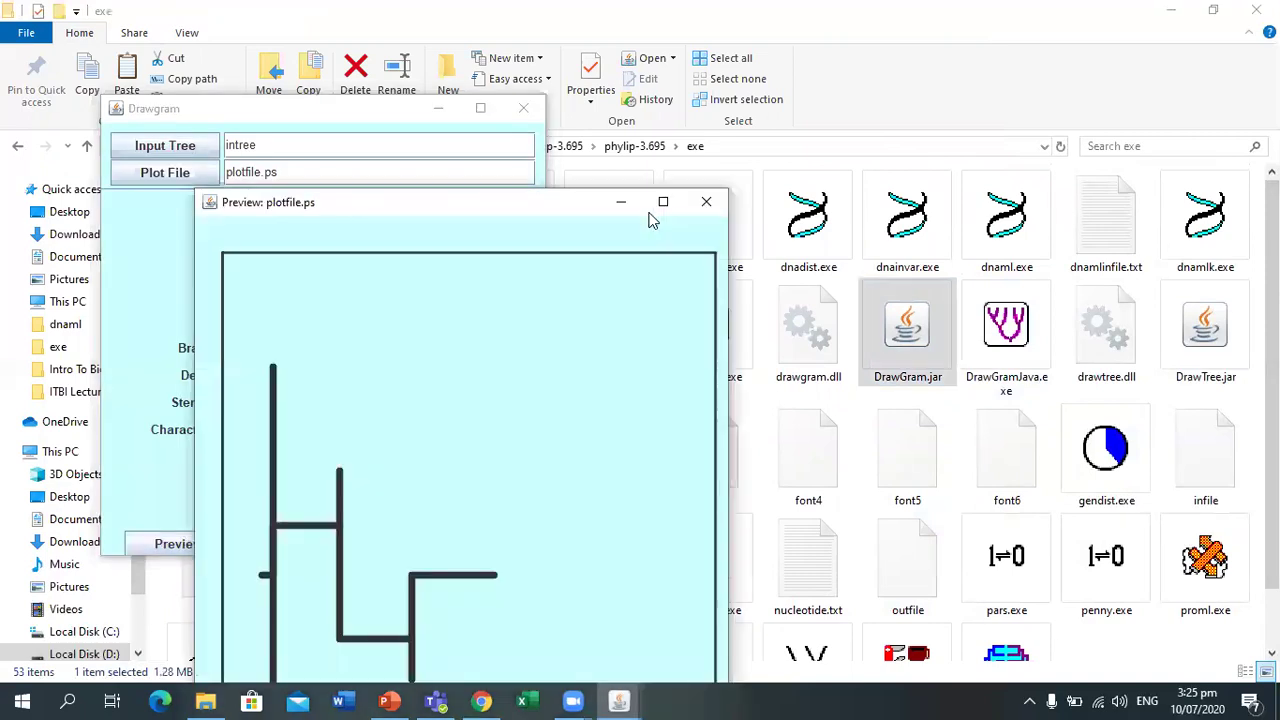
click(663, 204)
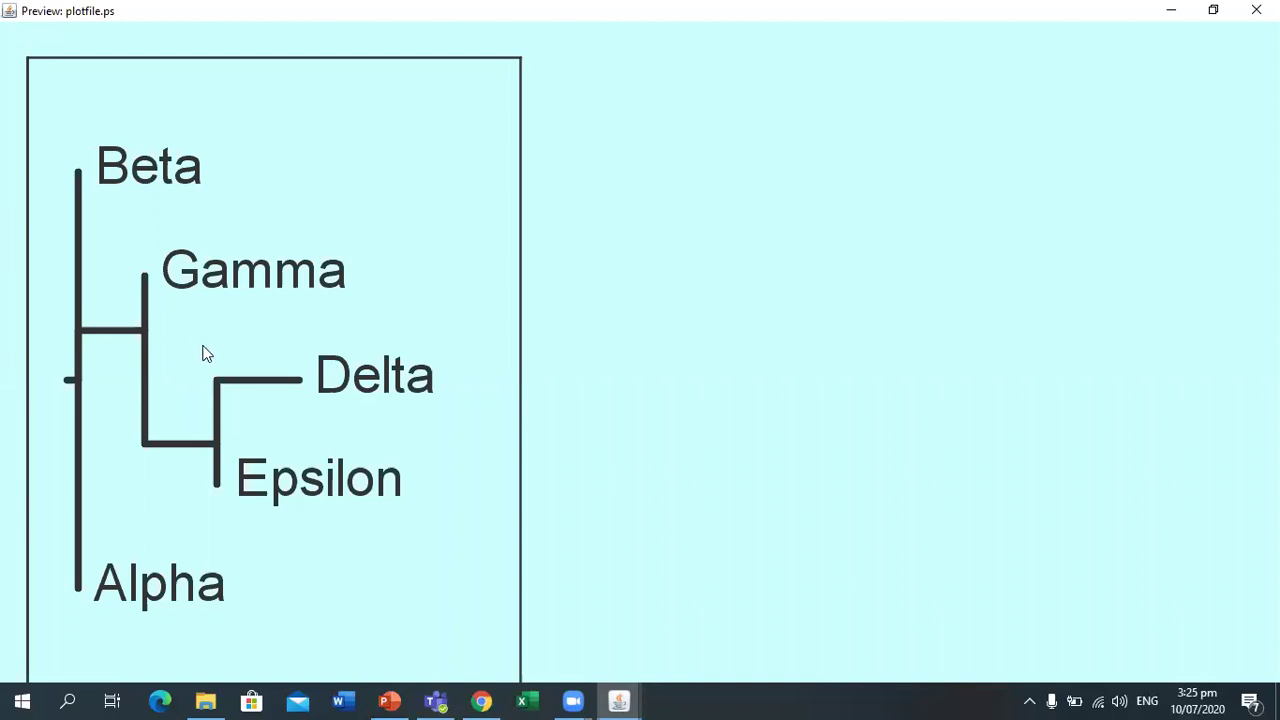
click(1256, 10)
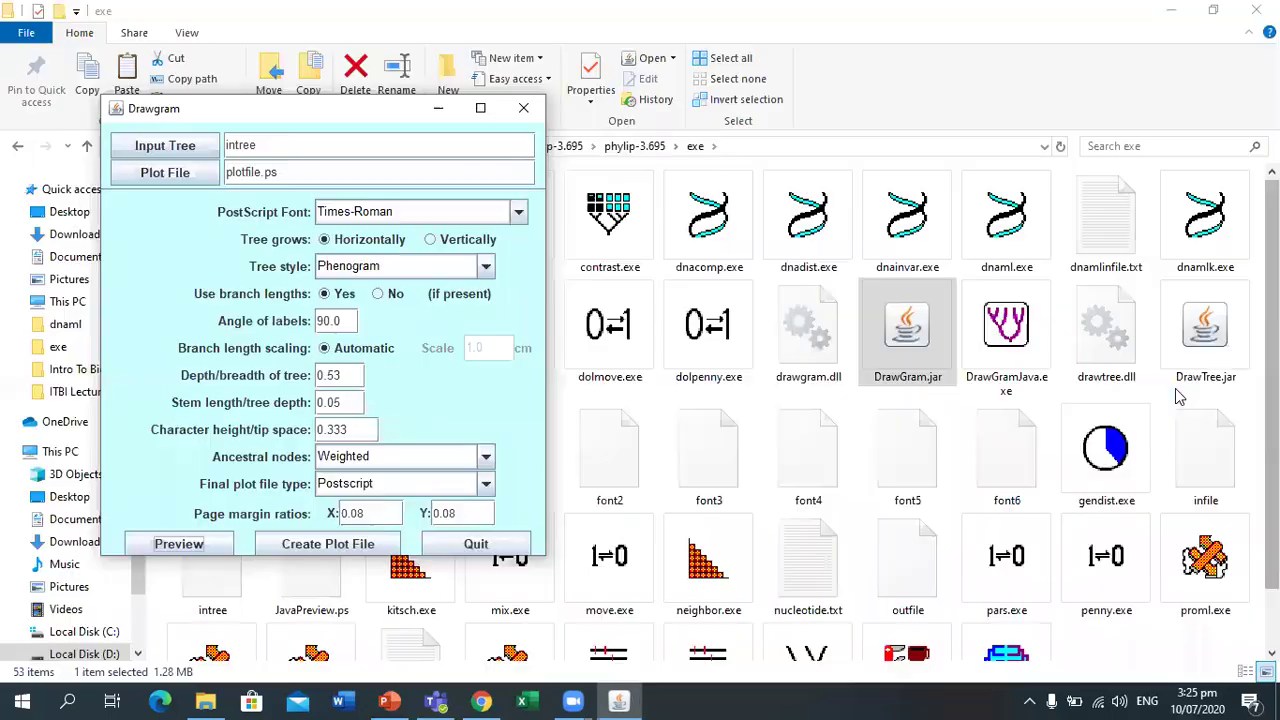
Open DrawTree.jar, preview the unrooted tree from intree with the default settings at full window size, and close the preview.
click(1207, 365)
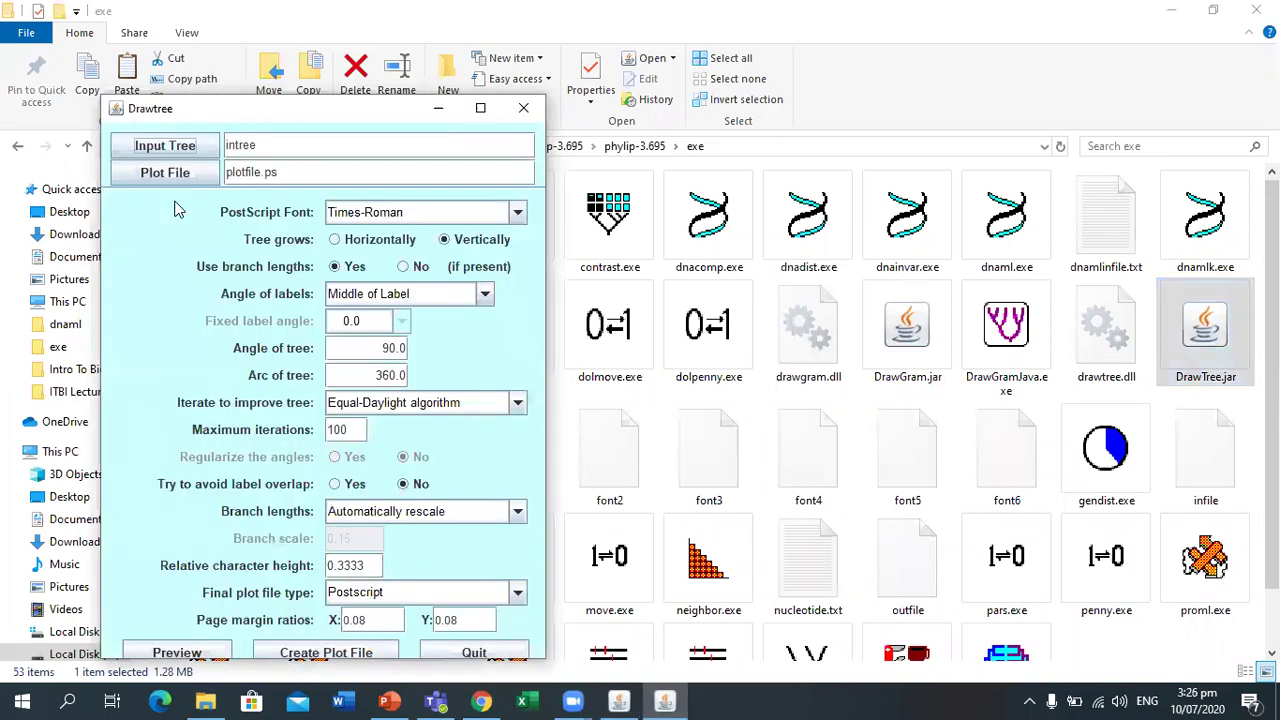
click(198, 656)
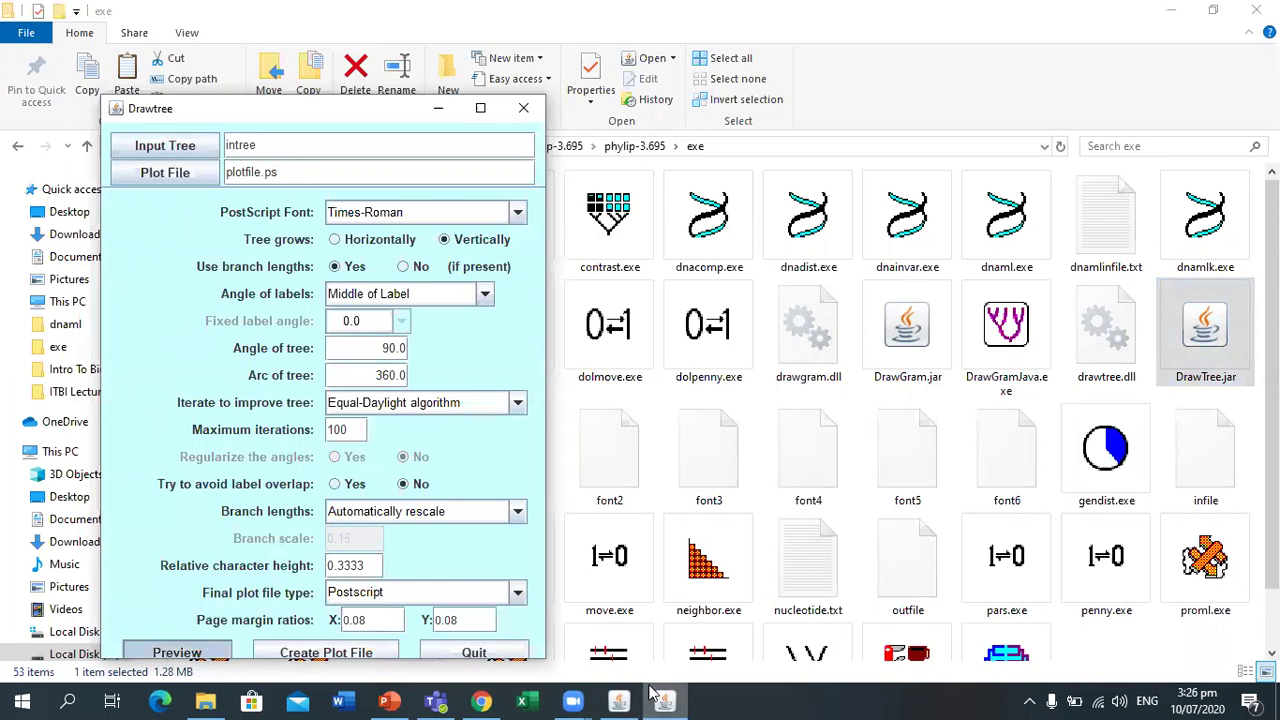
click(671, 201)
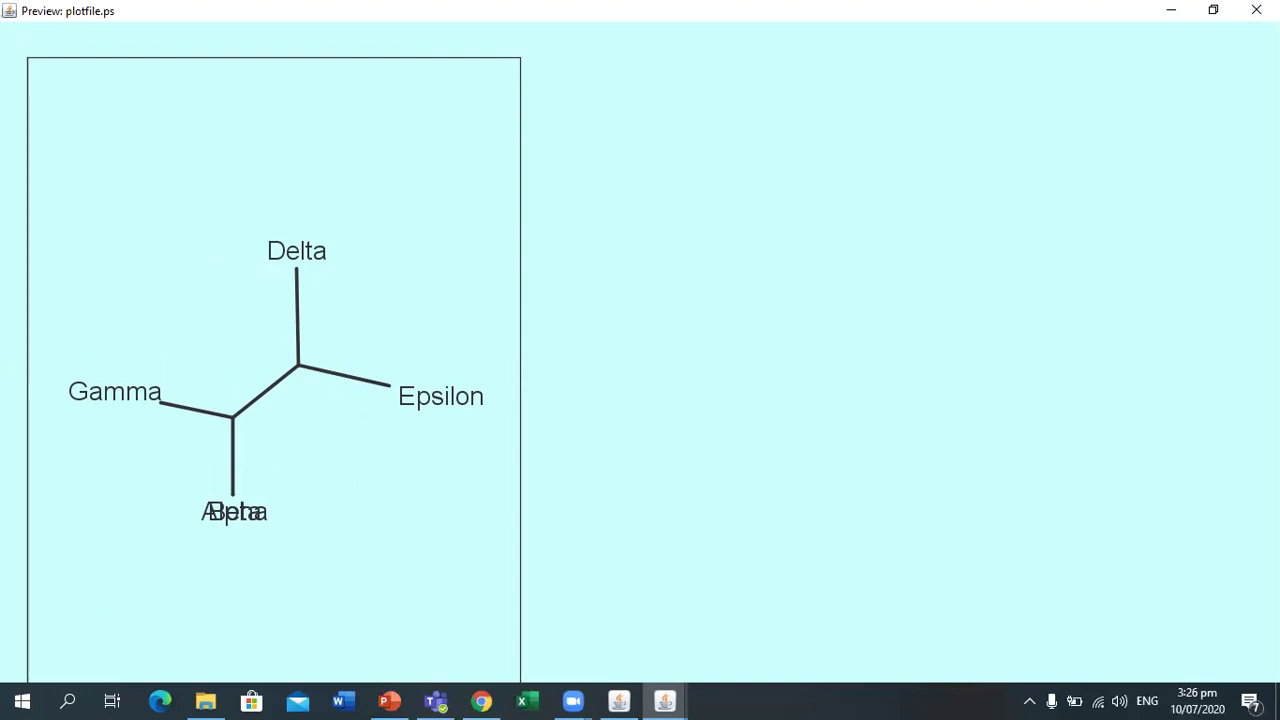
click(1222, 18)
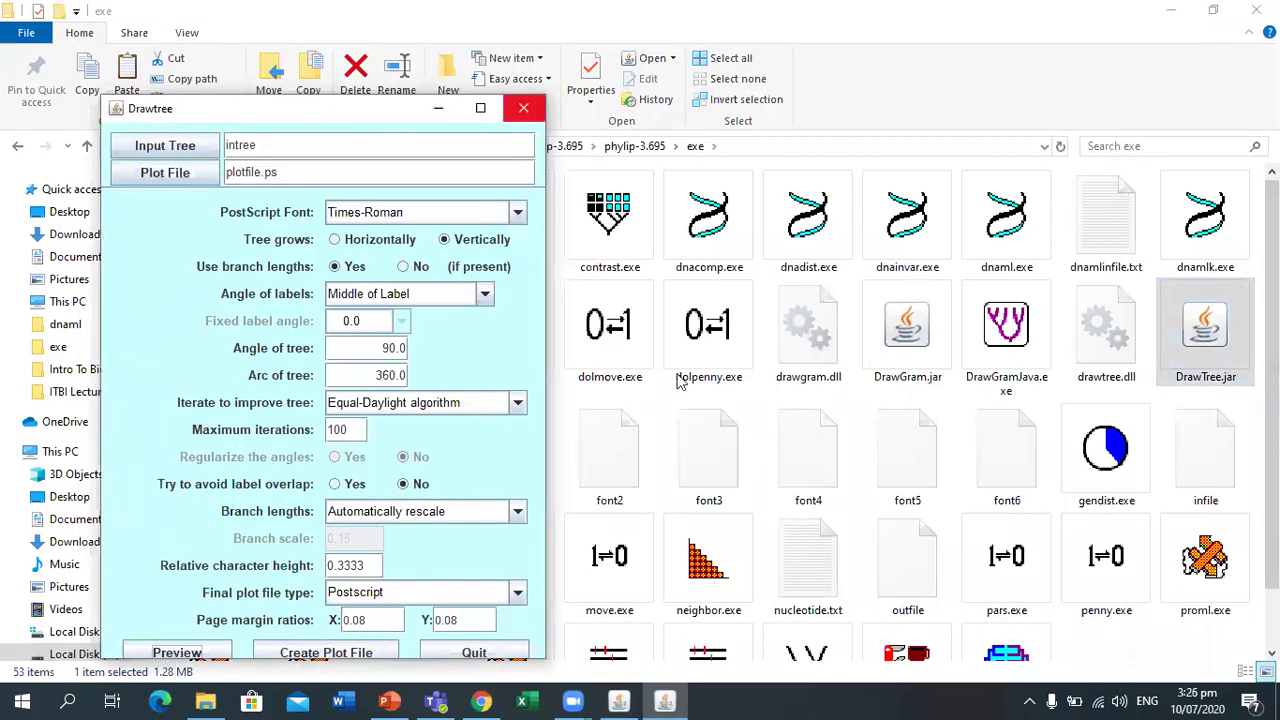
Close both the Drawtree and Drawgram windows.
click(474, 652)
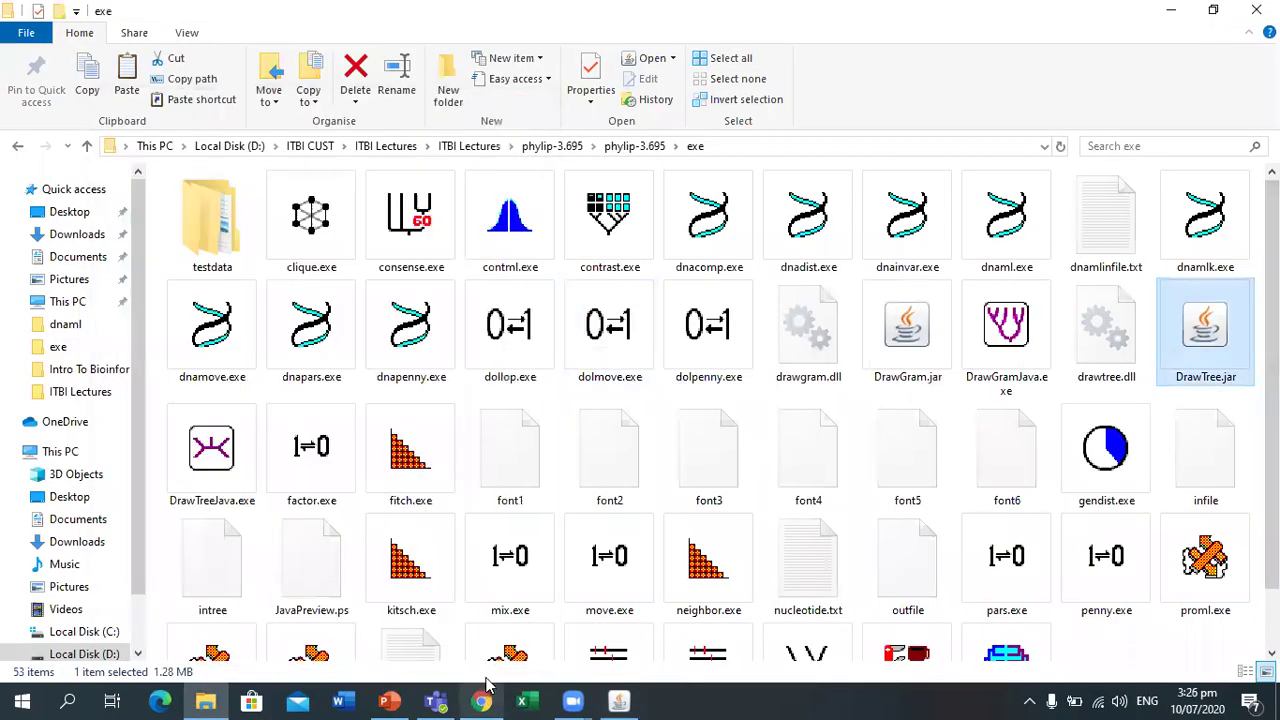
click(619, 701)
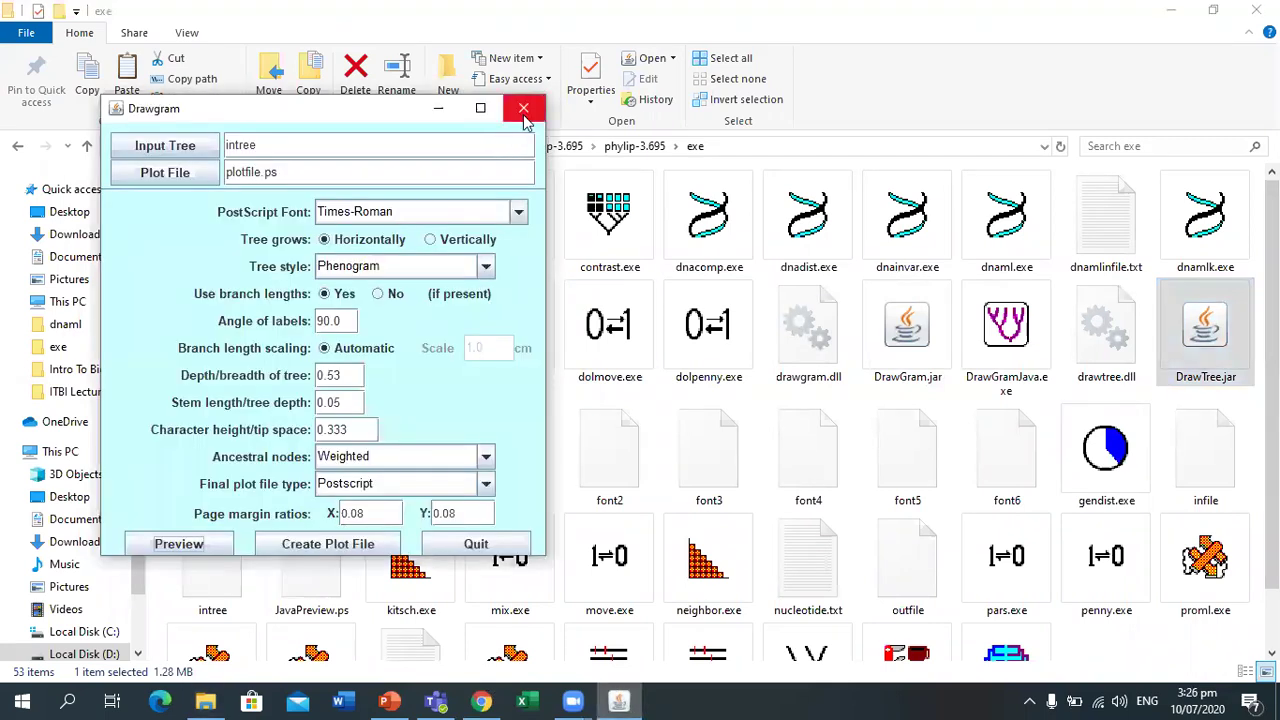
click(524, 110)
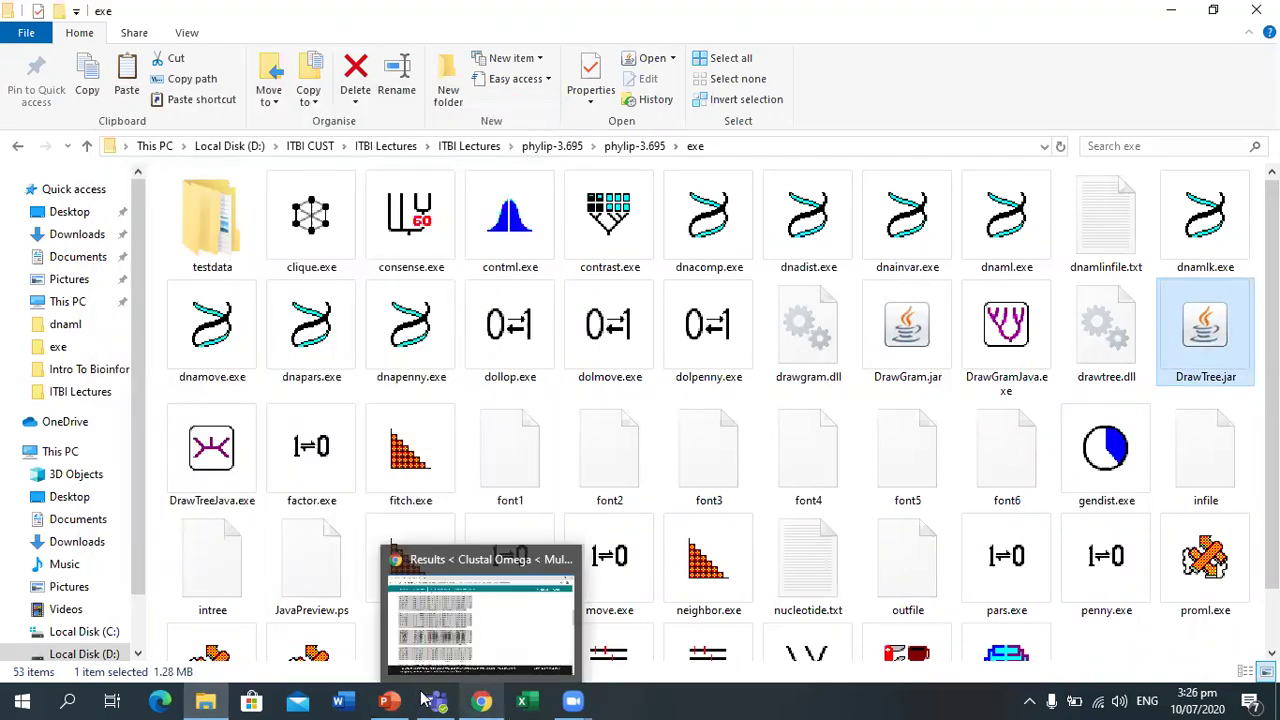
Review the For Nucleotide and For Protein workflow slides in PowerPoint.
click(392, 701)
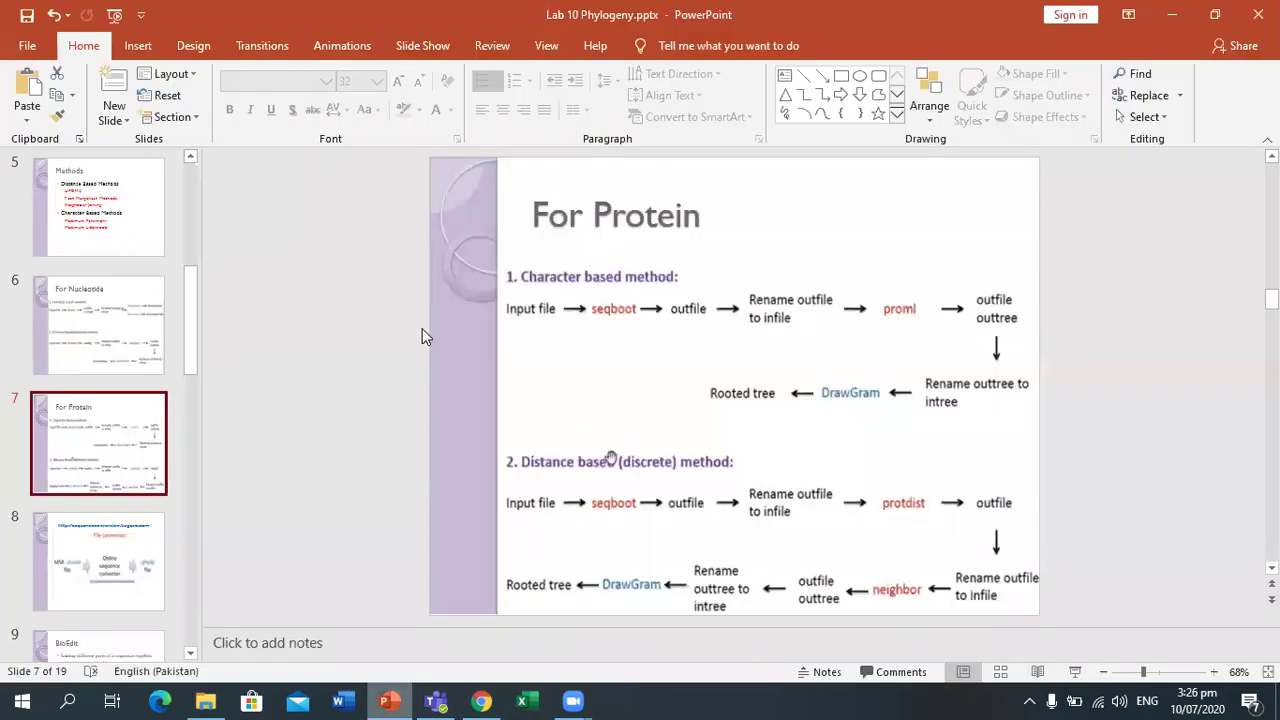
click(128, 338)
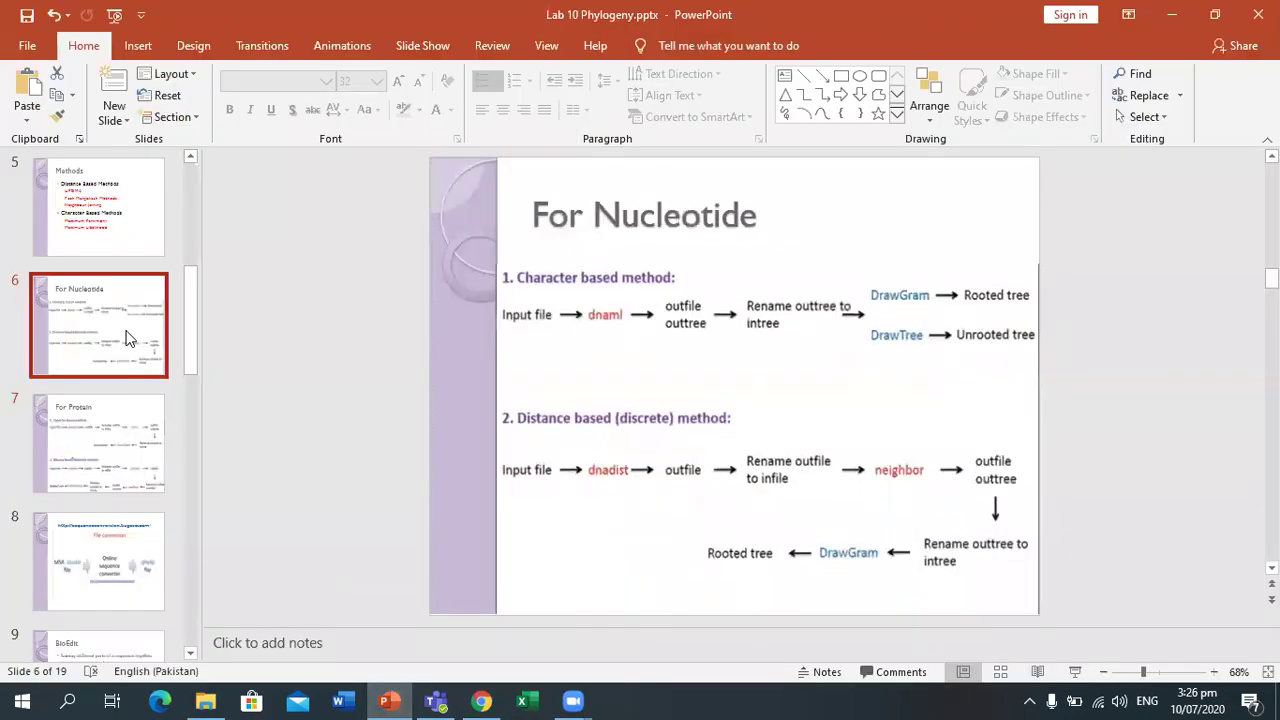
key(Down)
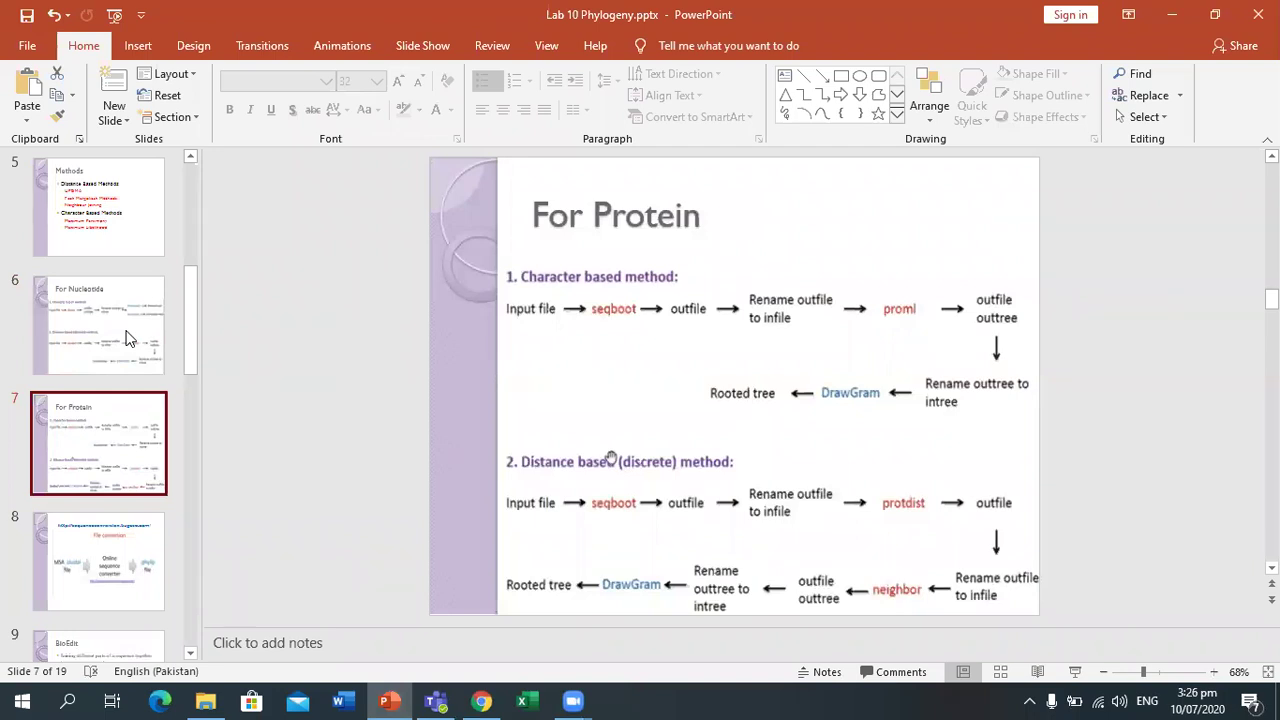